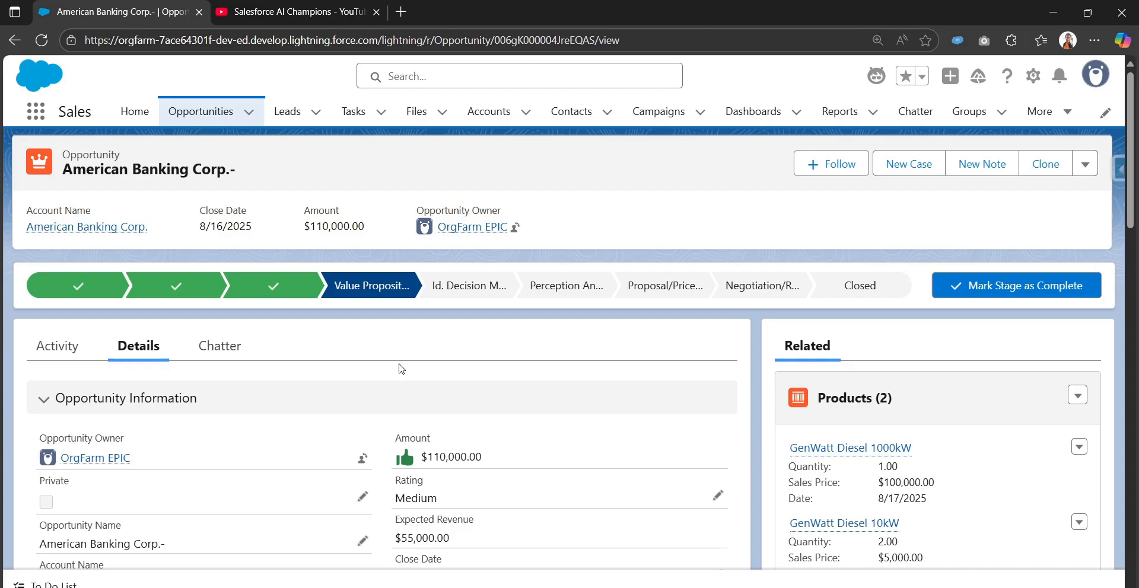
# Examine the available Case Status options on the American Banking Corp.- opportunity without saving any edit.
pyautogui.scroll(-3, 401, 369)
pyautogui.scroll(3, 402, 369)
pyautogui.scroll(-6, 401, 368)
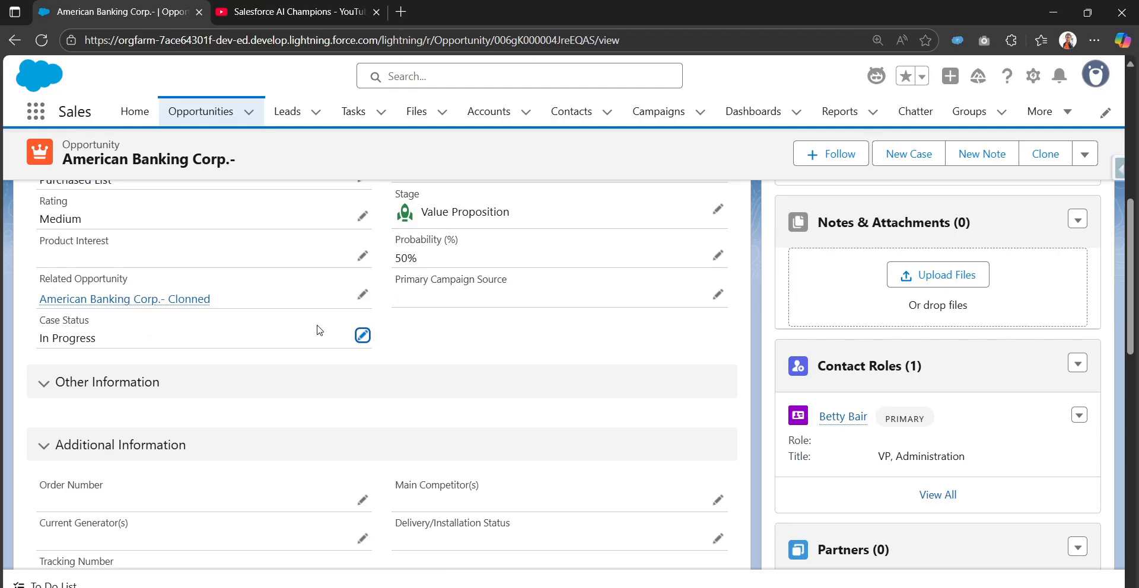
pyautogui.click(362, 336)
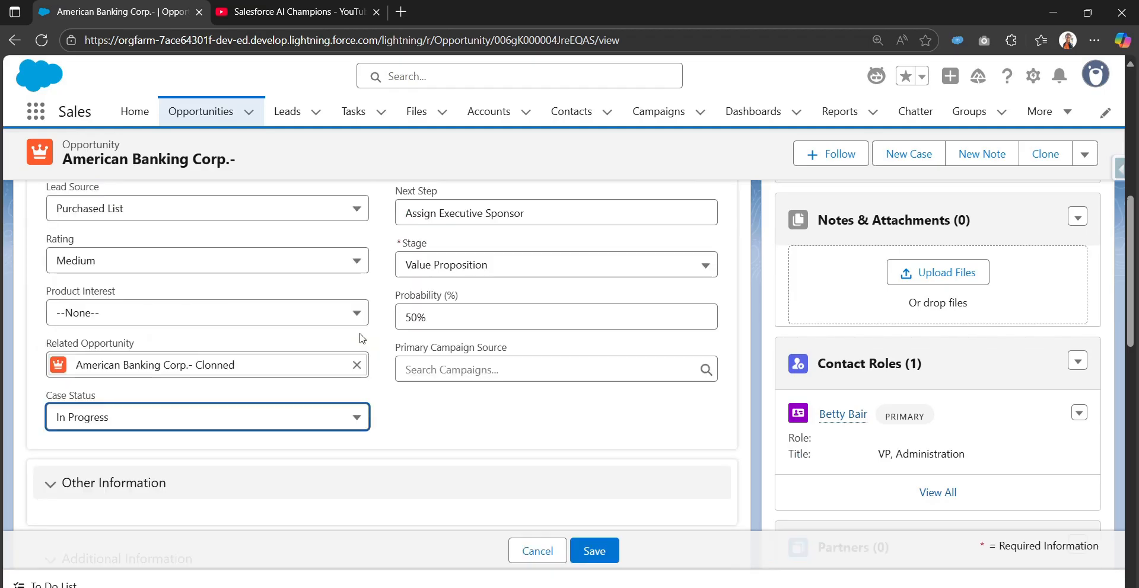
pyautogui.click(310, 419)
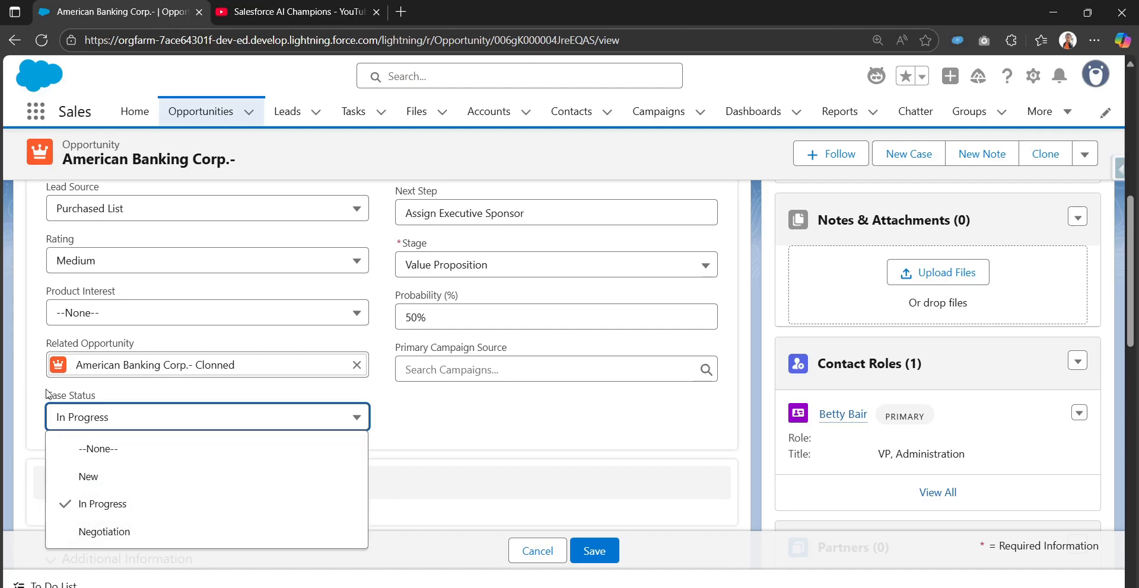
pyautogui.click(524, 551)
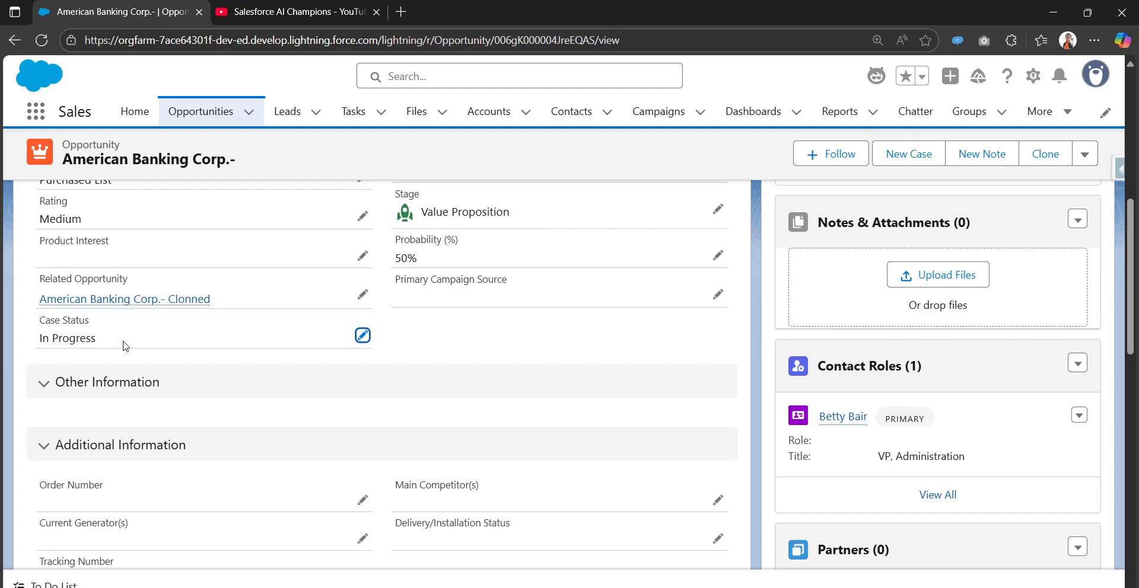
# Set the opportunity's Case Status to Negotiation and save the record.
pyautogui.scroll(1, 319, 367)
pyautogui.scroll(8, 319, 366)
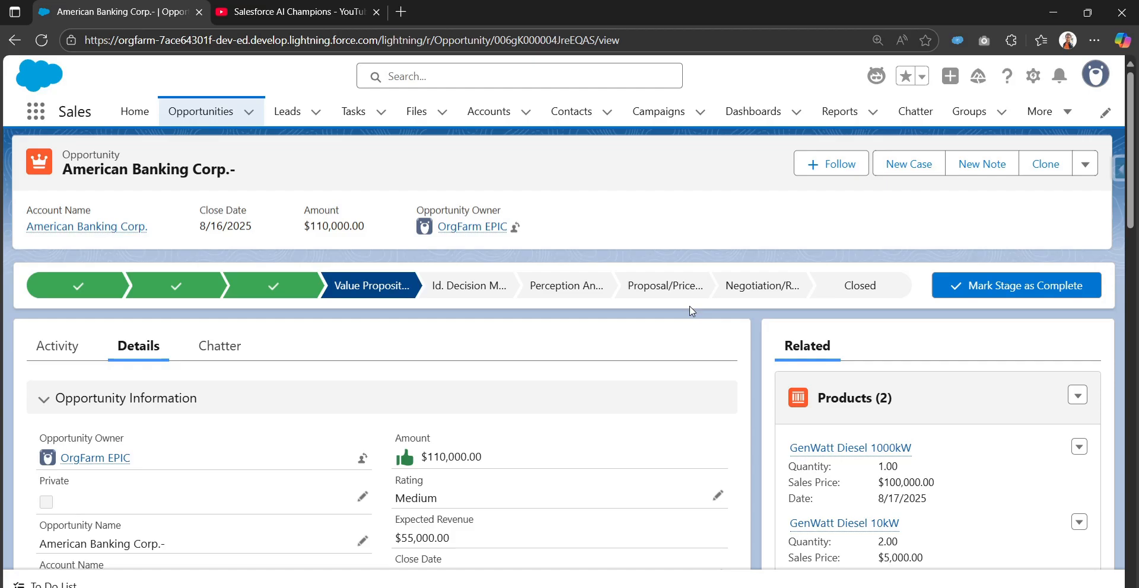
pyautogui.scroll(-5, 593, 374)
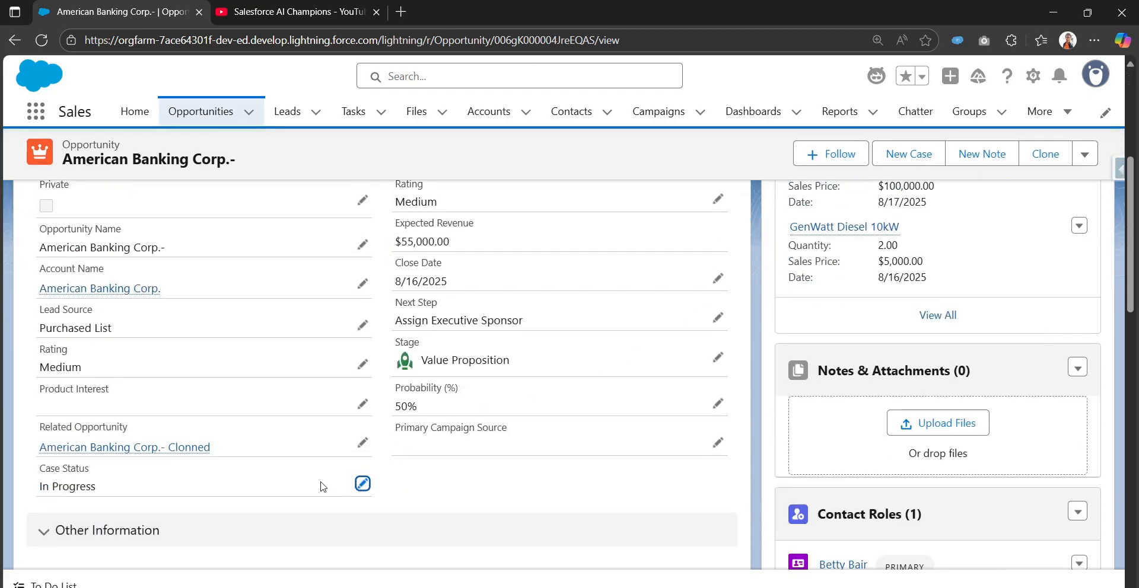
pyautogui.click(362, 484)
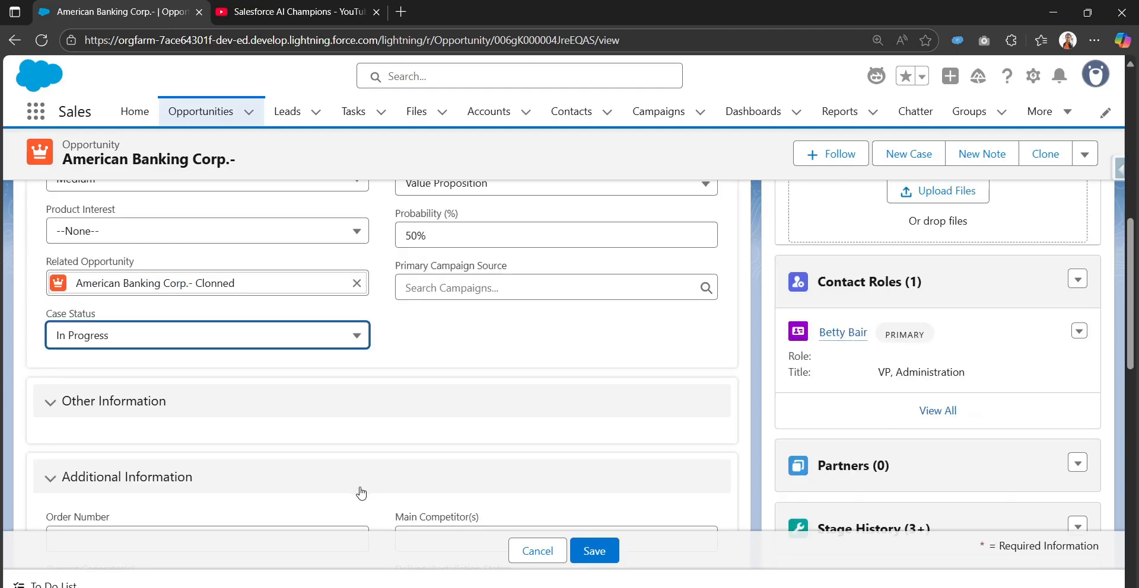
pyautogui.click(171, 343)
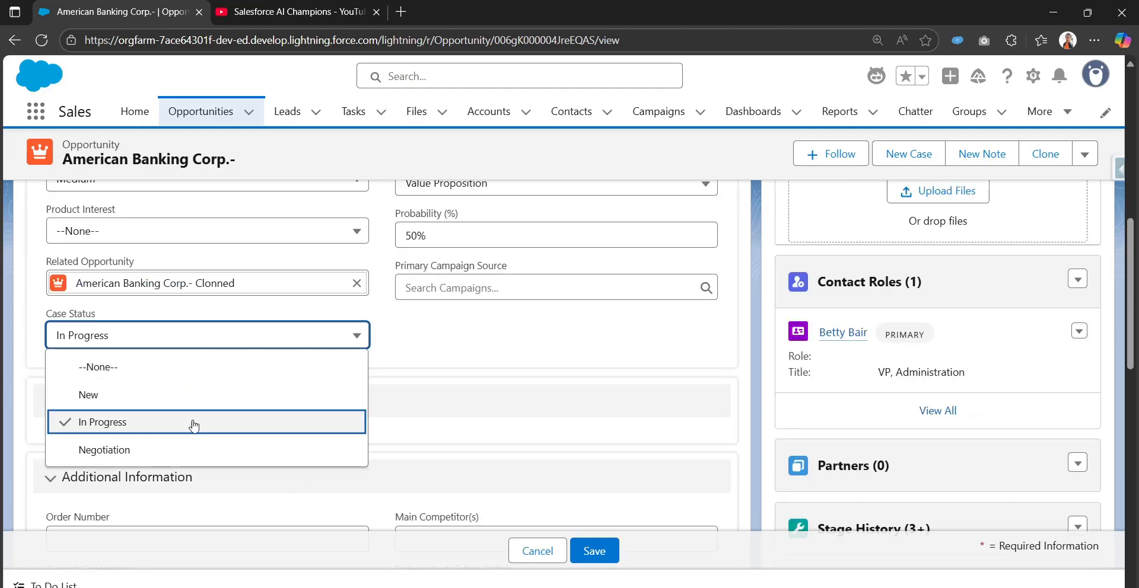
pyautogui.click(157, 449)
pyautogui.click(609, 556)
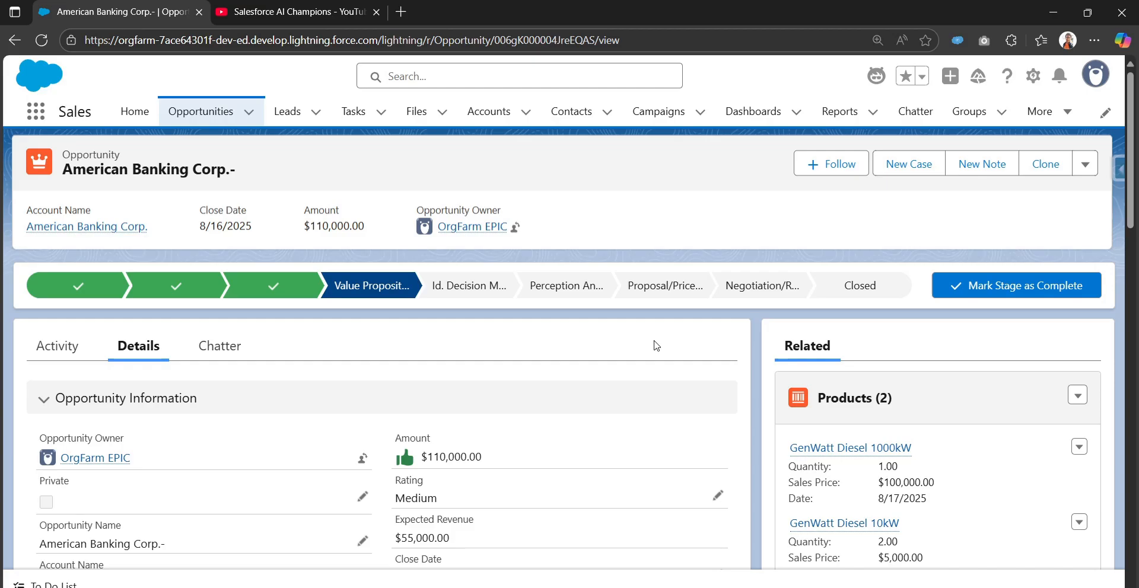
# Open Setup and find the Flows page under Process Automation.
pyautogui.click(1033, 76)
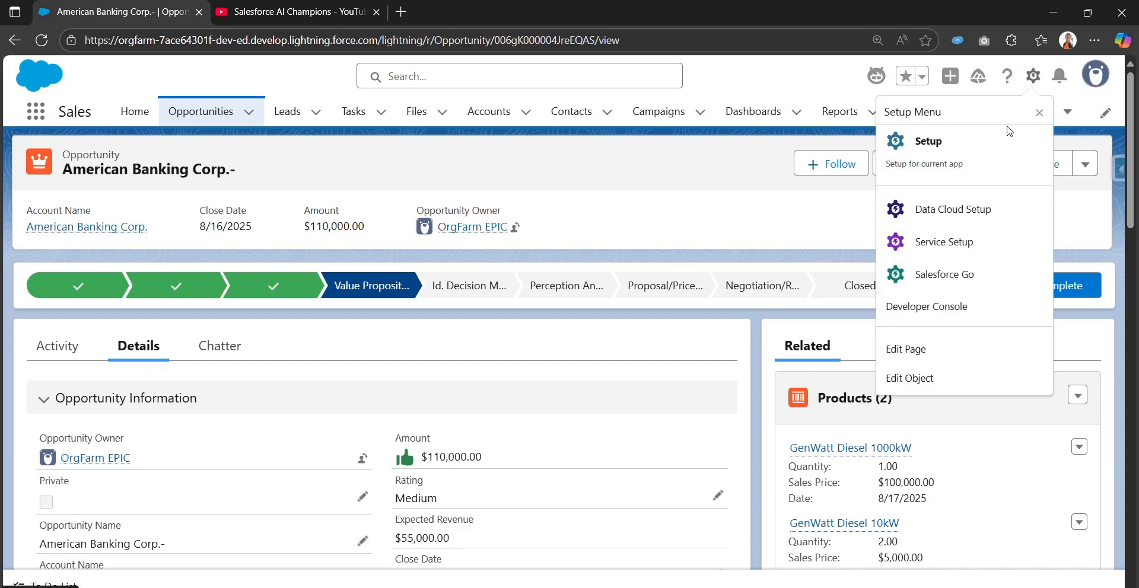
pyautogui.click(989, 152)
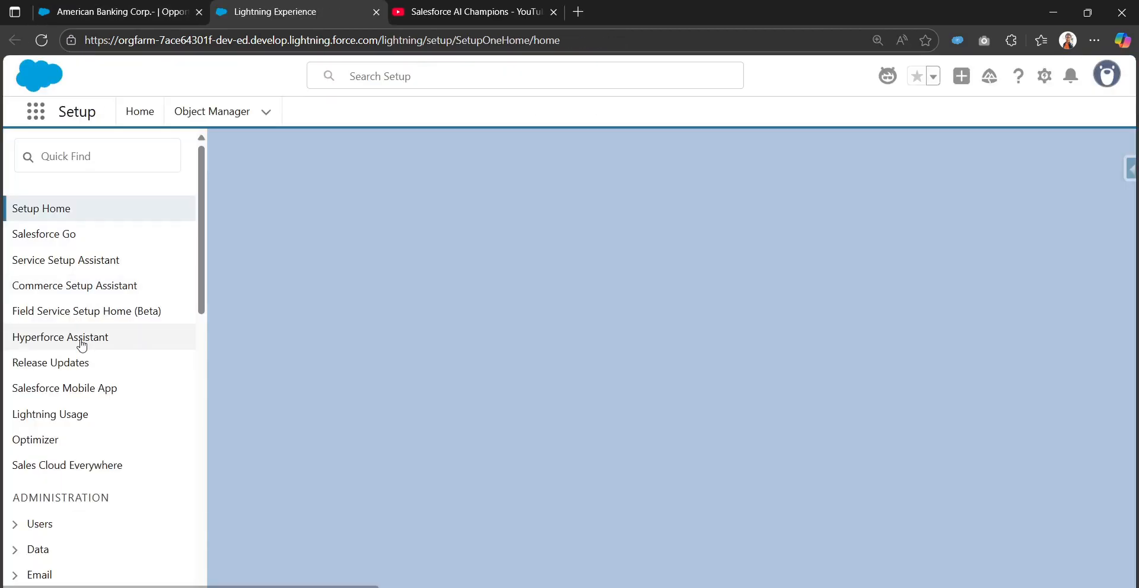
pyautogui.click(101, 170)
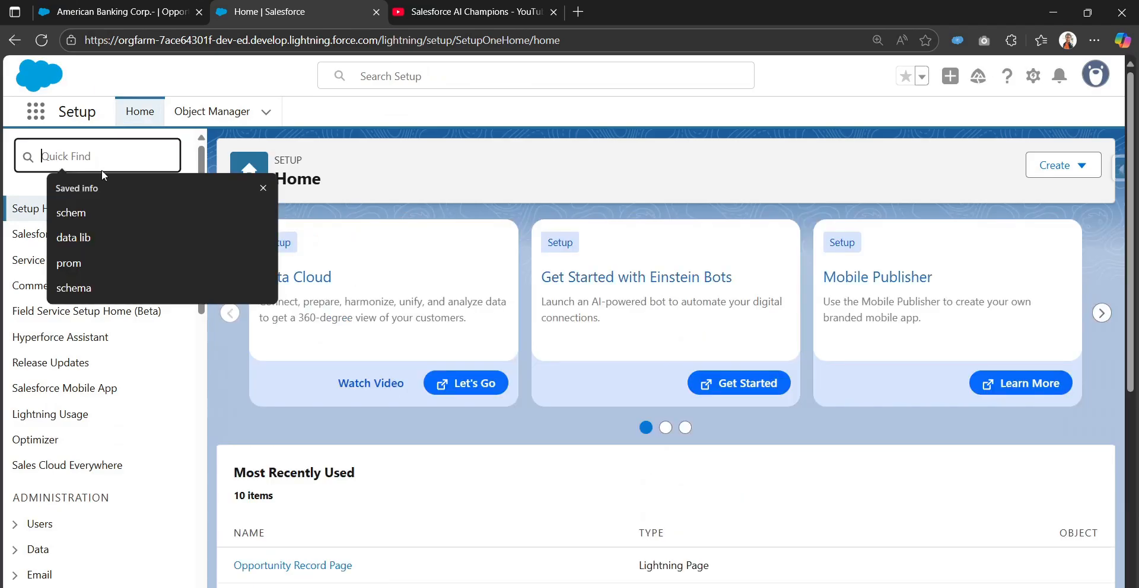
pyautogui.write('flows')
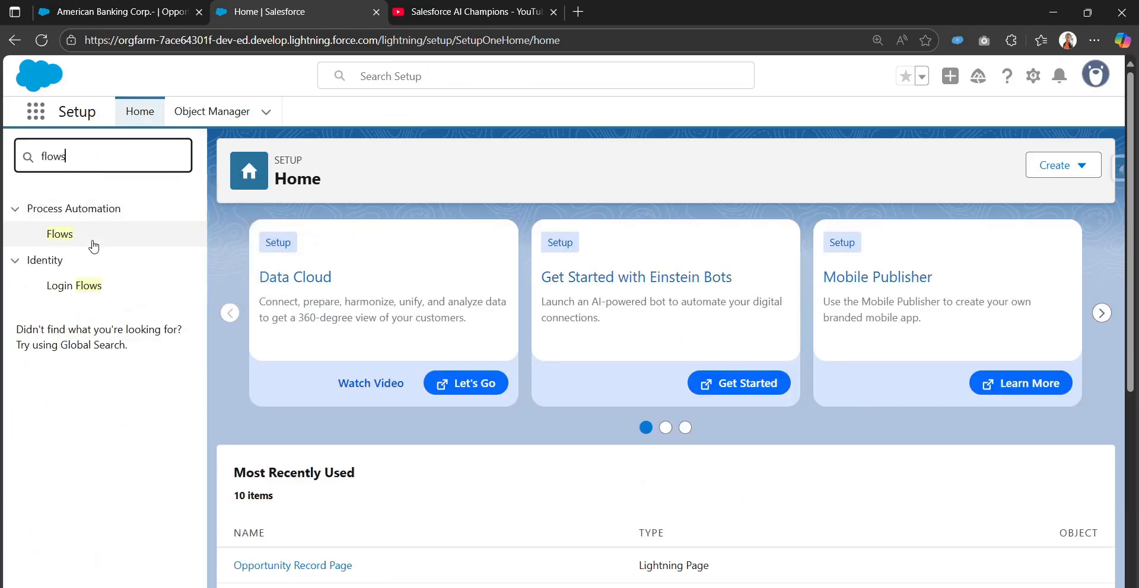
pyautogui.click(64, 237)
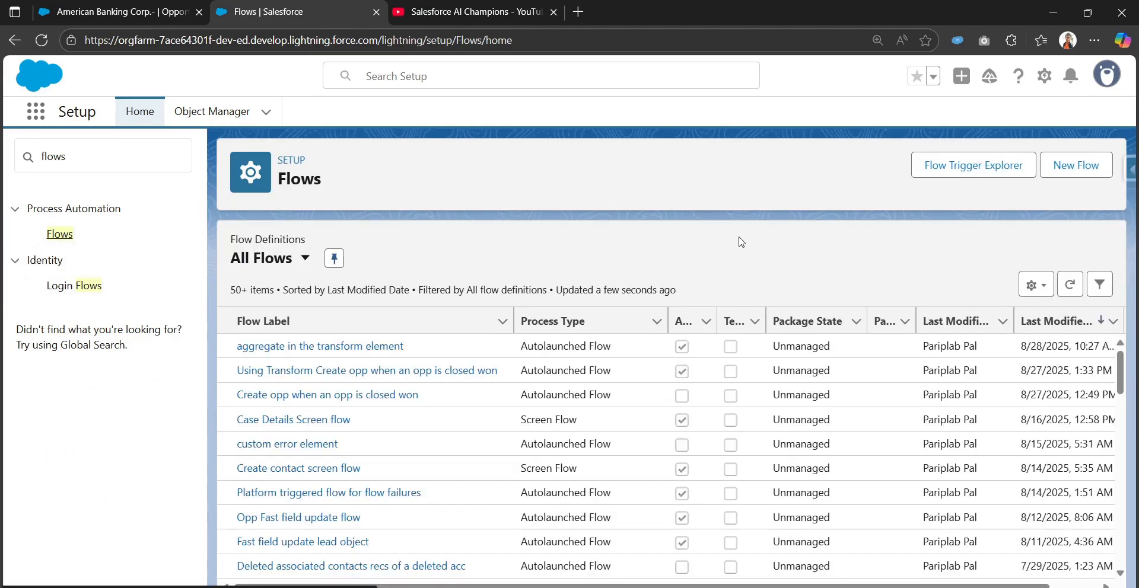
# Create a new flow of the type Autolaunched Flow (No Trigger).
pyautogui.click(1077, 166)
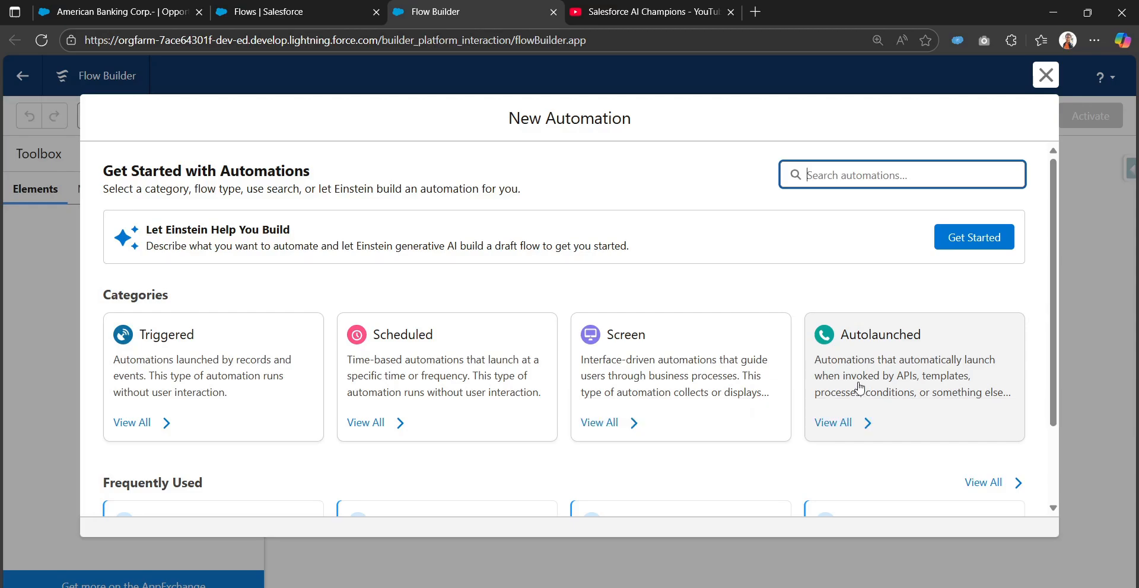
pyautogui.click(858, 378)
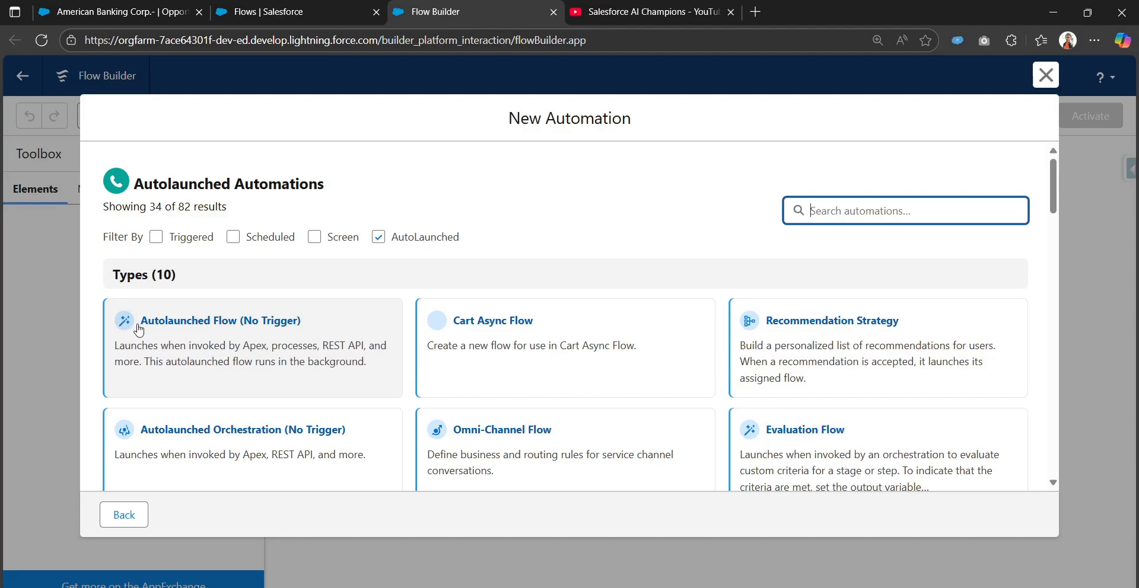
pyautogui.click(258, 342)
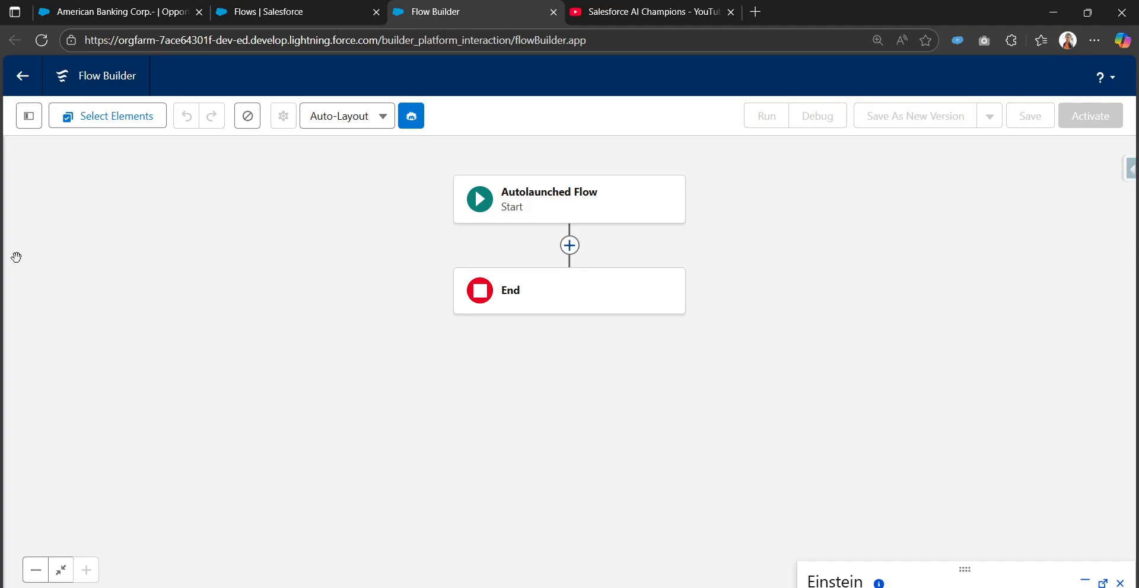
# Start a new flow resource of type Variable with the API name oppVar.
pyautogui.click(21, 121)
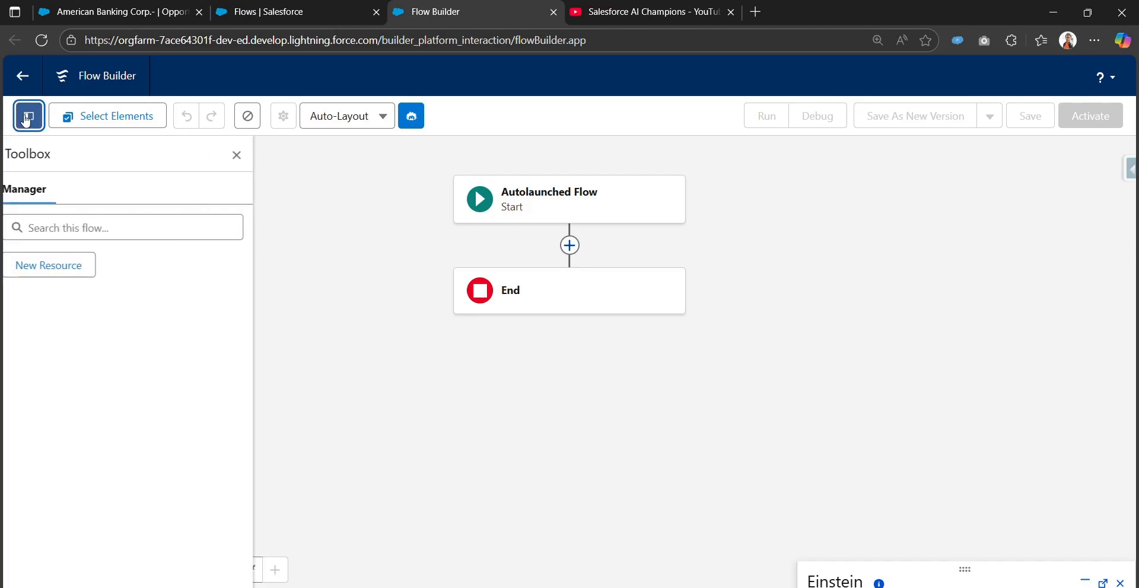
pyautogui.click(69, 262)
pyautogui.click(284, 260)
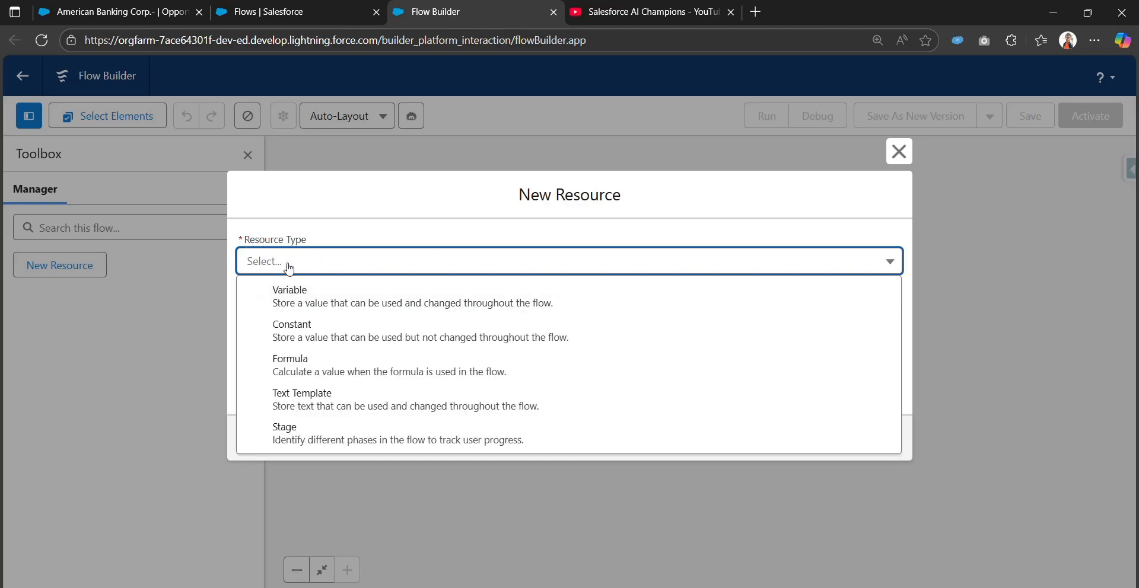
pyautogui.click(311, 296)
pyautogui.click(331, 285)
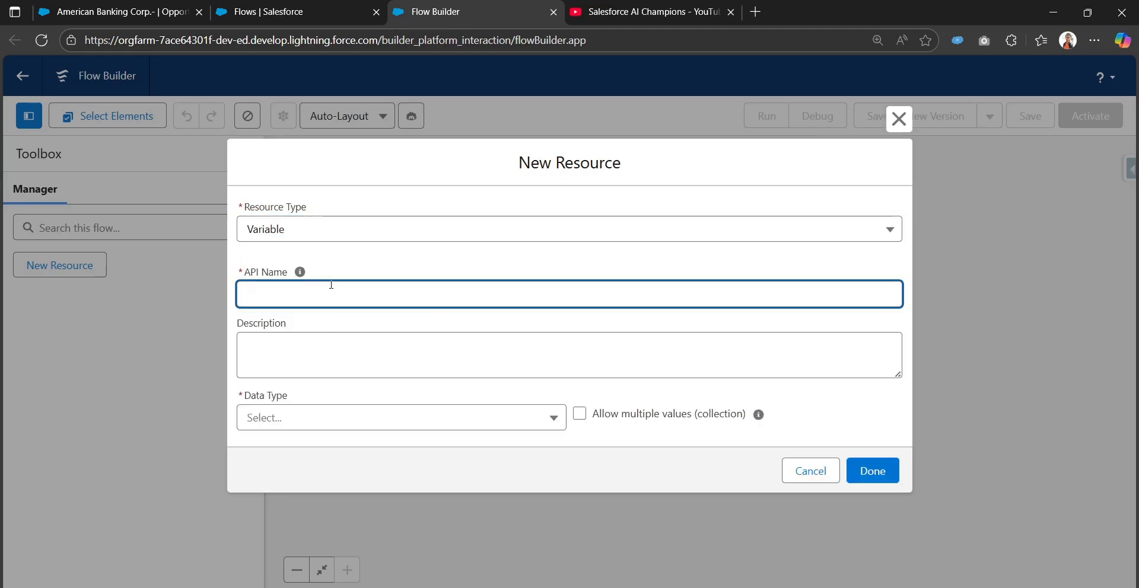
pyautogui.write('oppVar')
# Give the variable the Record data type with the Opportunity object, make it available for input, and finish creating it.
pyautogui.click(348, 410)
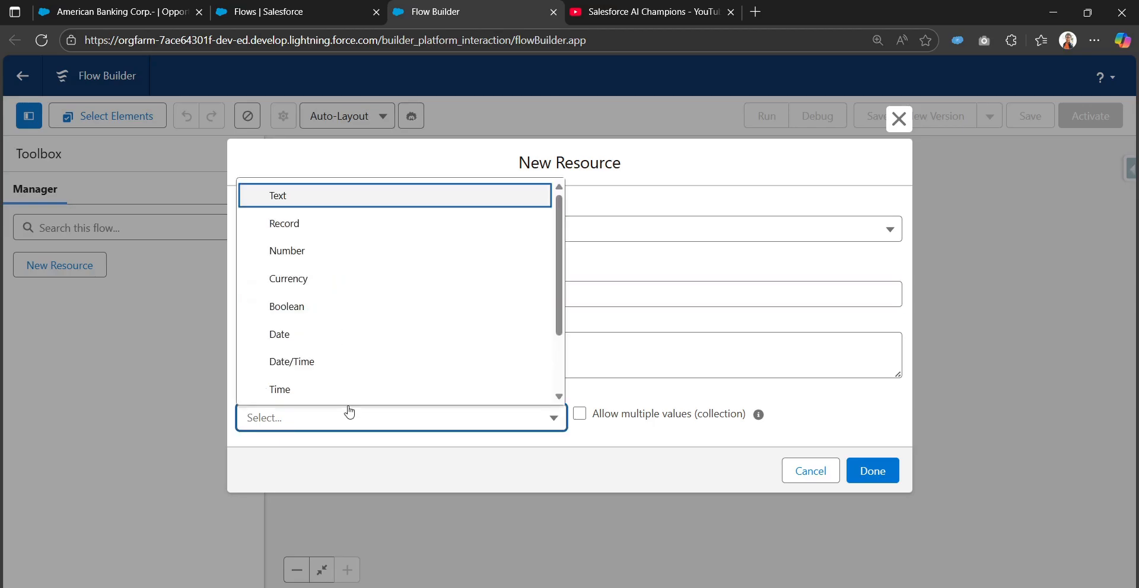
pyautogui.click(344, 227)
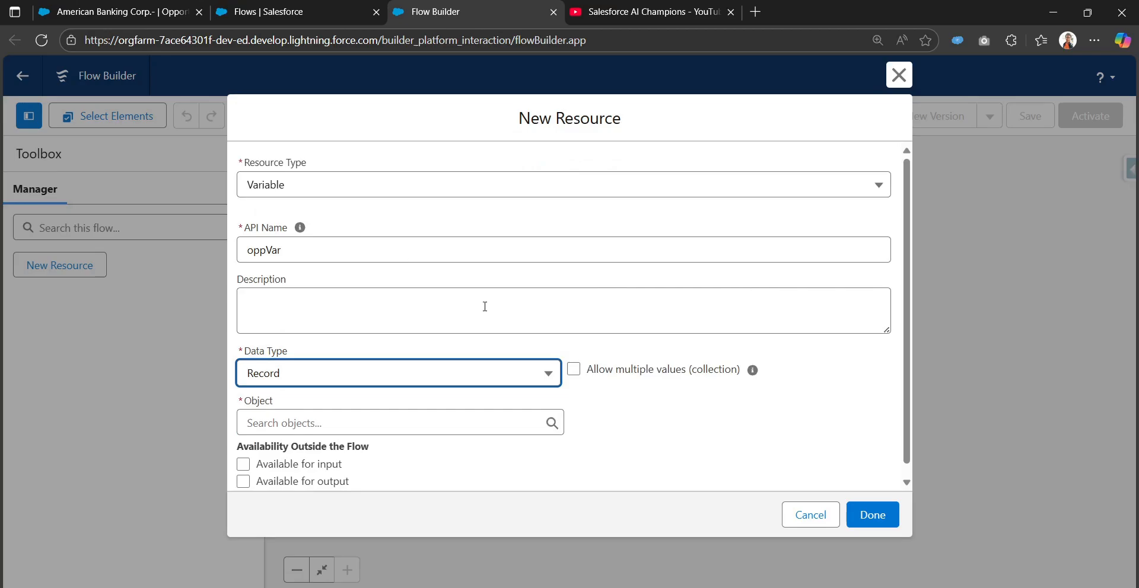
pyautogui.click(427, 408)
pyautogui.write('opp')
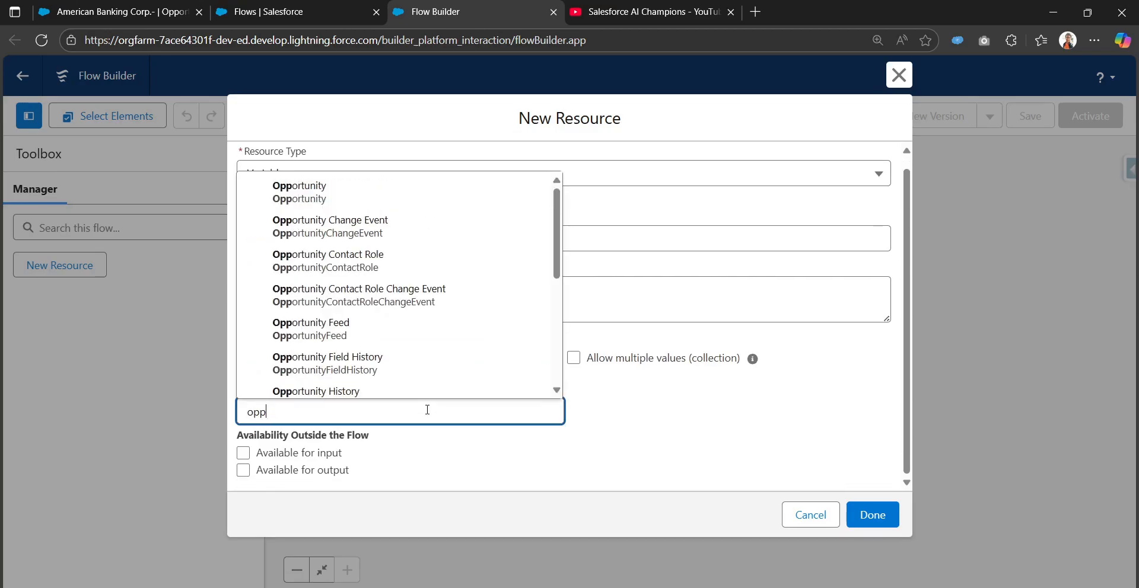
pyautogui.click(433, 189)
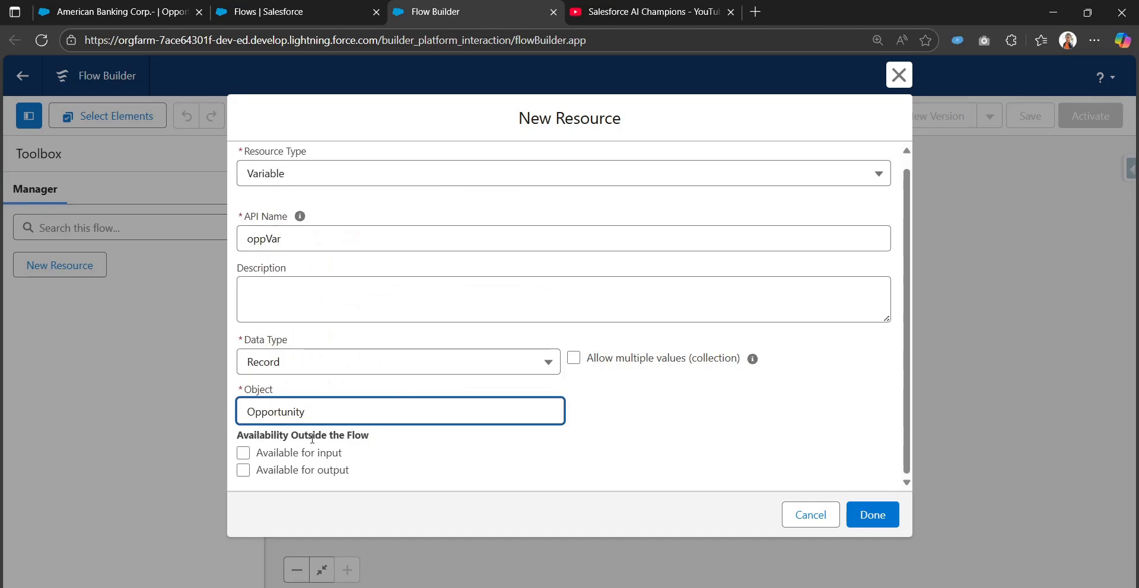
pyautogui.click(245, 454)
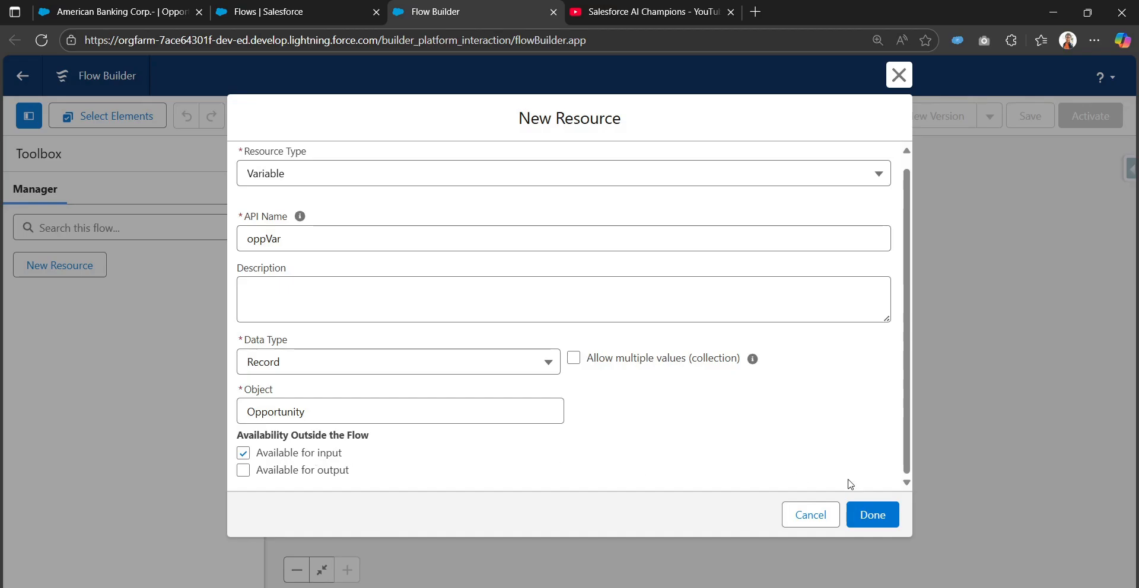
pyautogui.click(864, 517)
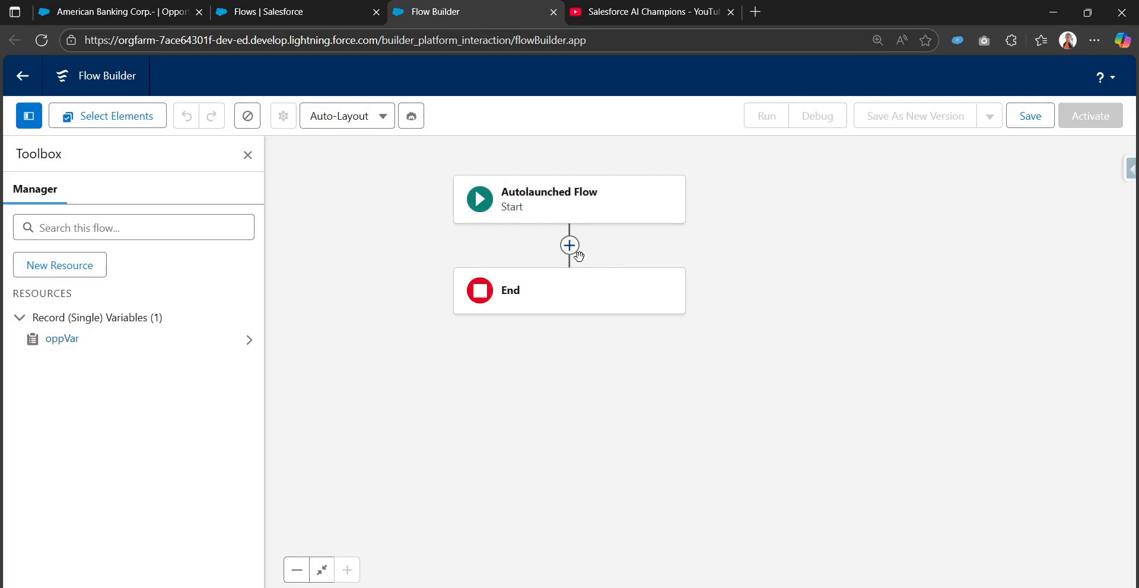
# Add a Decision element between the flow's start and end, and label it Case Status check.
pyautogui.click(572, 251)
pyautogui.write('de')
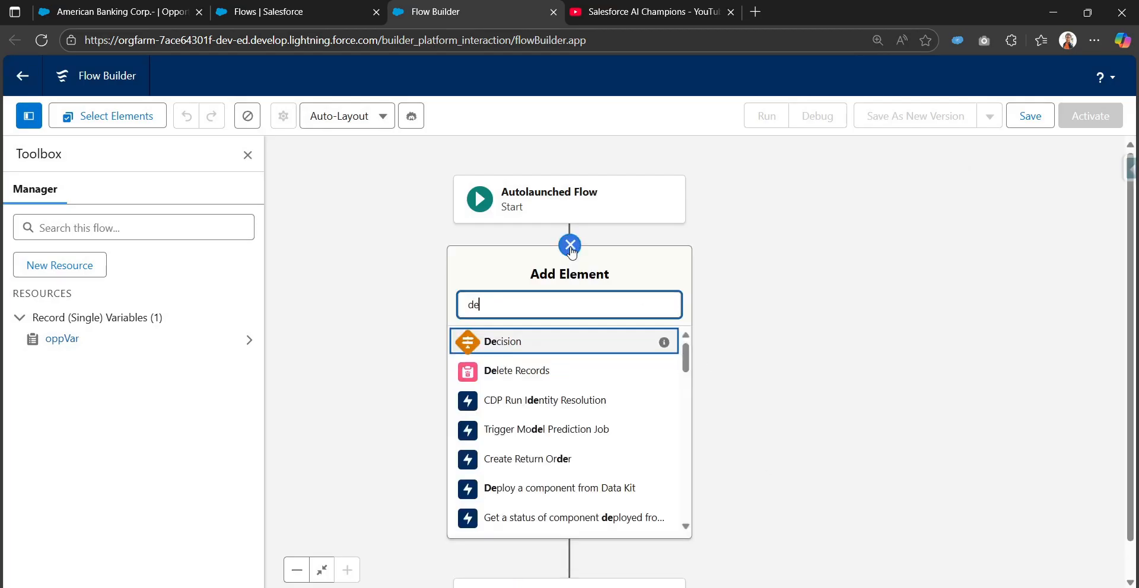
pyautogui.write('c')
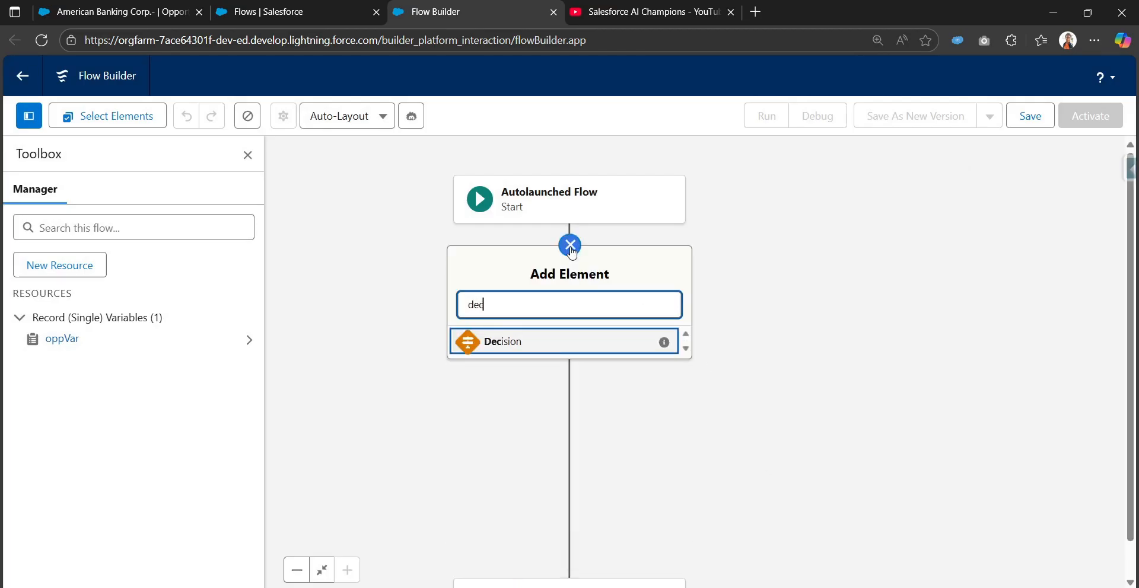
pyautogui.click(543, 349)
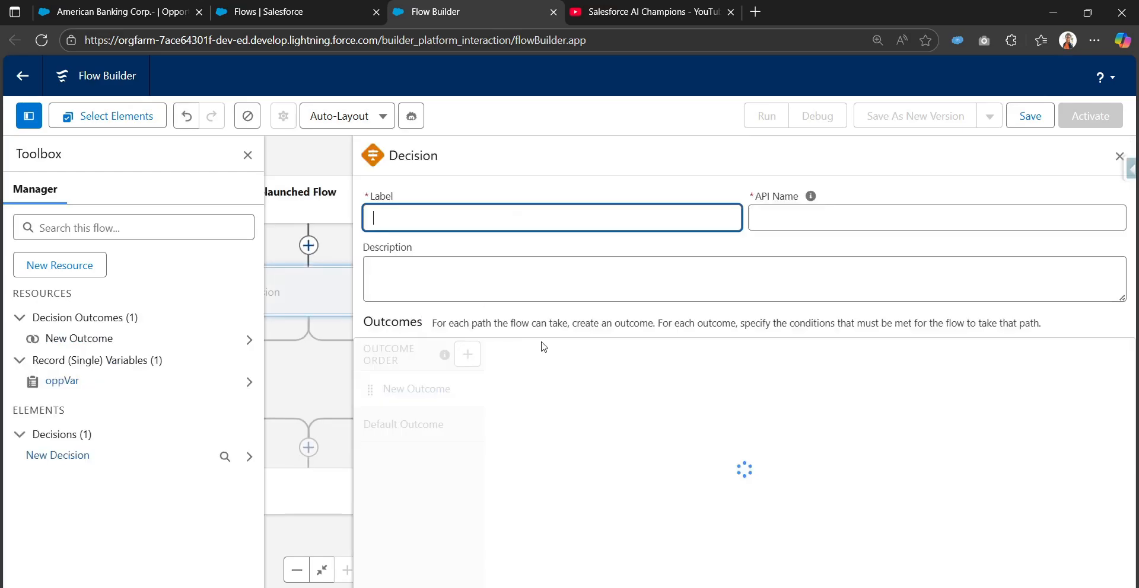
pyautogui.click(248, 155)
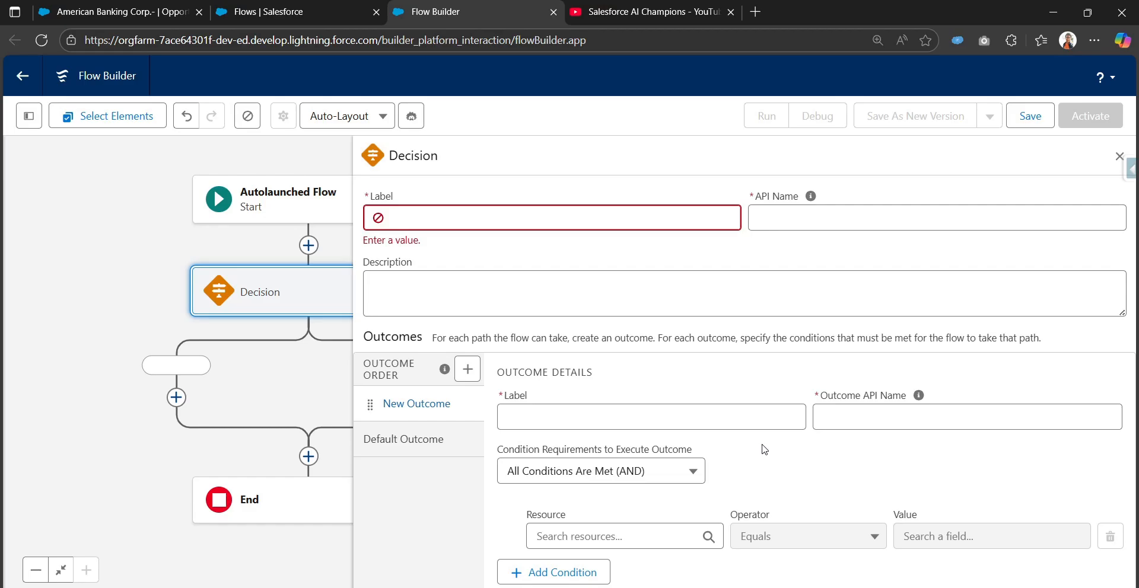
pyautogui.click(631, 231)
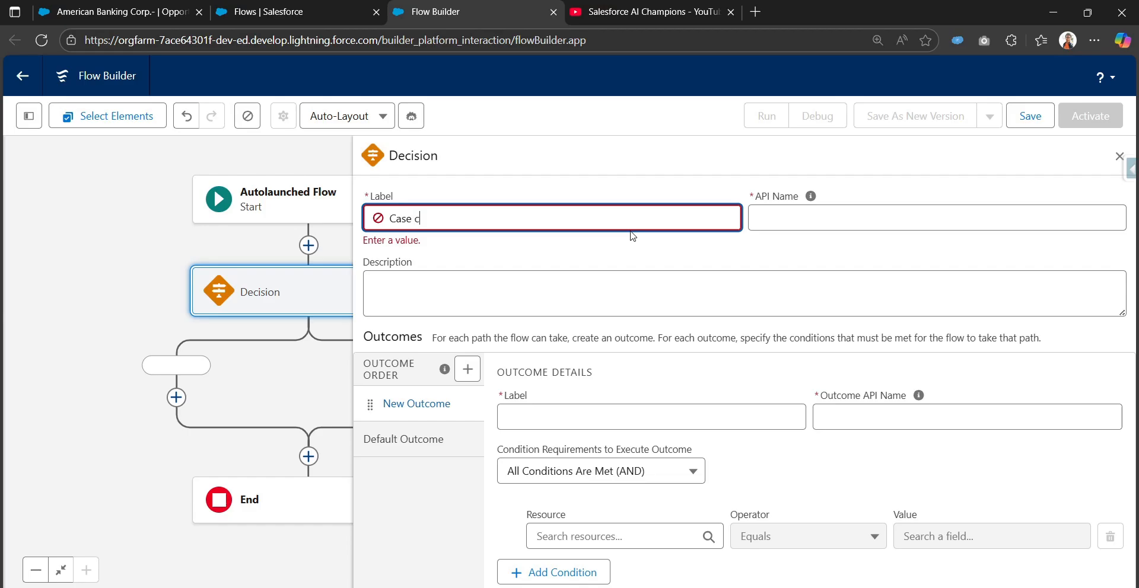
pyautogui.write('Case ST')
pyautogui.press('Tab')
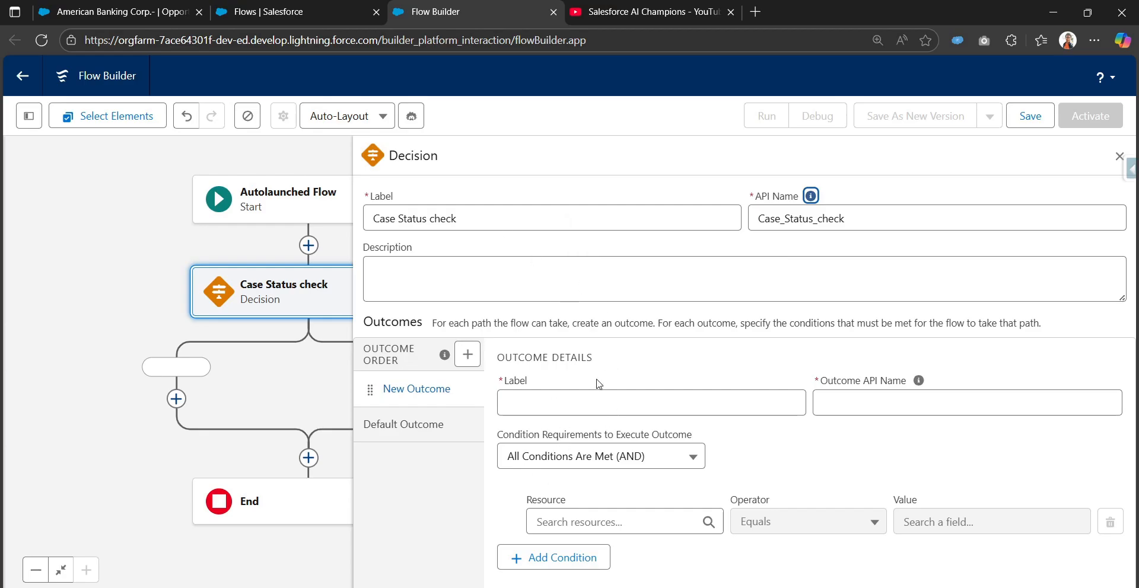
# Switch to the American Banking Corp.- opportunity, examine the available options of its Case Status field, and return to the flow.
pyautogui.click(585, 403)
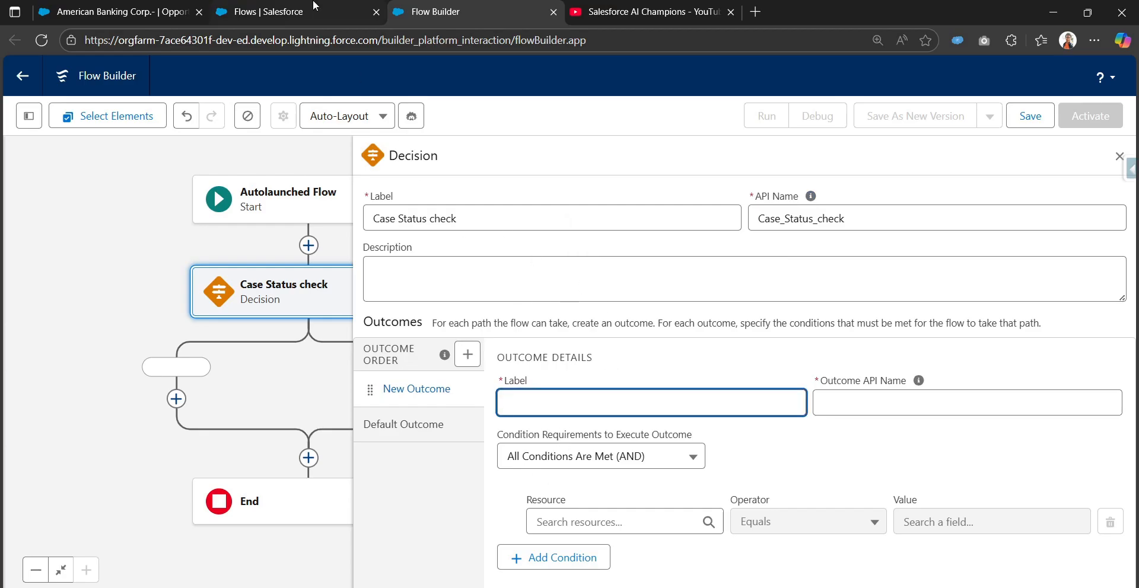
pyautogui.click(270, 11)
pyautogui.click(119, 11)
pyautogui.scroll(-5, 326, 329)
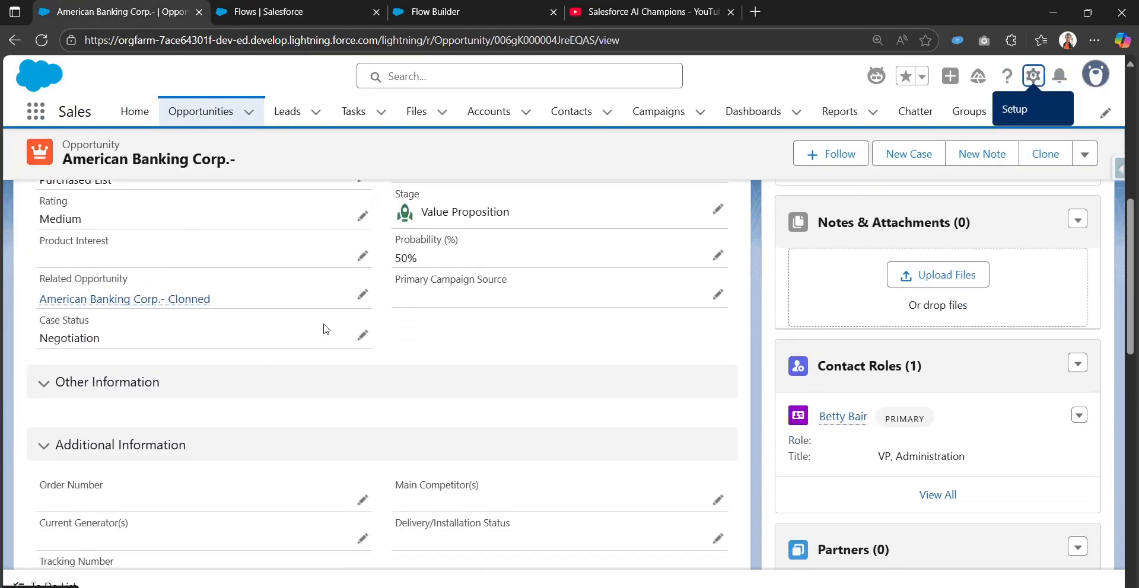
pyautogui.click(361, 335)
pyautogui.click(153, 420)
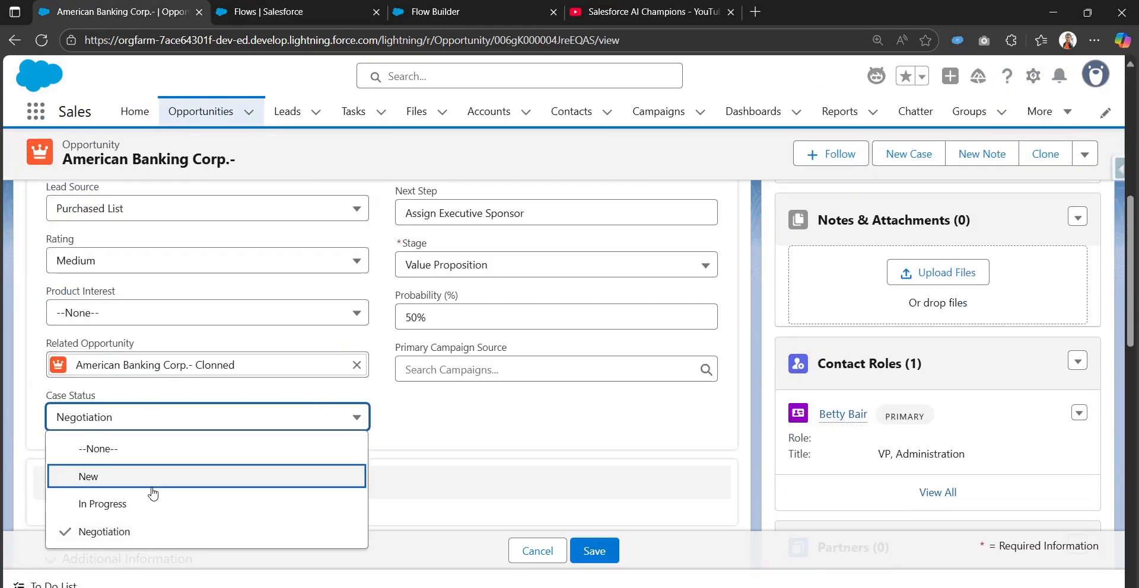
pyautogui.click(563, 8)
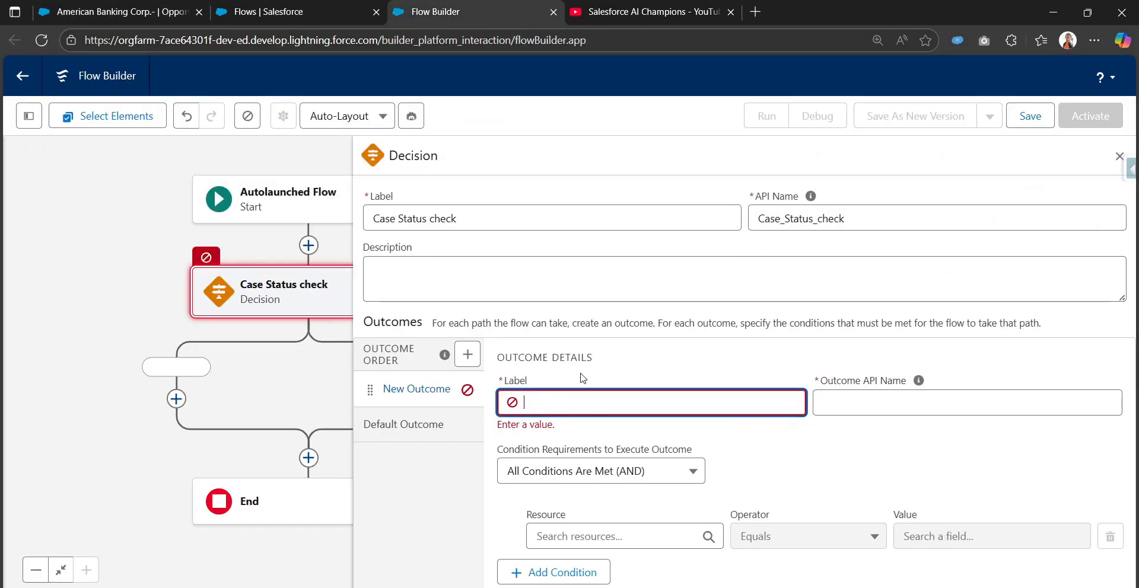
# Label the decision's first outcome Case status is New and let its API name fill in.
pyautogui.click(627, 401)
pyautogui.write('Case status is New')
pyautogui.press('Tab')
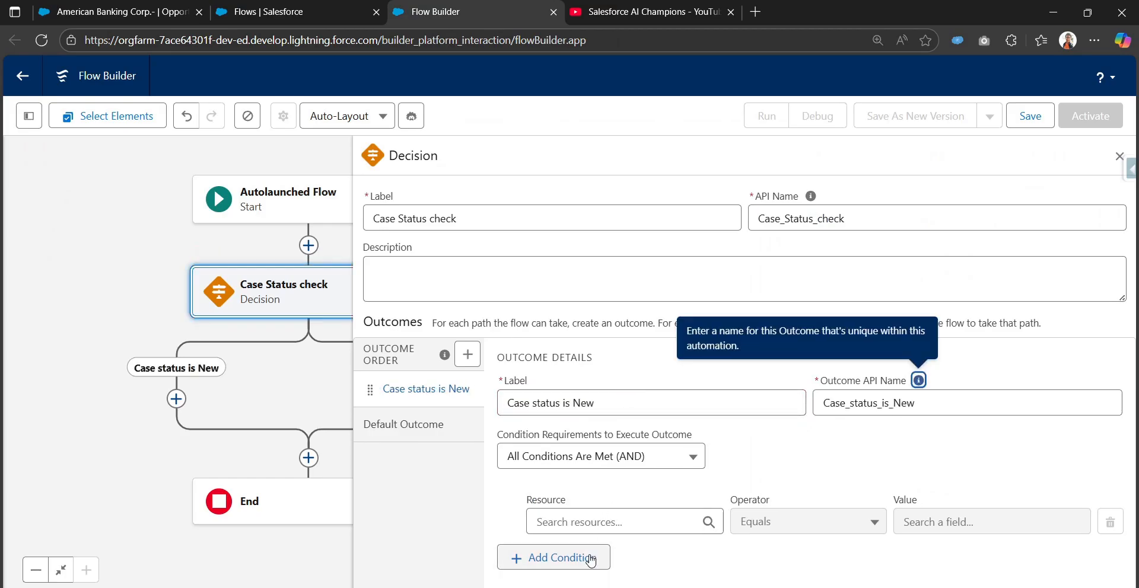
# Set the first outcome's condition to oppVar > Case Status Equals the picklist value New.
pyautogui.click(574, 517)
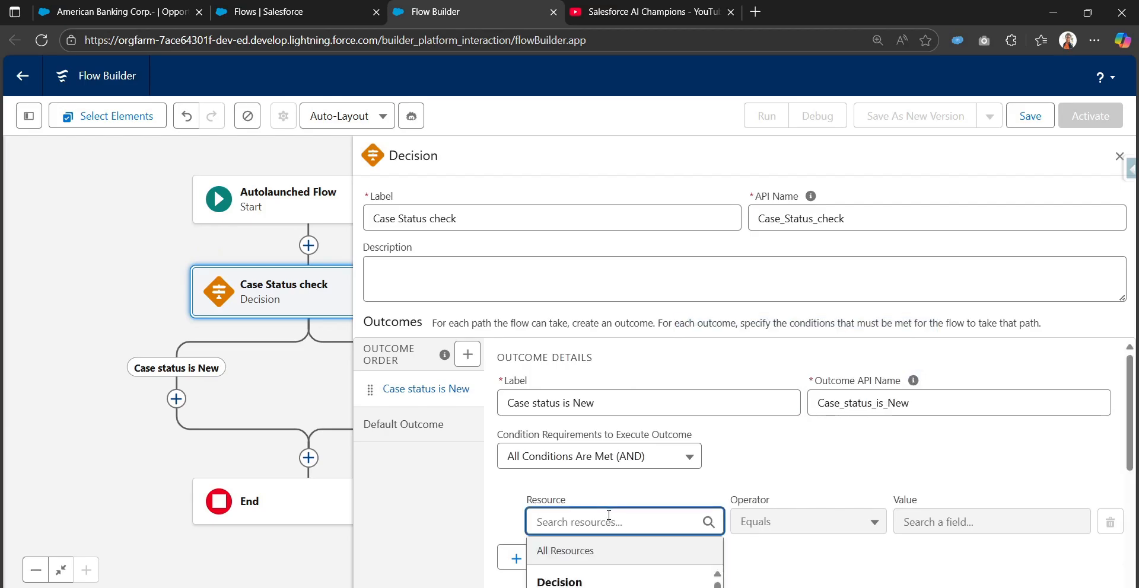
pyautogui.write('opp')
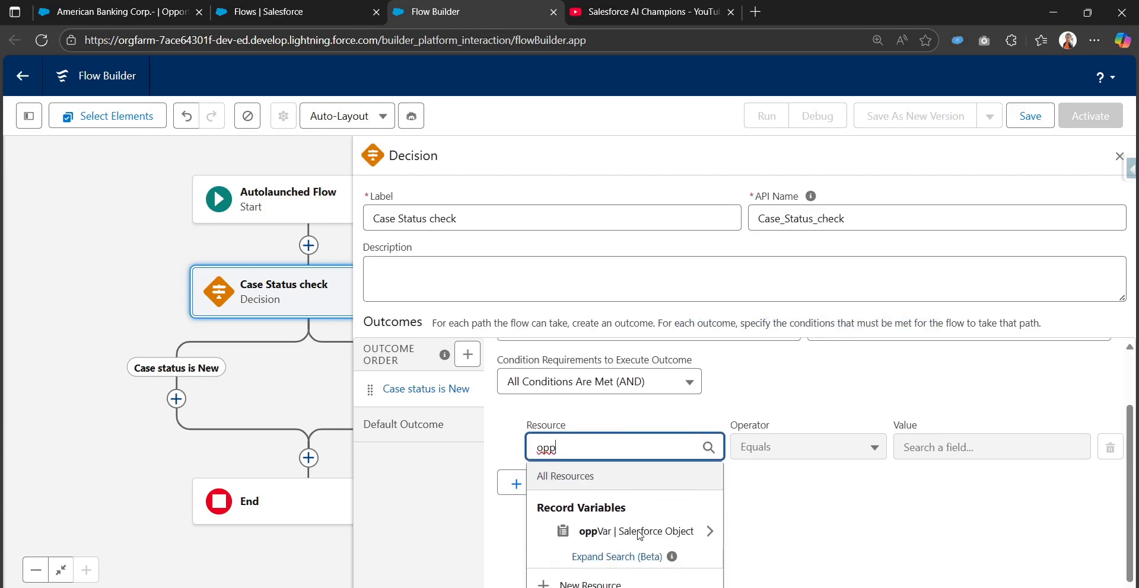
pyautogui.click(648, 529)
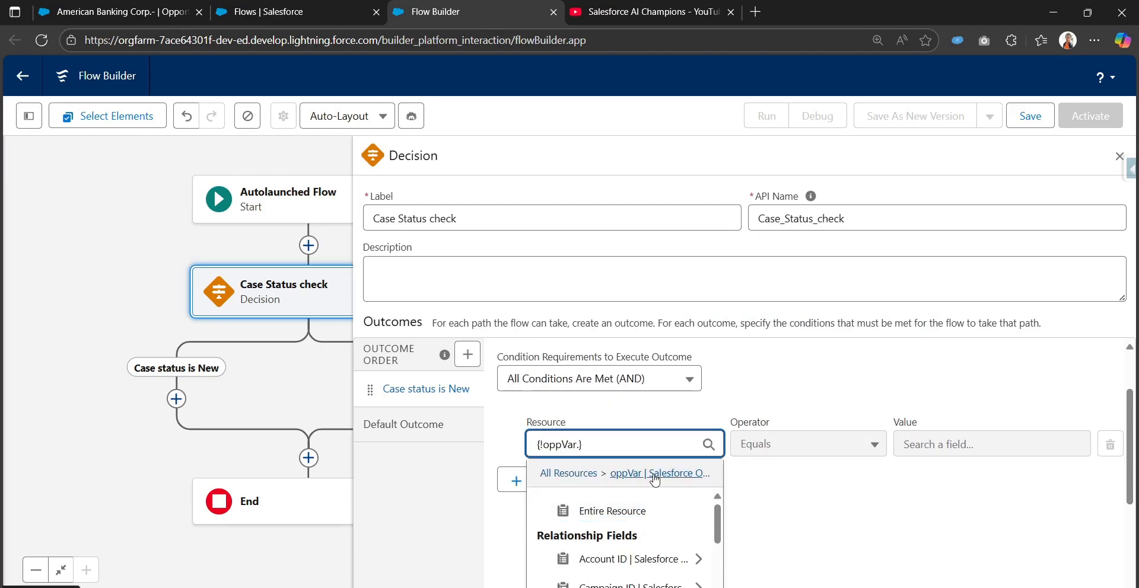
pyautogui.write('Cas')
pyautogui.click(631, 527)
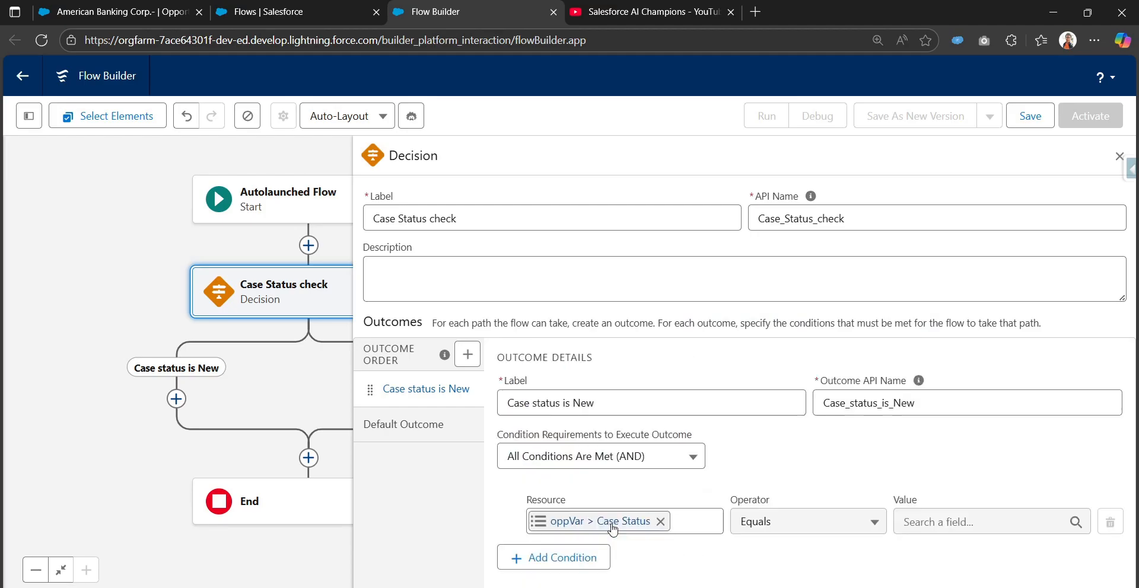
pyautogui.click(953, 521)
pyautogui.write('New')
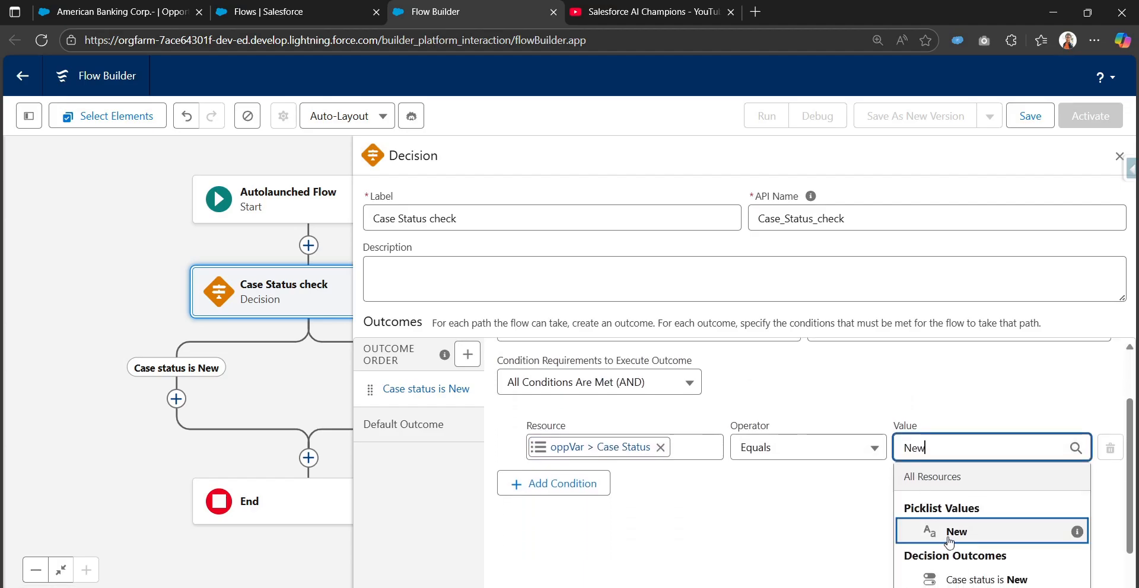
pyautogui.click(949, 536)
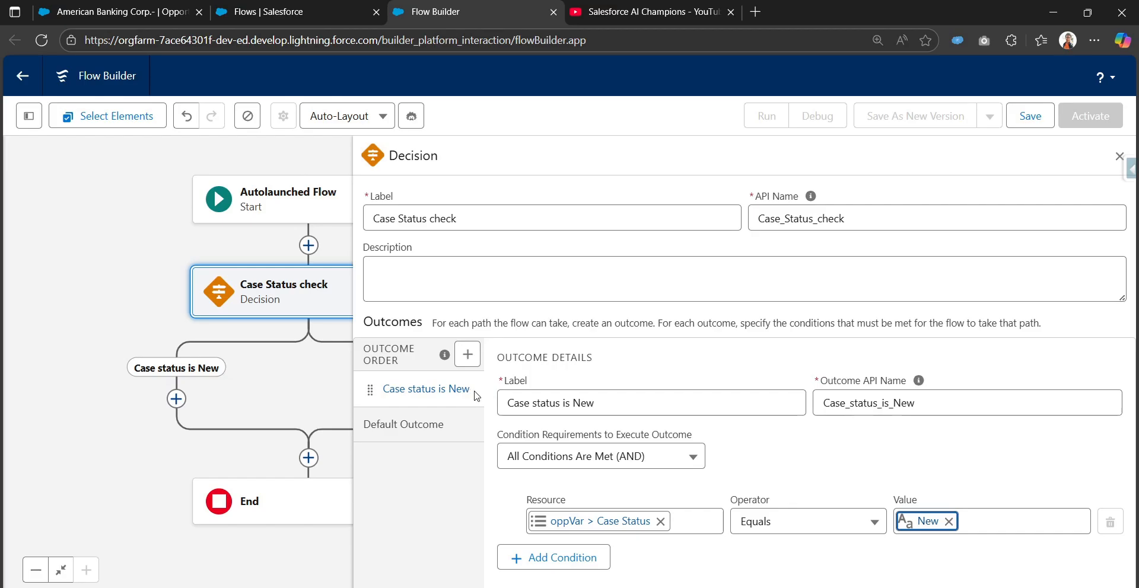
# Add two more outcomes to the decision and copy the label of the Case status is New outcome.
pyautogui.click(468, 358)
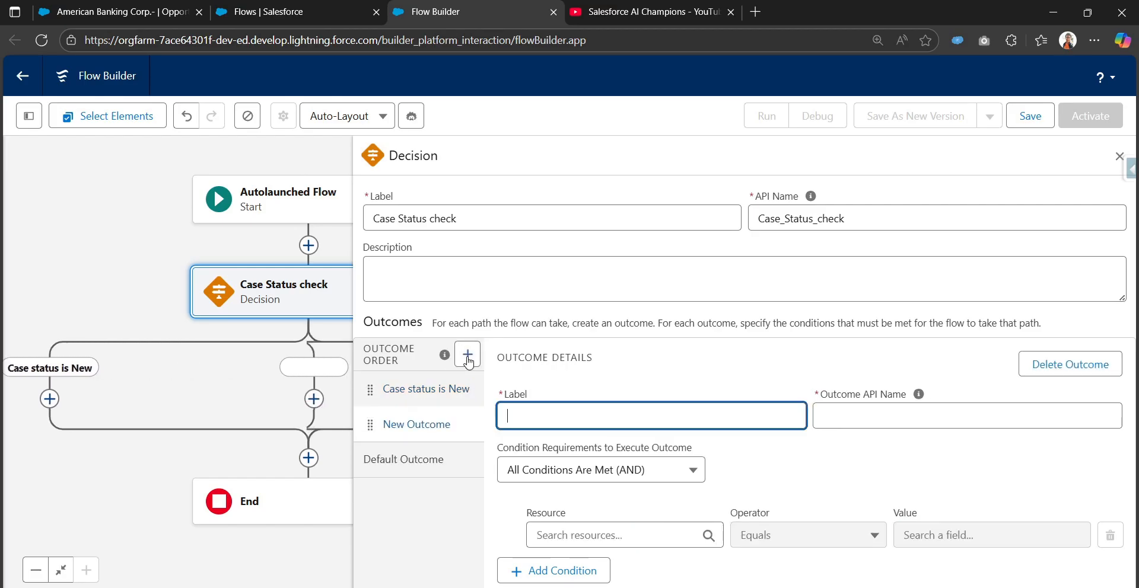
pyautogui.click(468, 357)
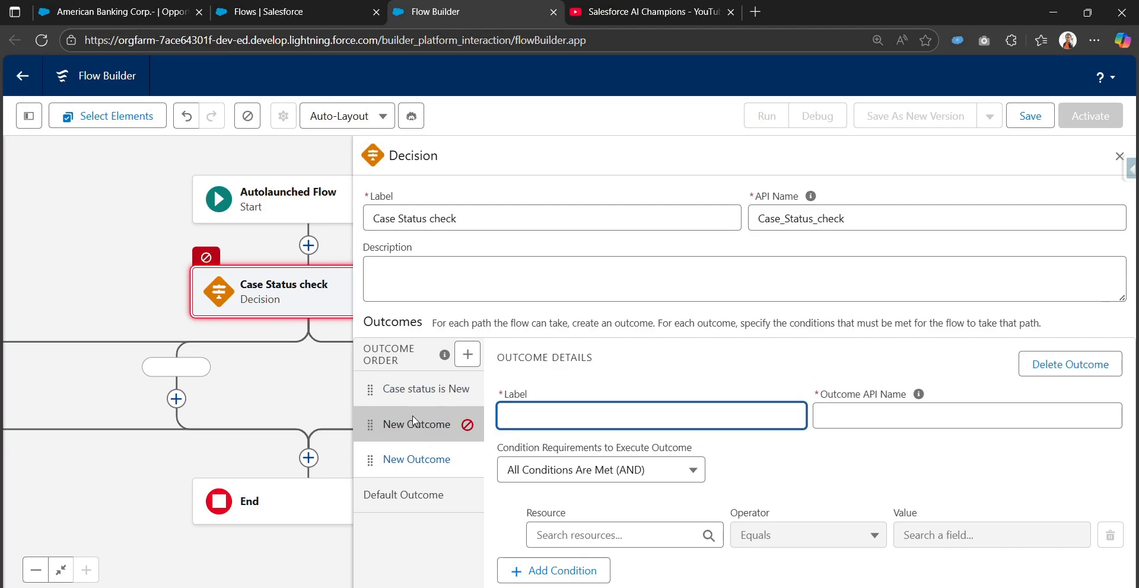
pyautogui.click(468, 389)
pyautogui.click(624, 416)
pyautogui.tripleClick(624, 417)
pyautogui.hotkey('ctrl', 'c')
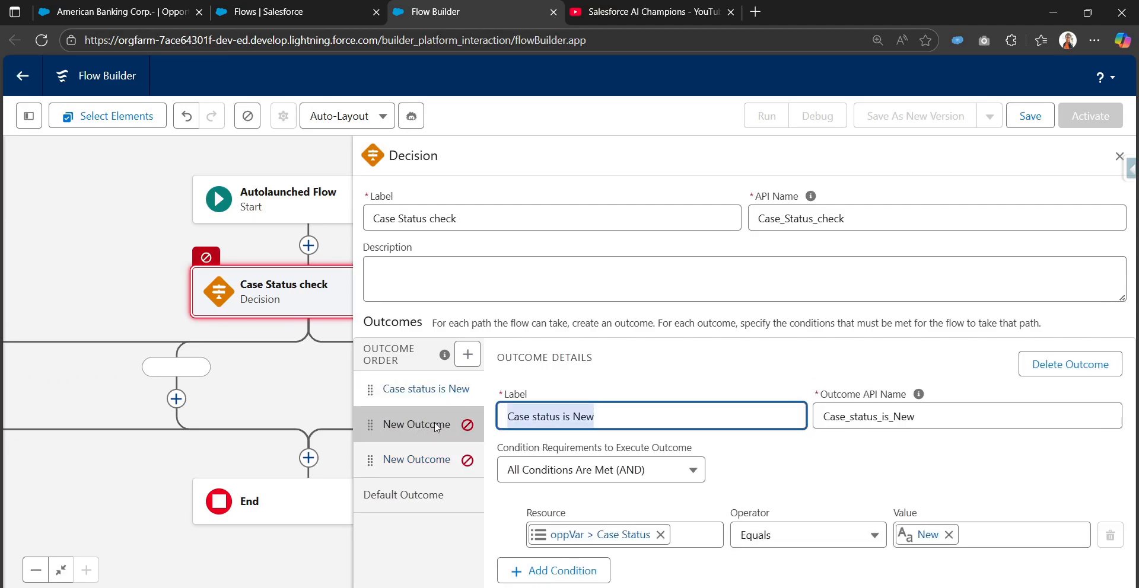
# Paste the copied label into the second outcome and change it to Case status is In Progress.
pyautogui.click(417, 424)
pyautogui.click(682, 416)
pyautogui.hotkey('ctrl', 'v')
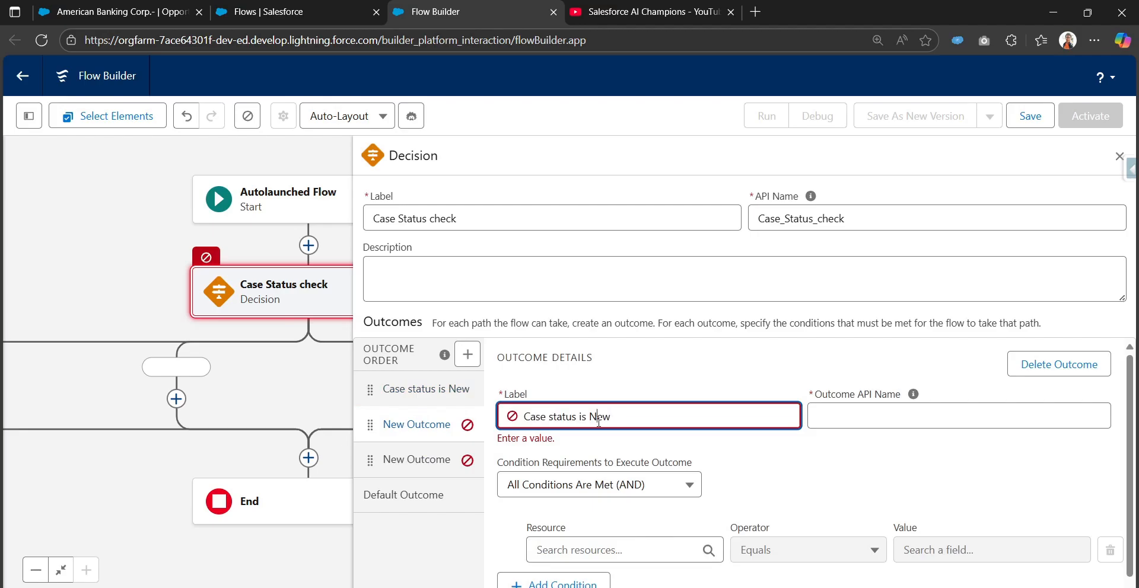
pyautogui.doubleClick(598, 418)
pyautogui.write('In Progress')
pyautogui.press('Tab')
# Set the second outcome's condition to oppVar > Case Status Equals the picklist value In Progress.
pyautogui.click(592, 522)
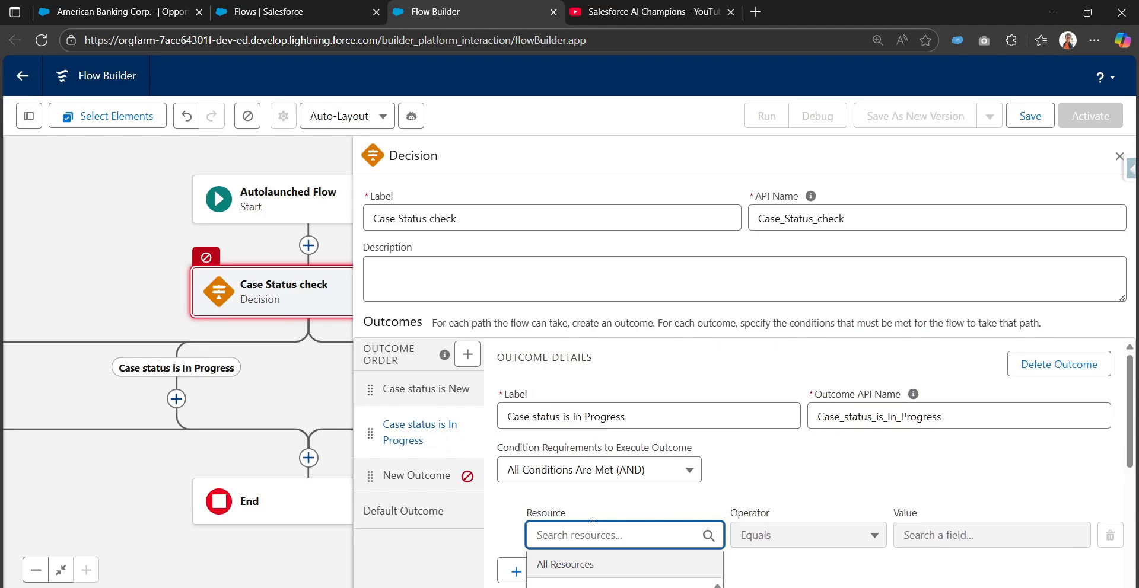
pyautogui.write('Opp')
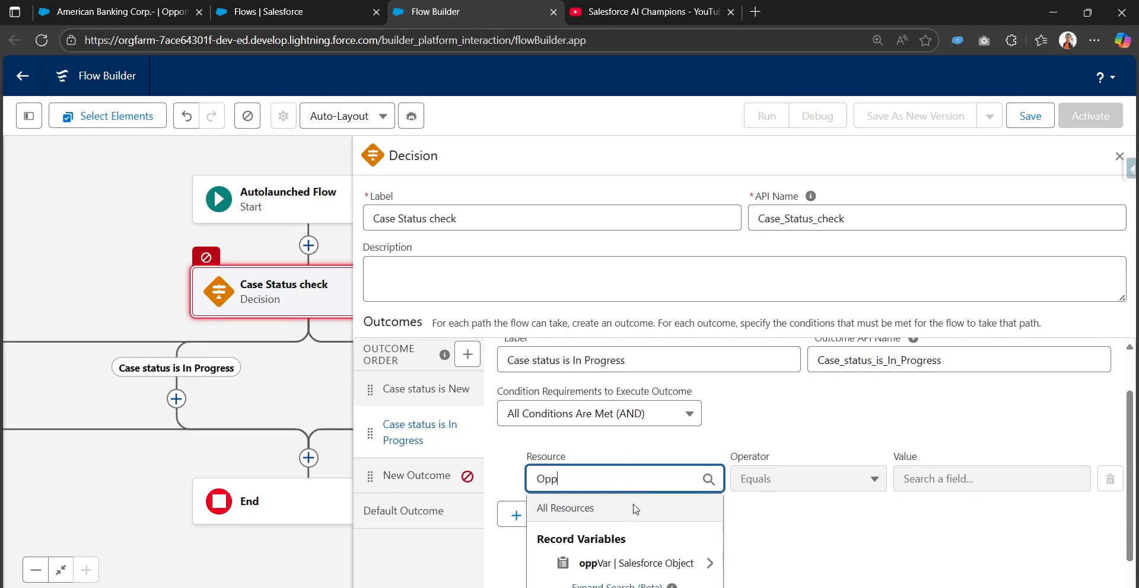
pyautogui.click(633, 528)
pyautogui.write('Case')
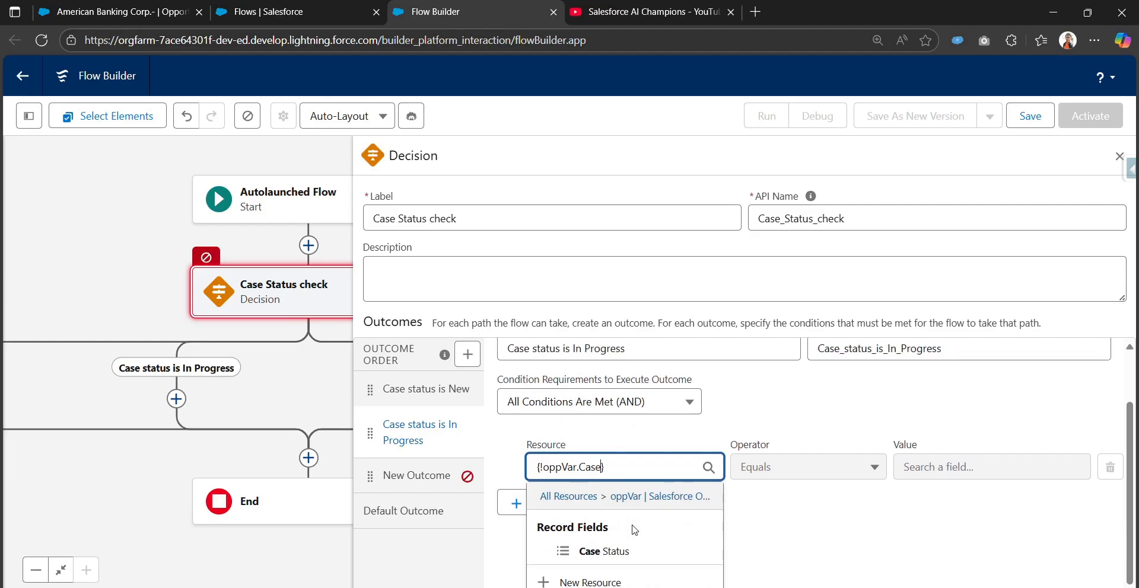
pyautogui.click(641, 551)
pyautogui.click(995, 534)
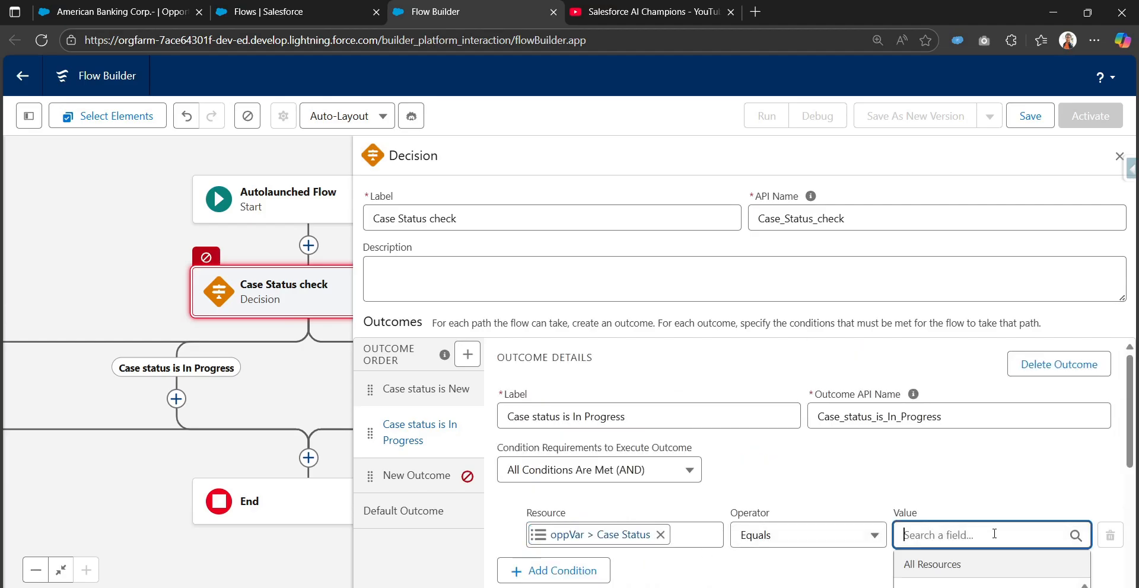
pyautogui.write('In')
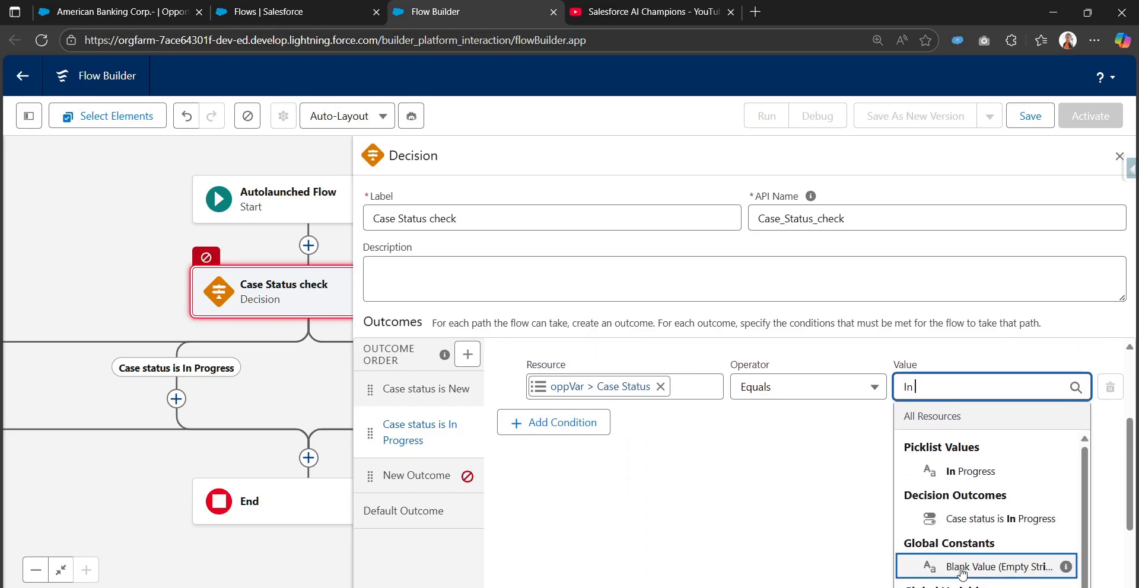
pyautogui.click(988, 479)
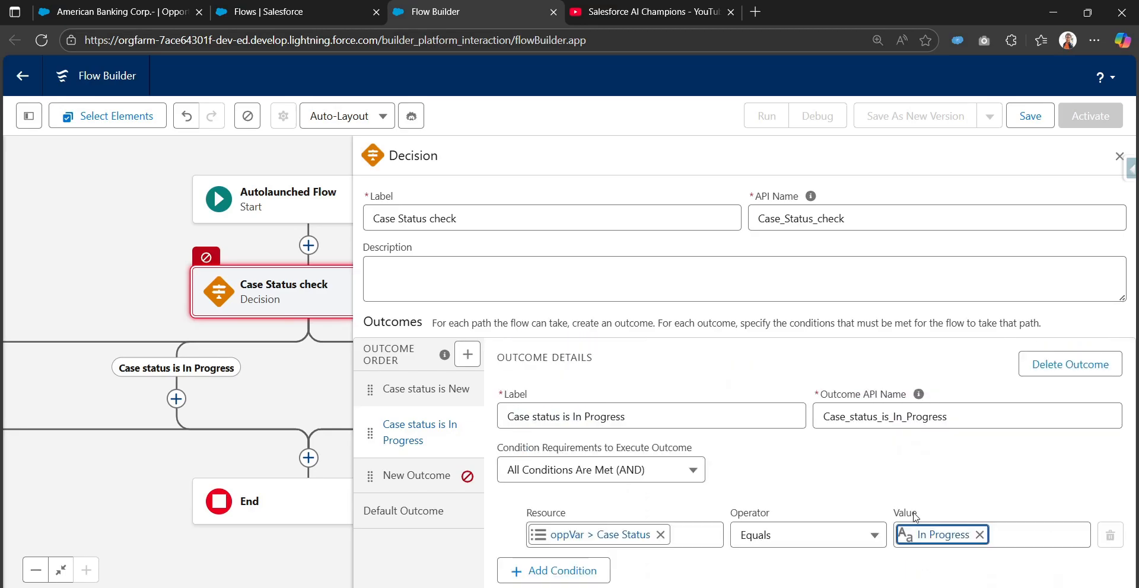
# Label the third outcome Case status is Negotiation and let its API name fill in.
pyautogui.click(425, 475)
pyautogui.click(534, 409)
pyautogui.write('Case status is New')
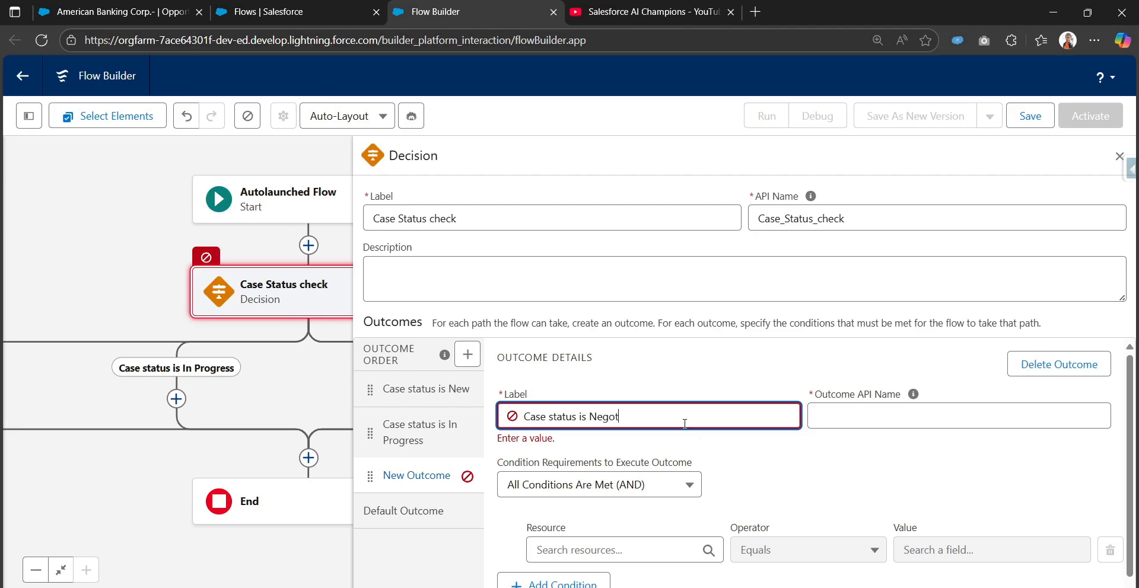
pyautogui.write('n')
pyautogui.press('Tab')
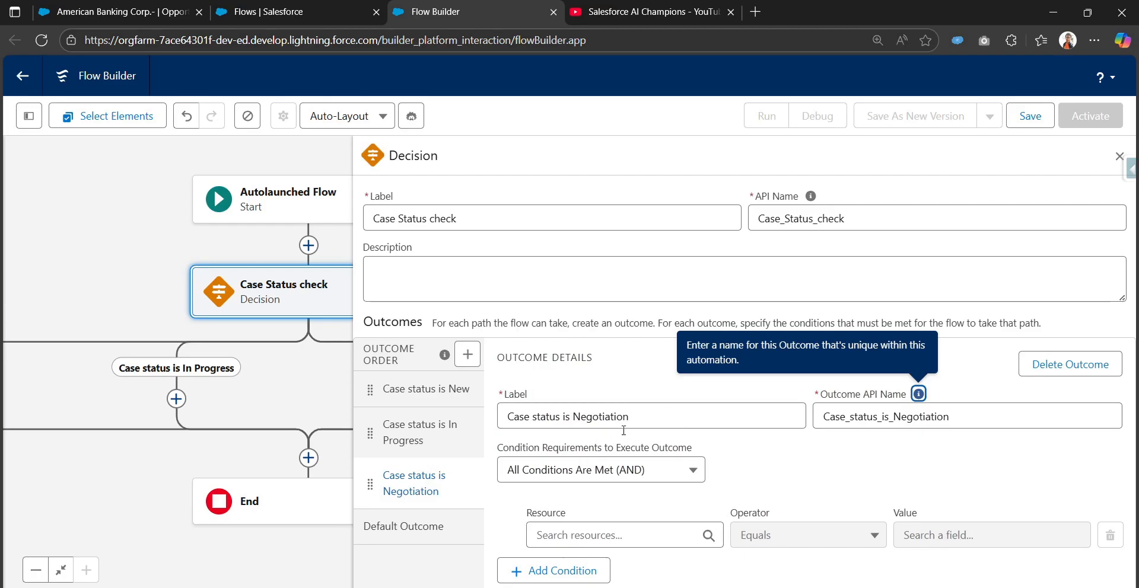
# Set the third outcome's condition to oppVar > Case Status Equals the picklist value Negotiation.
pyautogui.click(611, 528)
pyautogui.write('Opp')
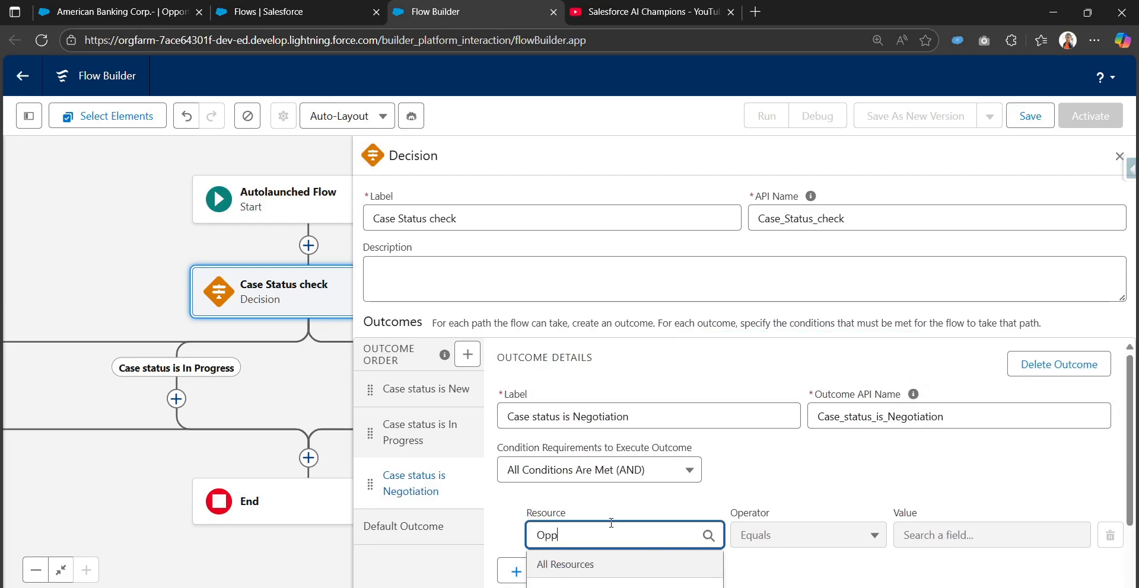
pyautogui.click(589, 458)
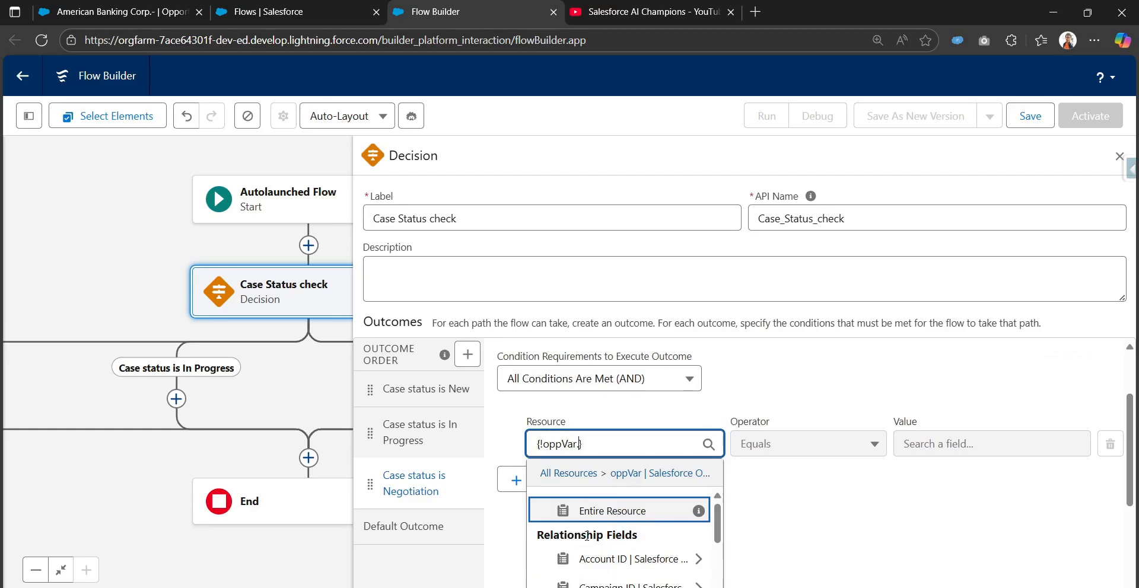
pyautogui.write('Cas')
pyautogui.click(586, 536)
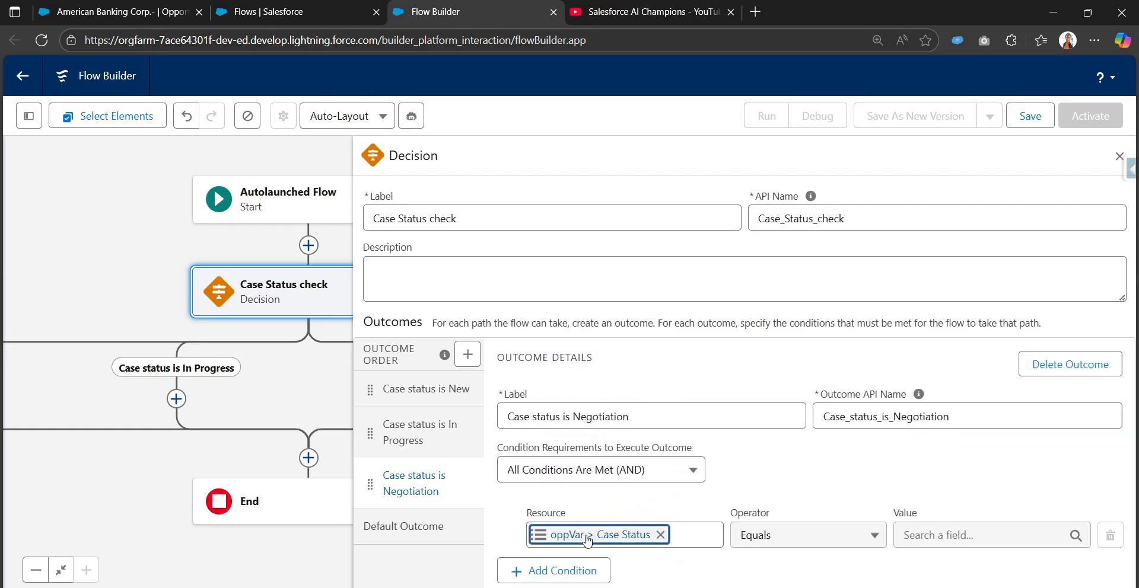
pyautogui.click(979, 535)
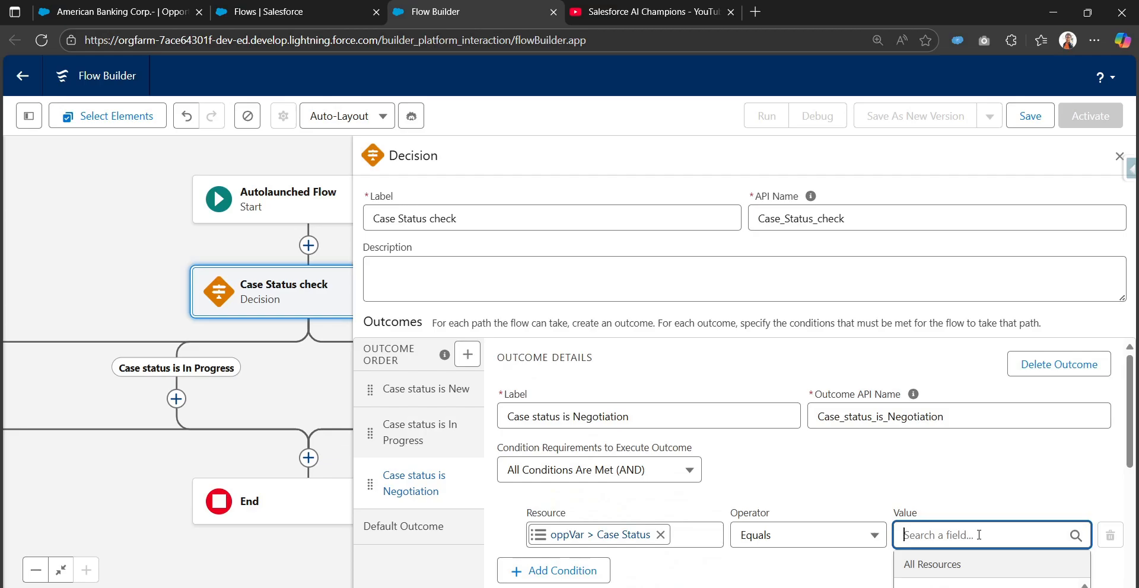
pyautogui.write('Ne')
pyautogui.scroll(-2, 985, 535)
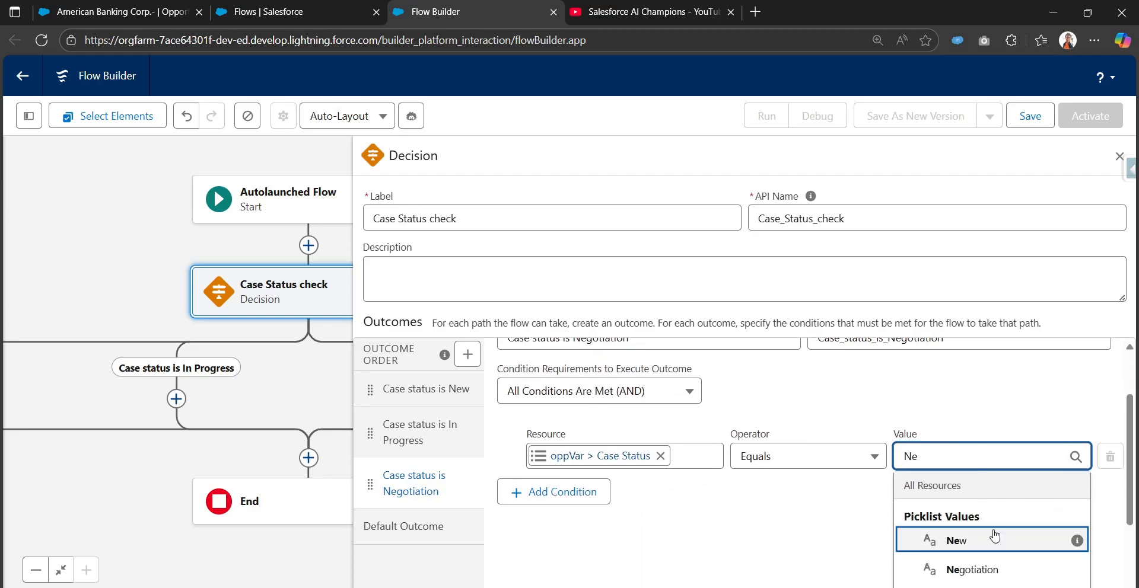
pyautogui.click(972, 570)
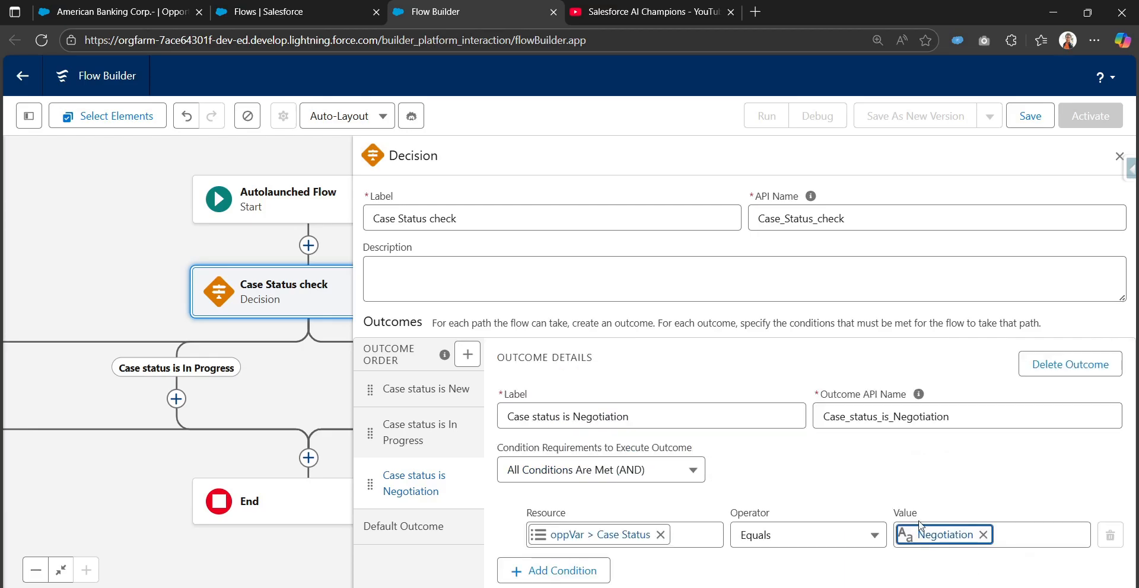
# Open the decision's default outcome and check its label.
pyautogui.click(439, 527)
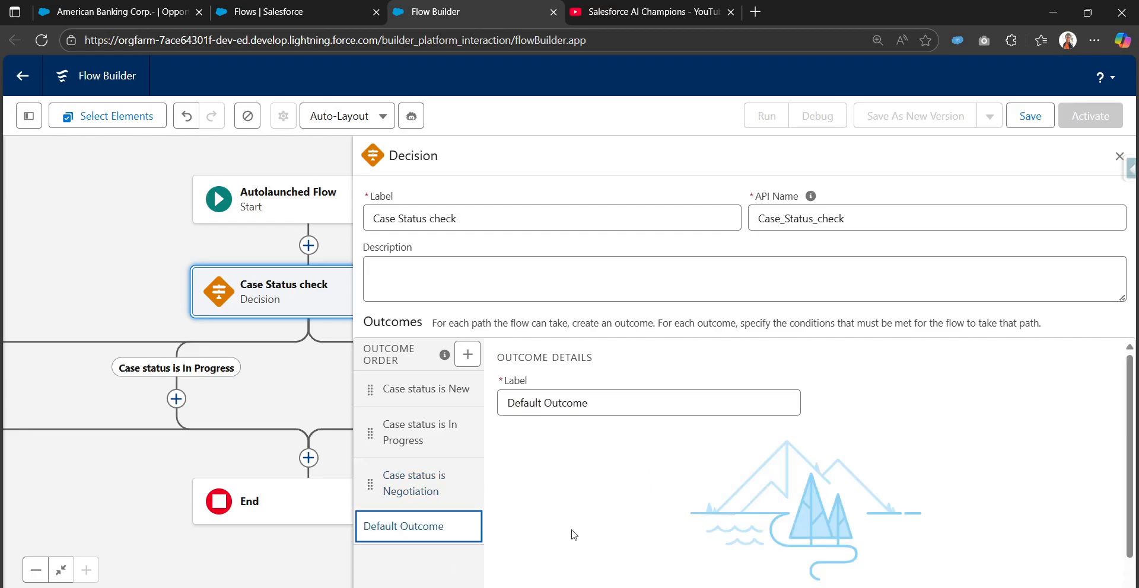
pyautogui.tripleClick(635, 402)
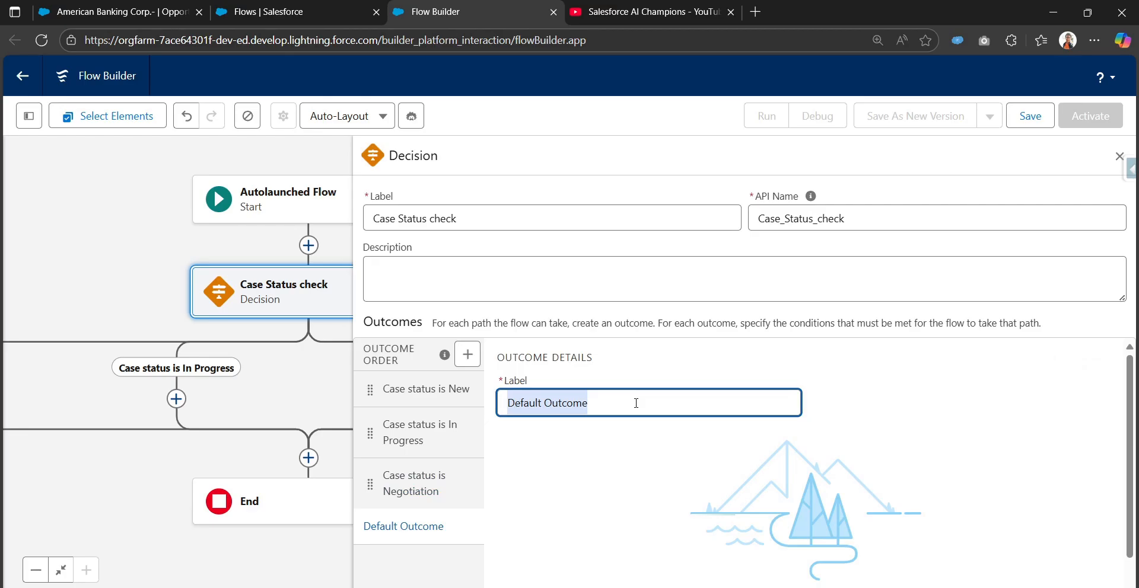
pyautogui.click(547, 466)
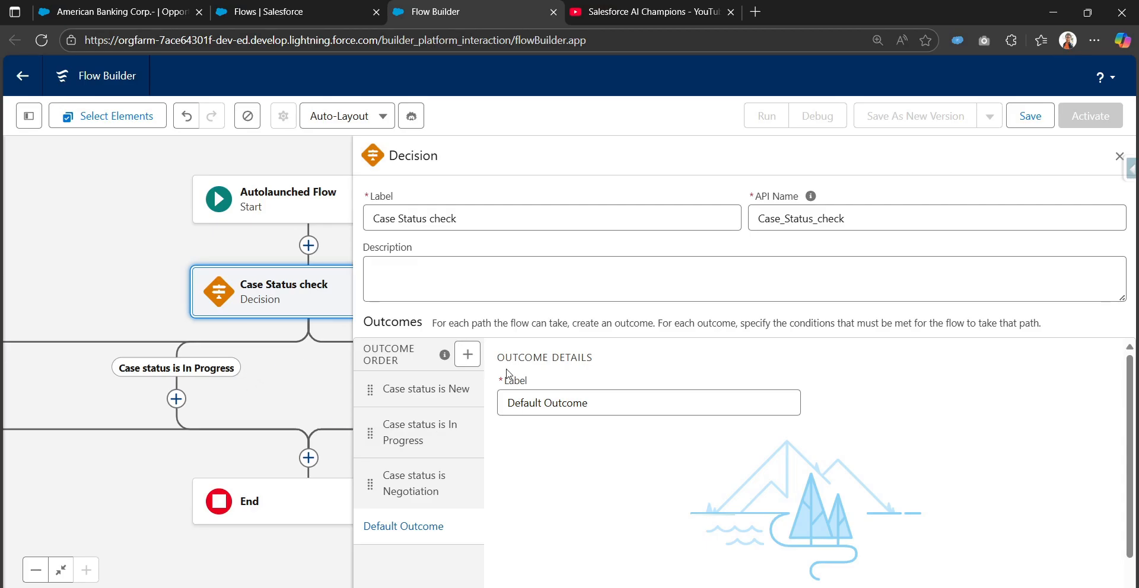
# Close the decision's settings, review its branches on the canvas, and reopen the Case Status check element.
pyautogui.click(1119, 156)
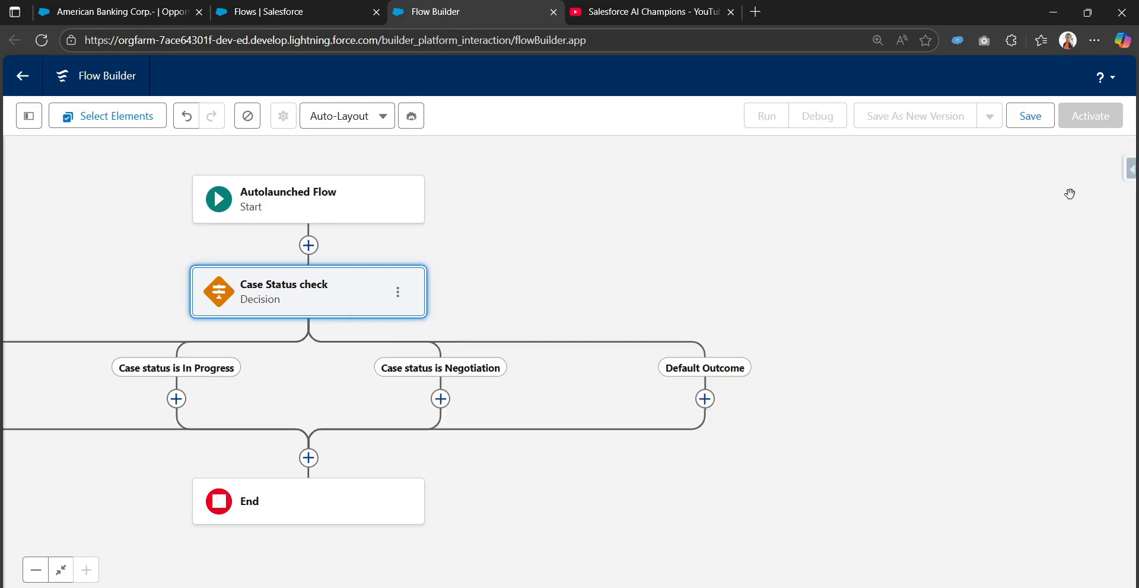
pyautogui.moveTo(488, 316); pyautogui.dragTo(768, 272)
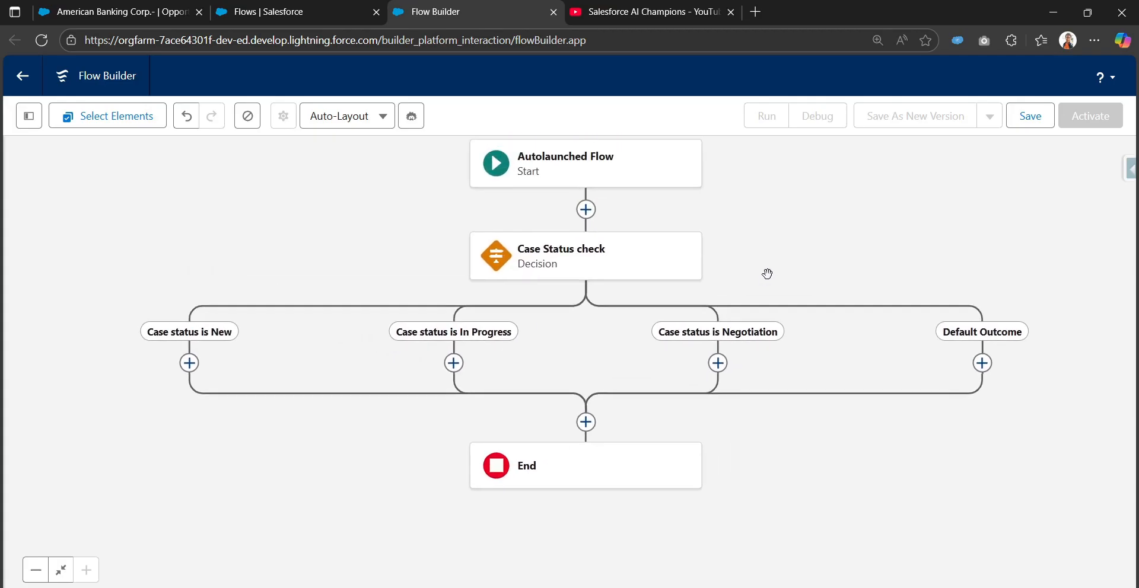
pyautogui.click(599, 259)
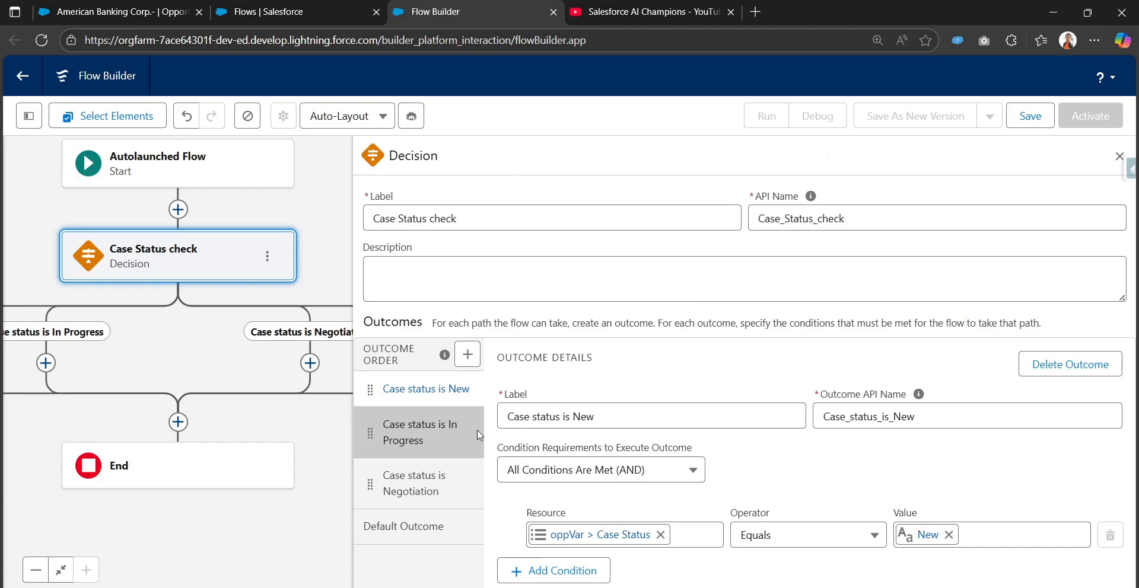
# Check the In Progress and Negotiation outcomes, and add an Assignment element to the Case status is New branch.
pyautogui.click(415, 433)
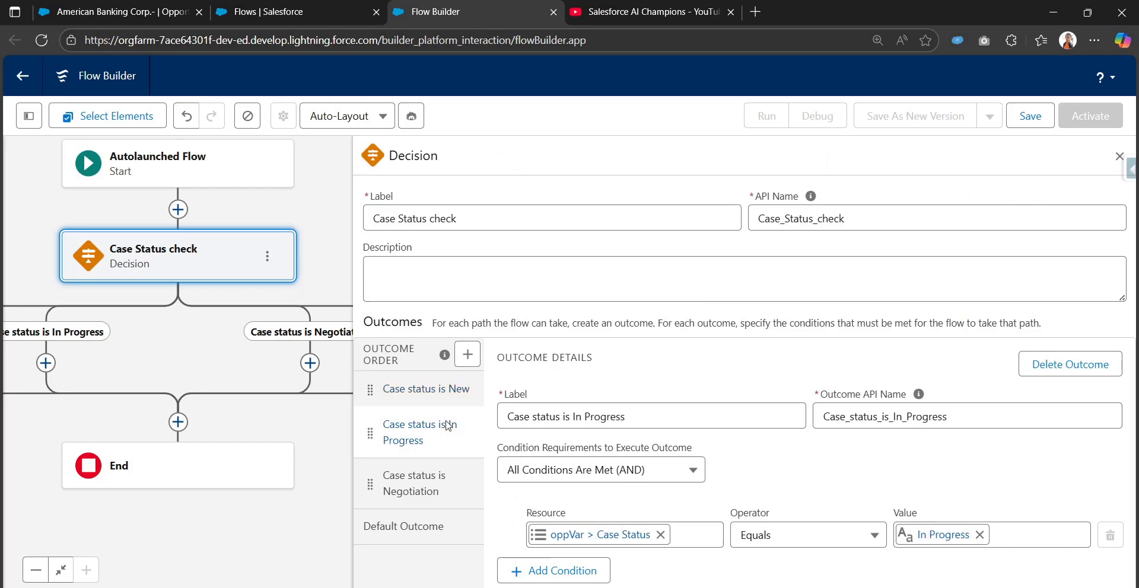
pyautogui.click(426, 484)
pyautogui.moveTo(187, 359); pyautogui.dragTo(268, 364)
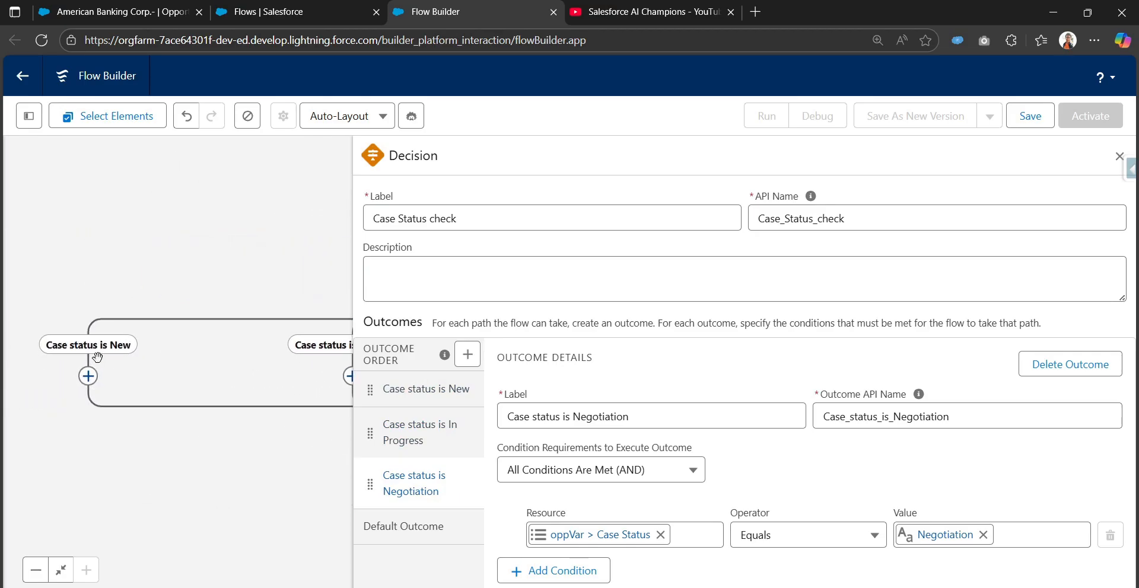
pyautogui.click(88, 377)
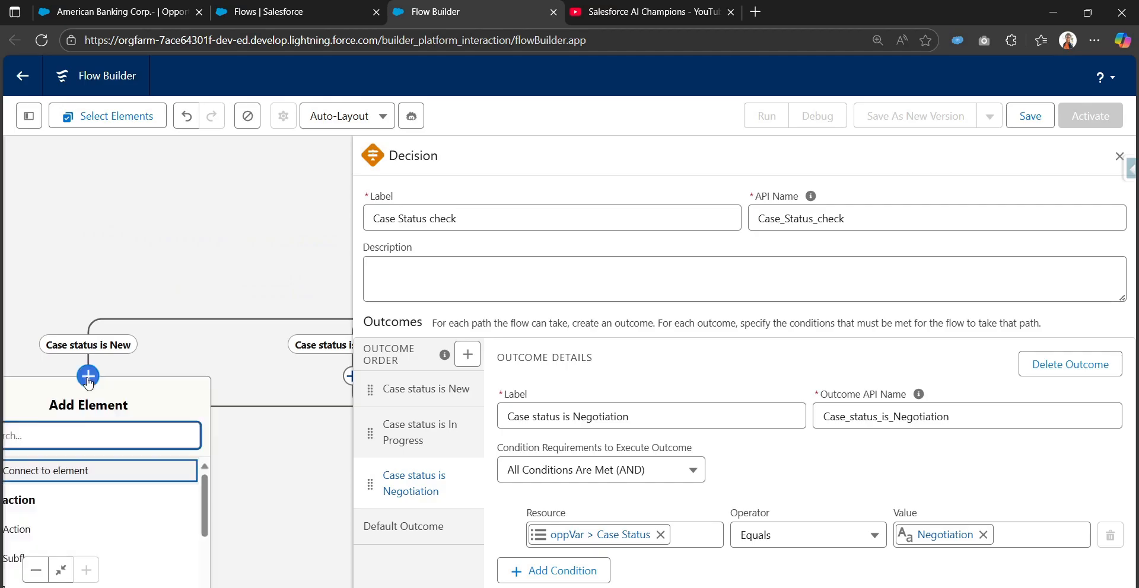
pyautogui.click(227, 404)
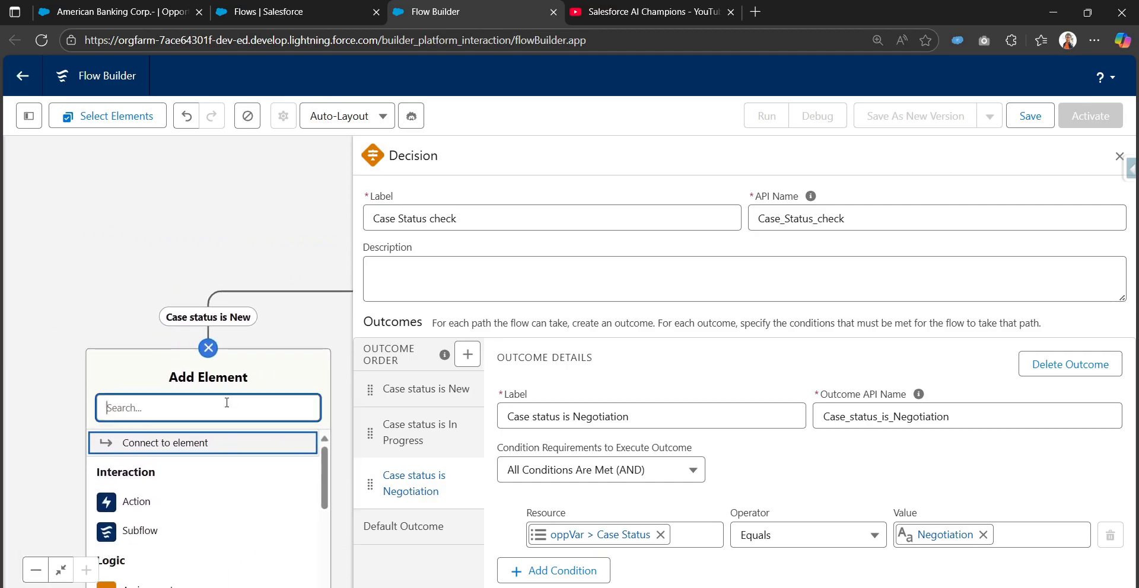
pyautogui.write('ass')
pyautogui.click(204, 445)
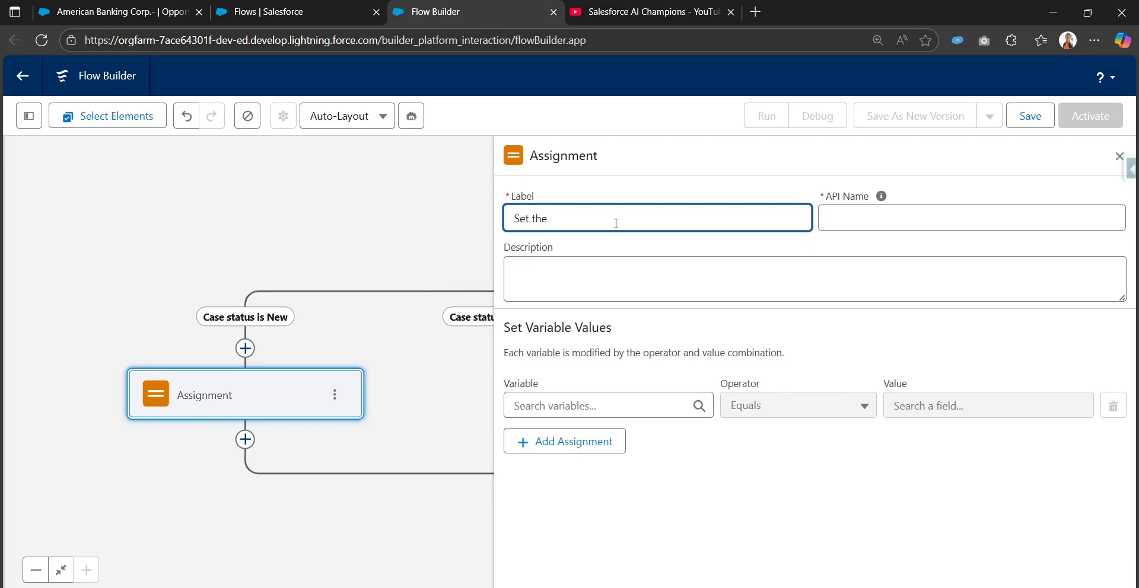
# Check the stages on the American Banking Corp.- opportunity, and label the assignment Set the Opportunity Stage as Qualification with a matching API name.
pyautogui.write('Opportunity Stage as')
pyautogui.click(119, 11)
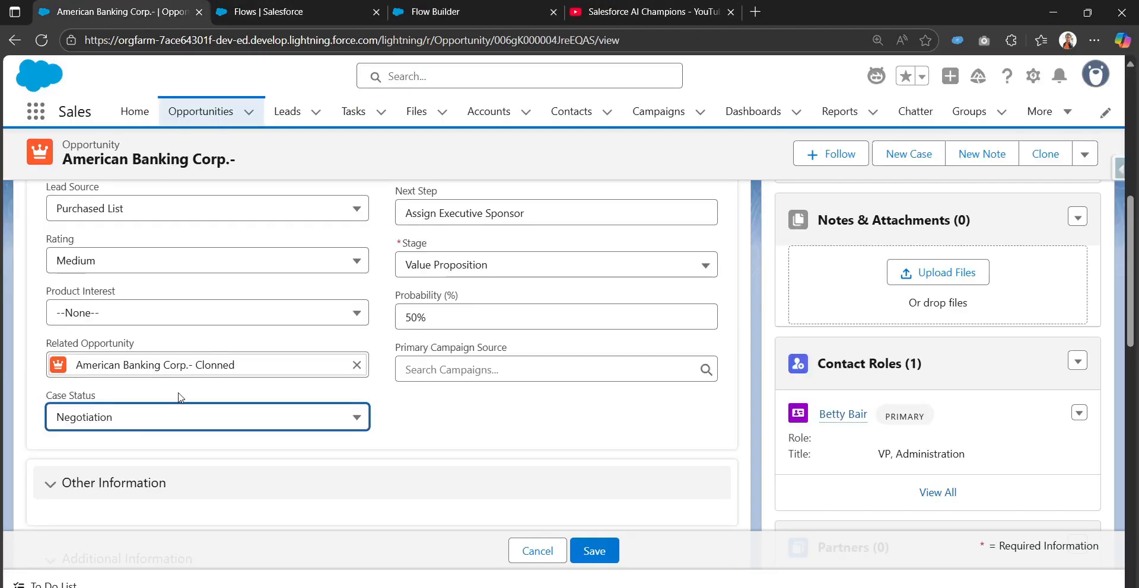
pyautogui.scroll(2, 181, 398)
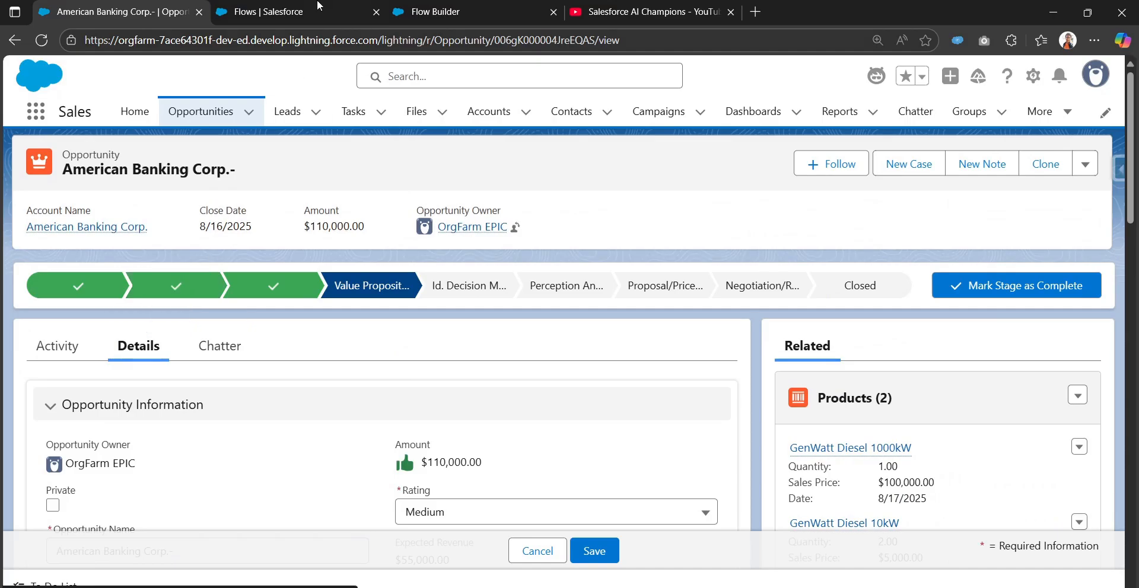
pyautogui.click(452, 11)
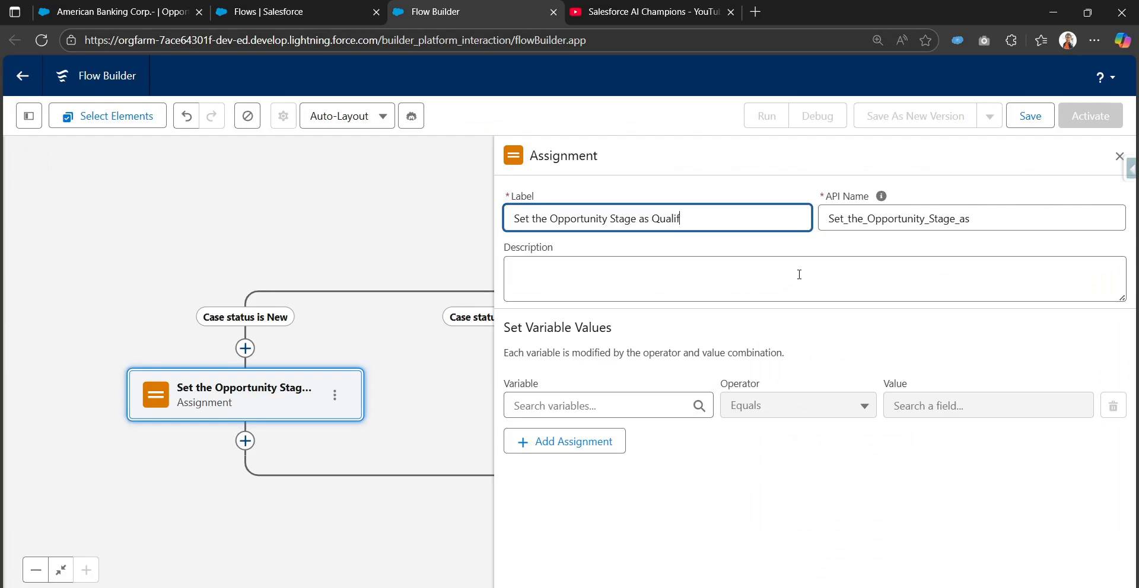
pyautogui.press('Tab')
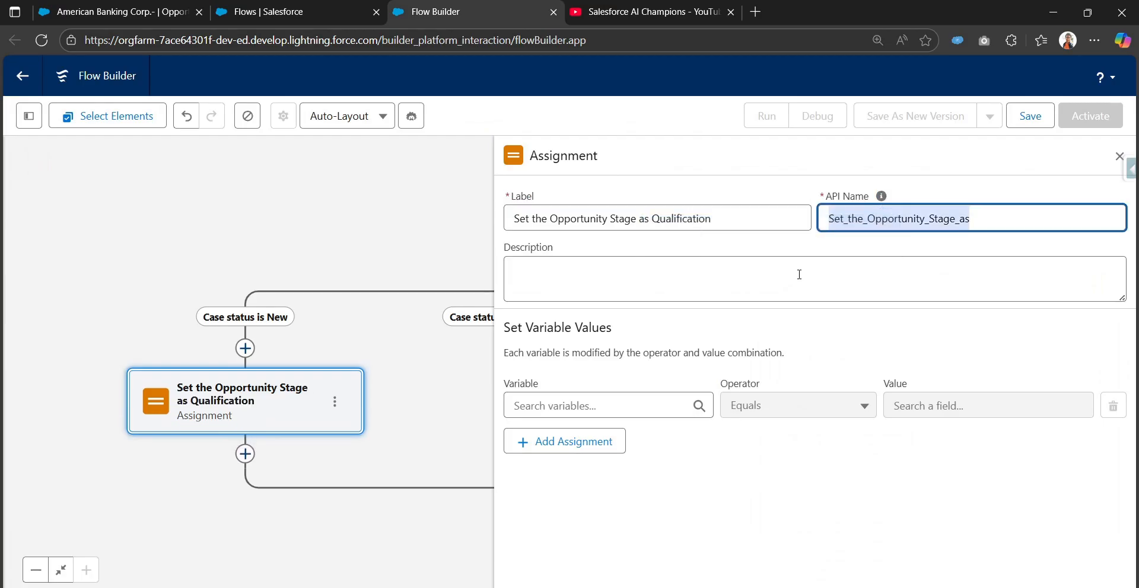
pyautogui.press('BackSpace')
pyautogui.click(783, 220)
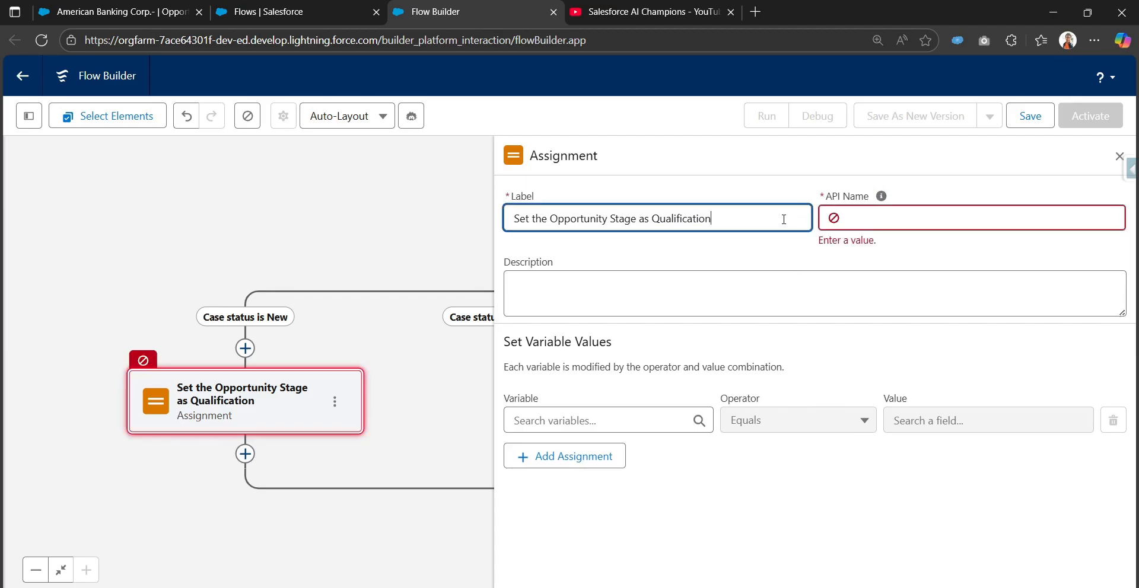
pyautogui.hotkey('ctrl', 'a')
# Set the assignment's variable oppVar > Stage to Equals the picklist value Qualification.
pyautogui.click(638, 406)
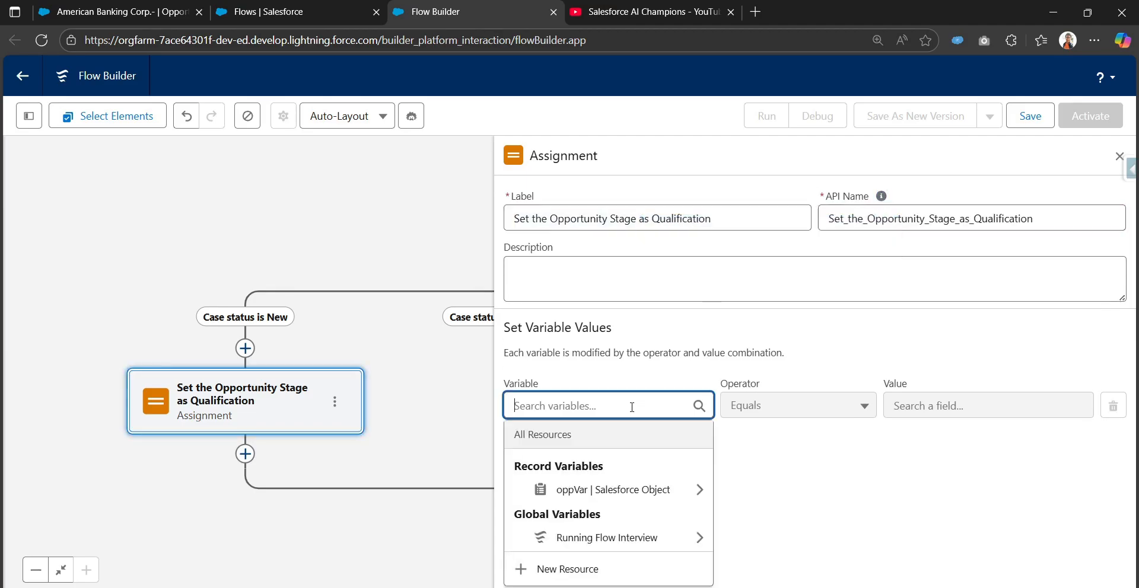
pyautogui.write('op')
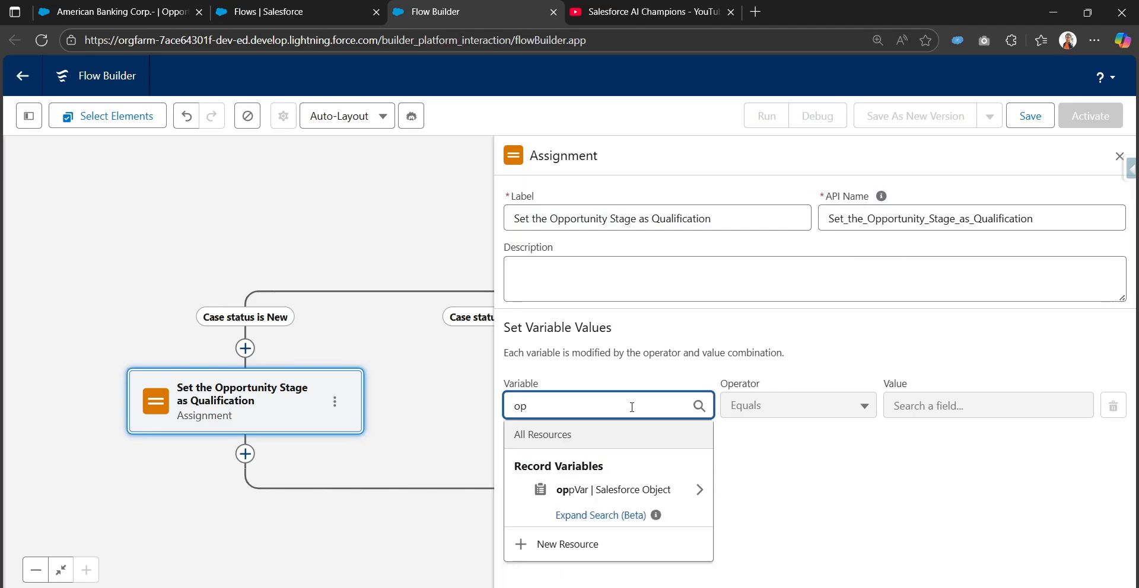
pyautogui.click(599, 490)
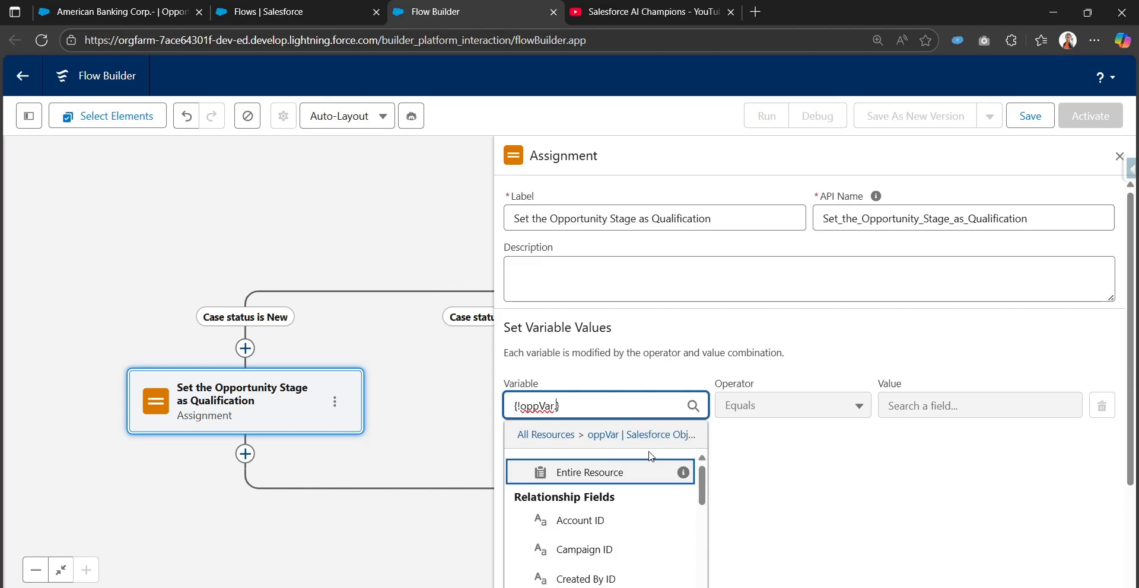
pyautogui.write('stag')
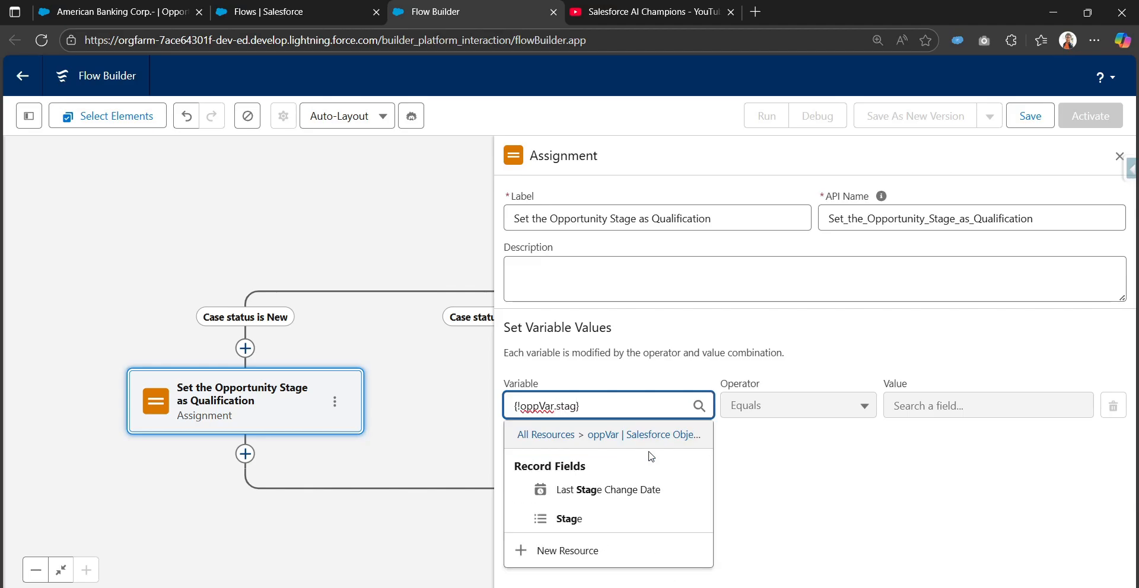
pyautogui.click(614, 518)
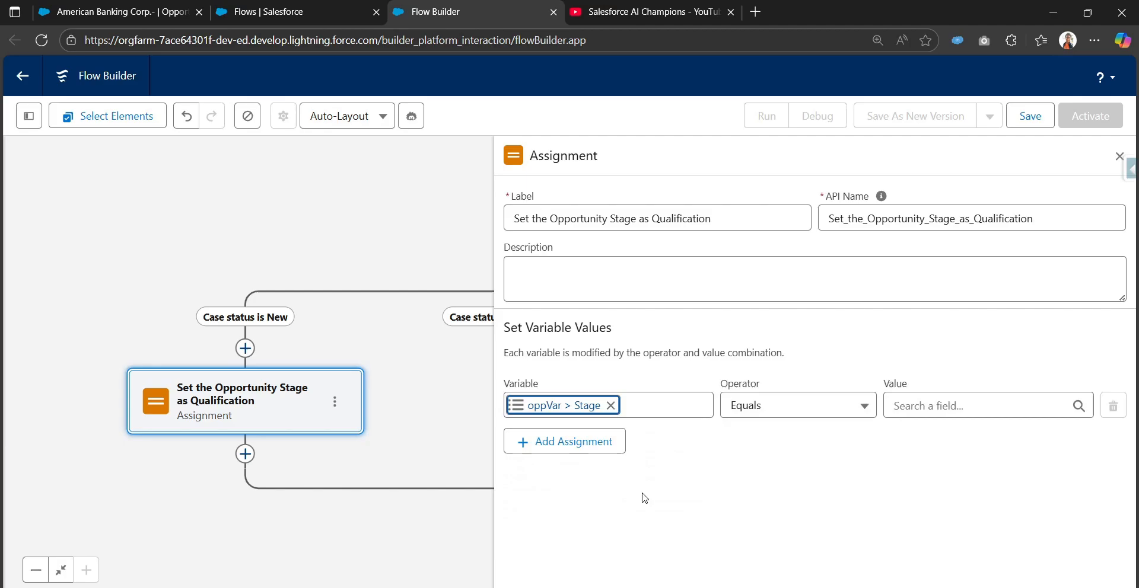
pyautogui.click(984, 413)
pyautogui.write('qua')
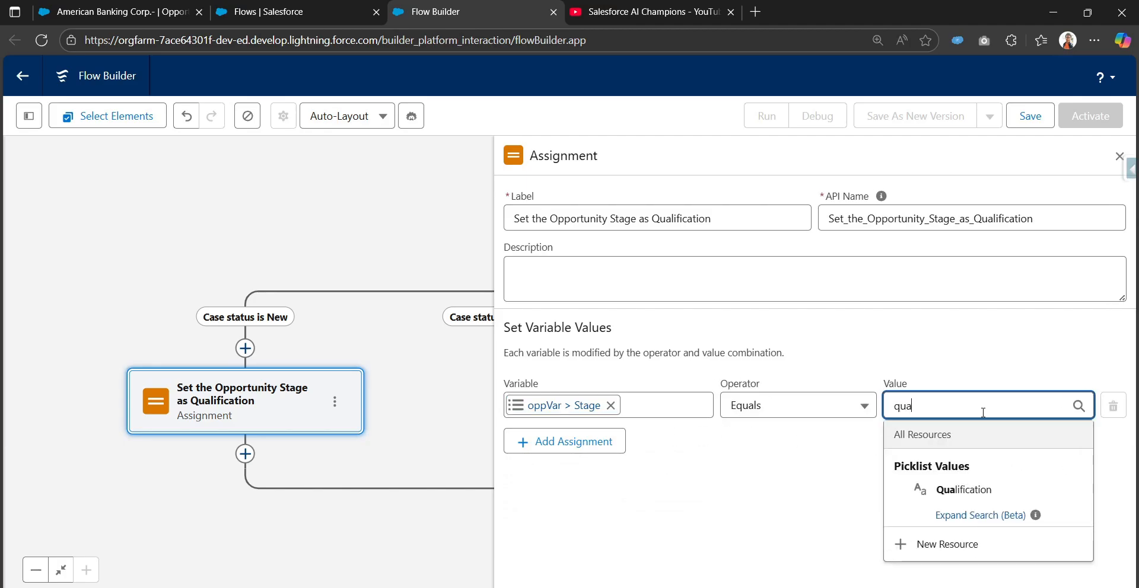
pyautogui.write('l')
pyautogui.click(943, 491)
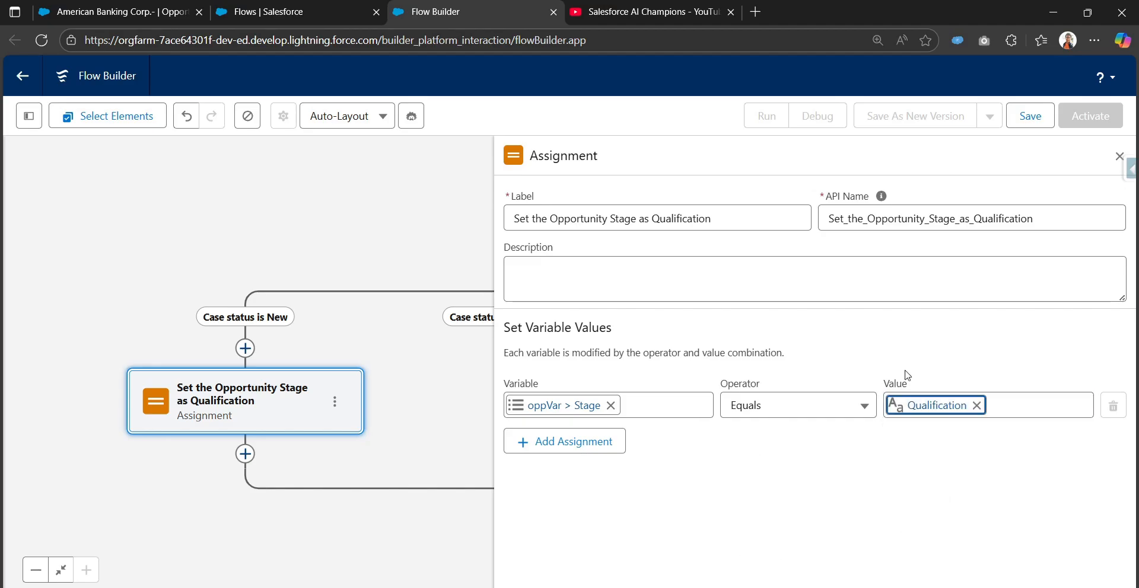
# Copy the Qualification assignment and paste it into the Case status is In Progress and Case status is Negotiation branches.
pyautogui.moveTo(394, 403); pyautogui.dragTo(265, 376)
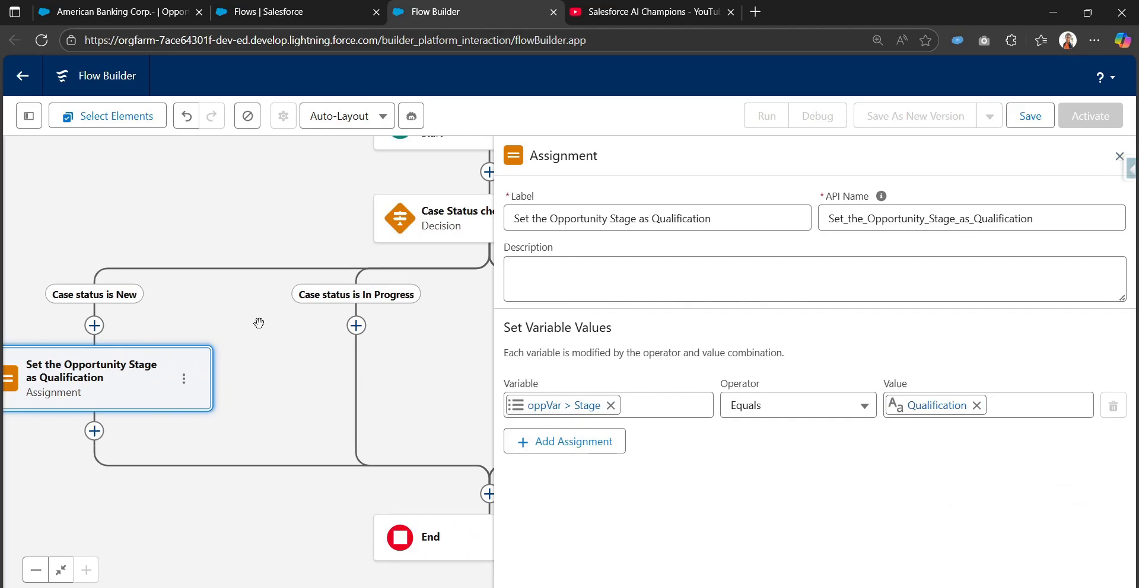
pyautogui.moveTo(258, 323); pyautogui.dragTo(374, 316)
pyautogui.click(302, 371)
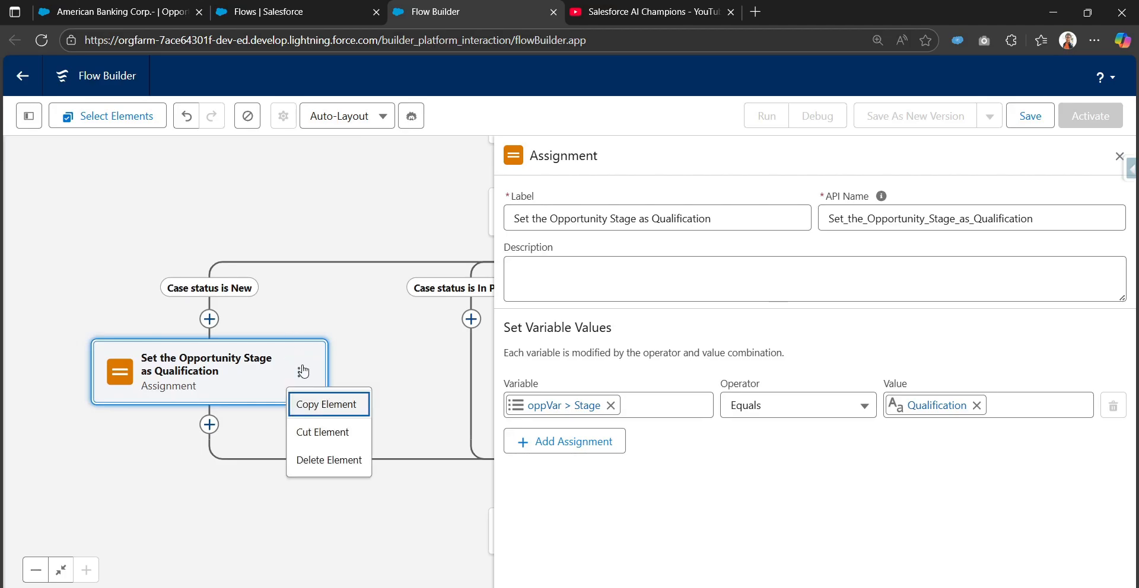
pyautogui.click(344, 405)
pyautogui.moveTo(419, 371); pyautogui.dragTo(350, 326)
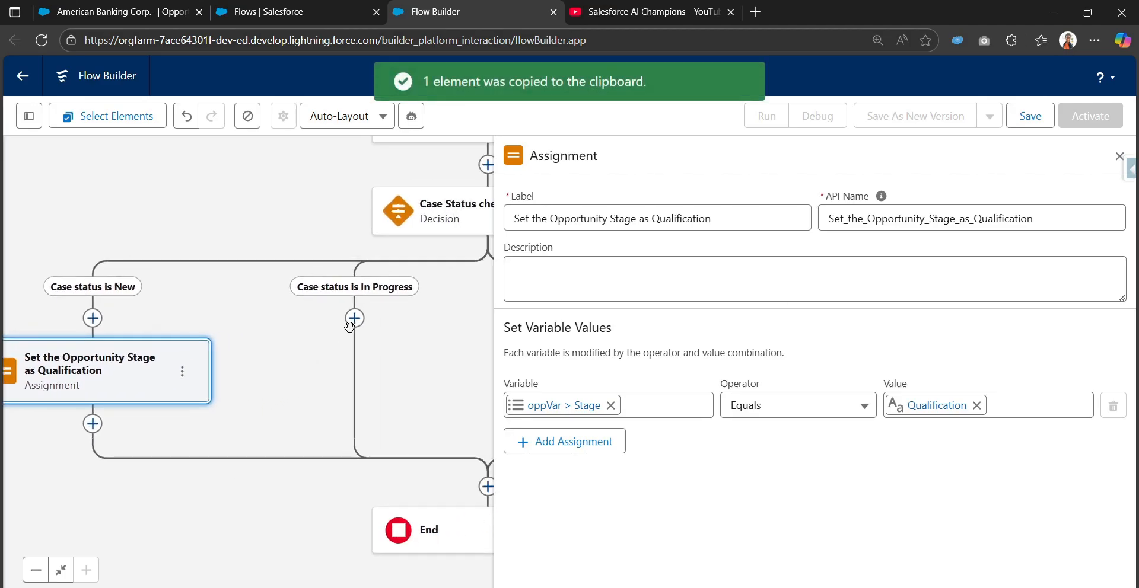
pyautogui.click(350, 324)
pyautogui.click(323, 441)
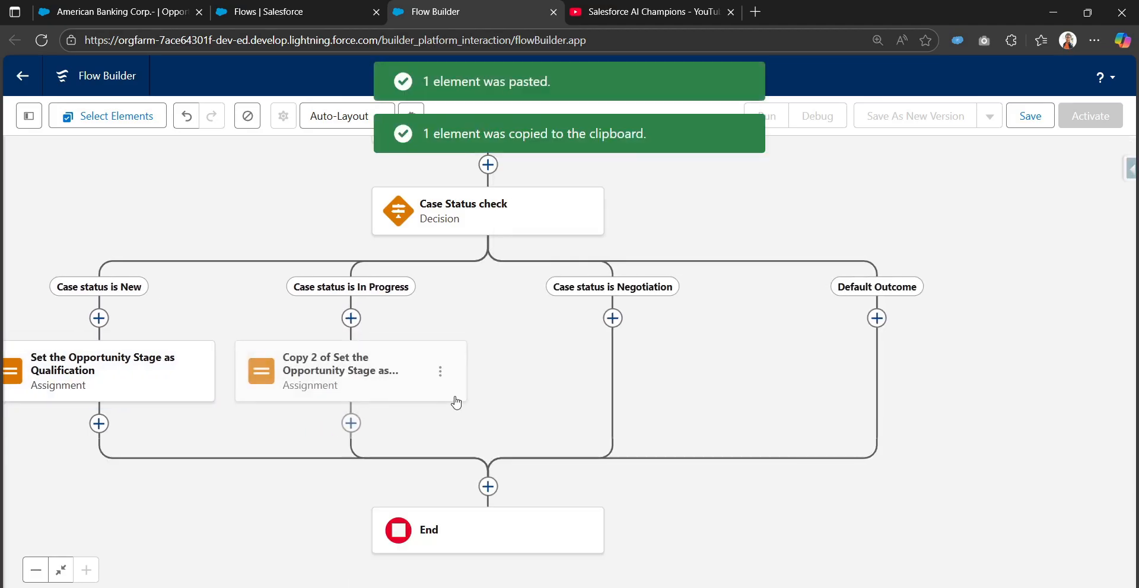
pyautogui.click(564, 311)
pyautogui.click(562, 423)
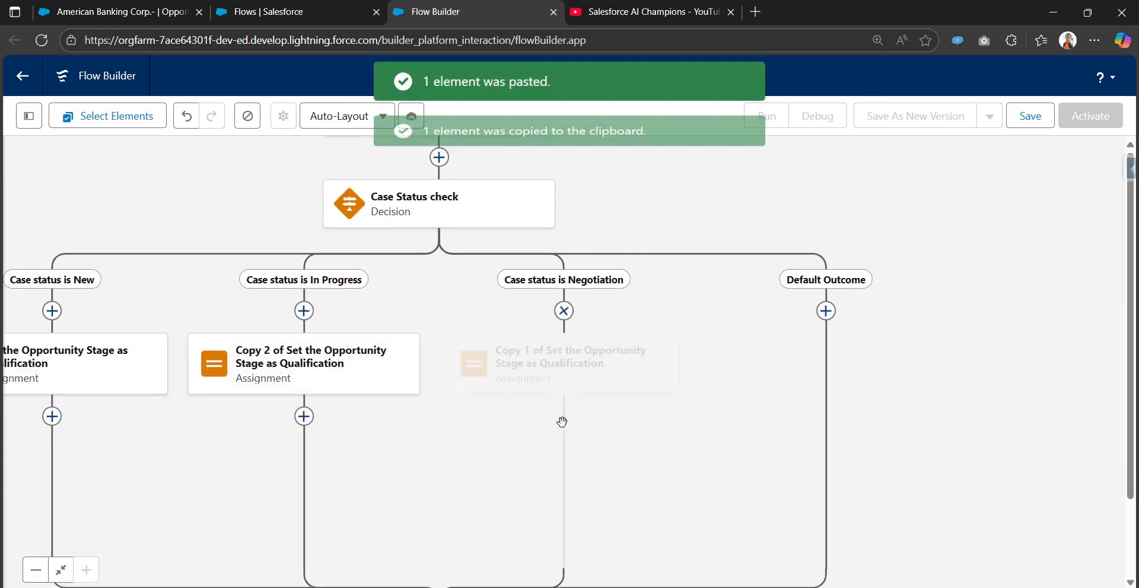
# Relabel the In Progress branch's assignment copy Set the Opportunity Stage Value Proposition, checking the record's stage name, and regenerate its API name.
pyautogui.click(475, 371)
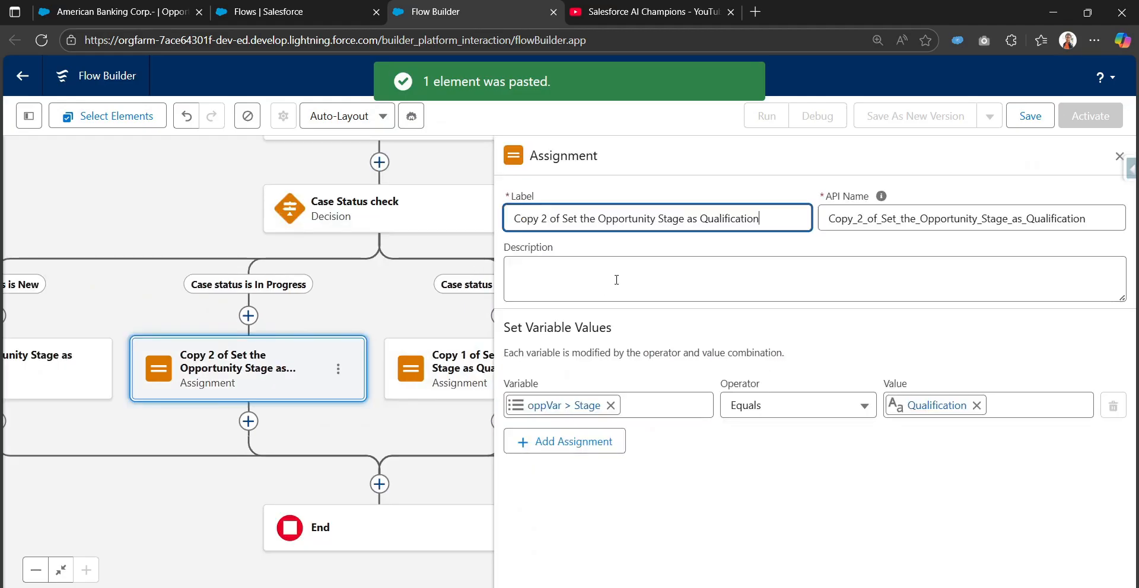
pyautogui.tripleClick(742, 222)
pyautogui.hotkey('ctrl', 'v')
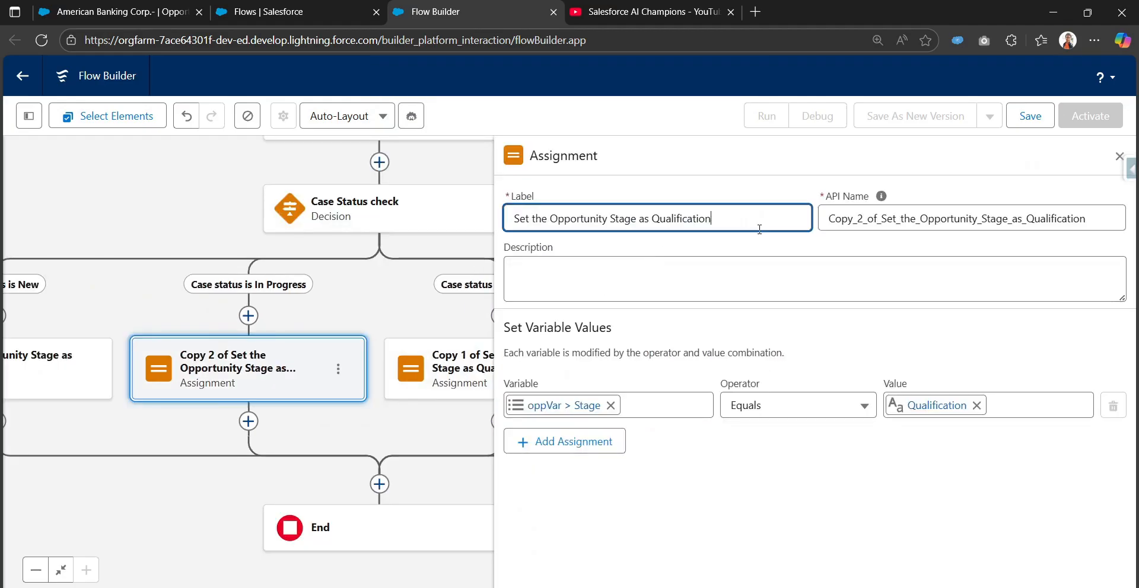
pyautogui.press('BackSpace')
pyautogui.press('BackSpace')
pyautogui.press('BackSpace')
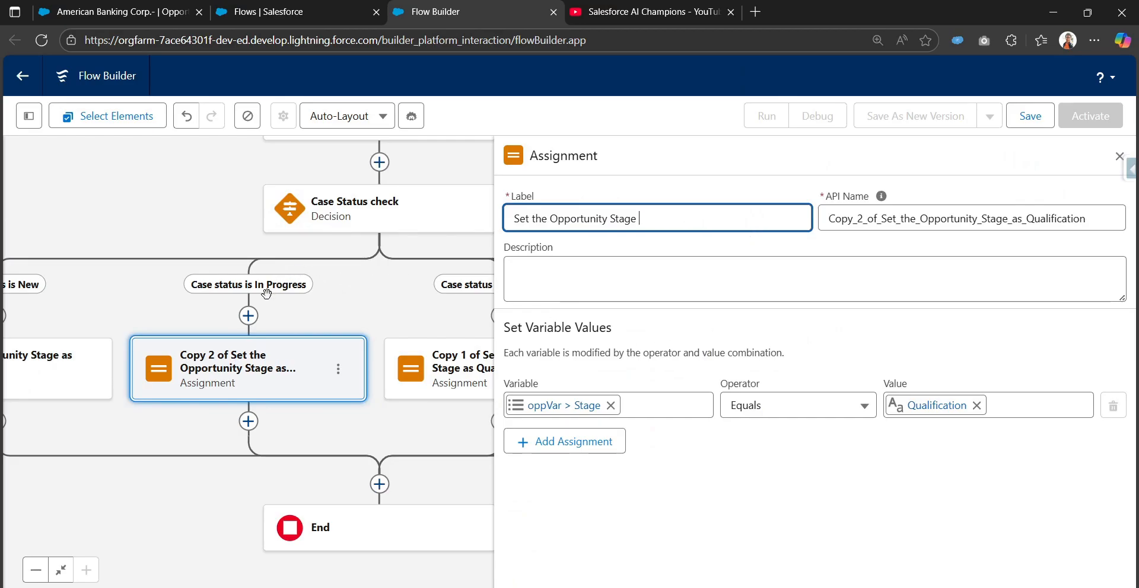
pyautogui.click(178, 12)
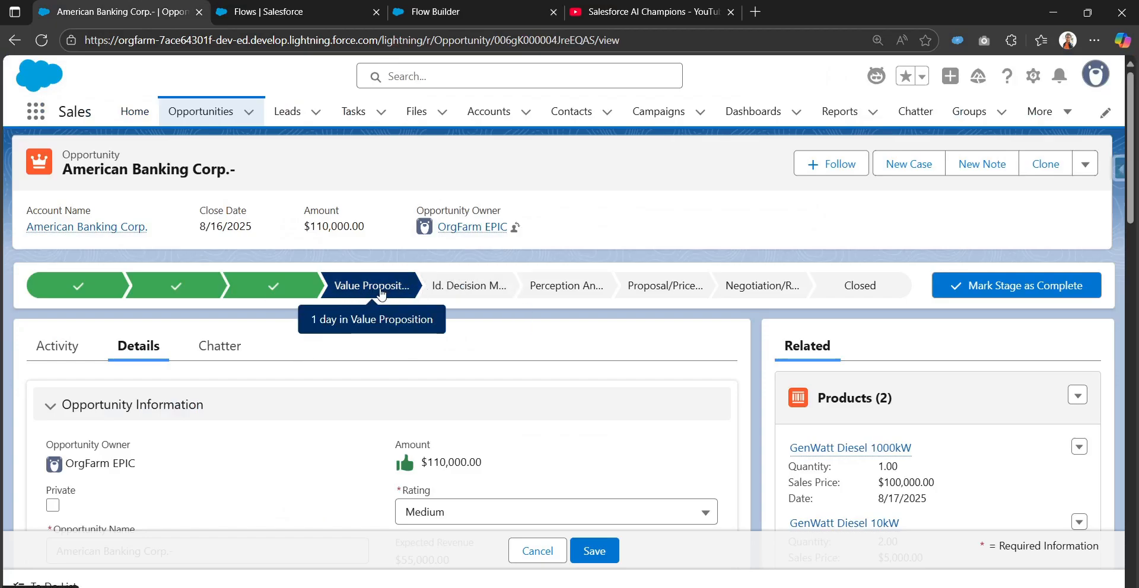
pyautogui.click(451, 12)
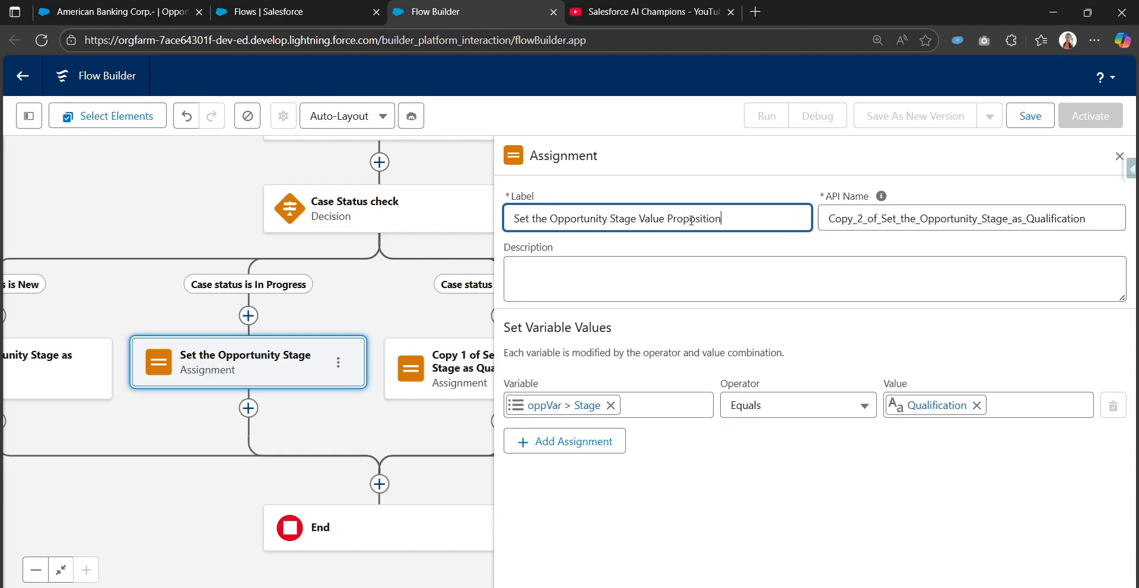
pyautogui.press('Tab')
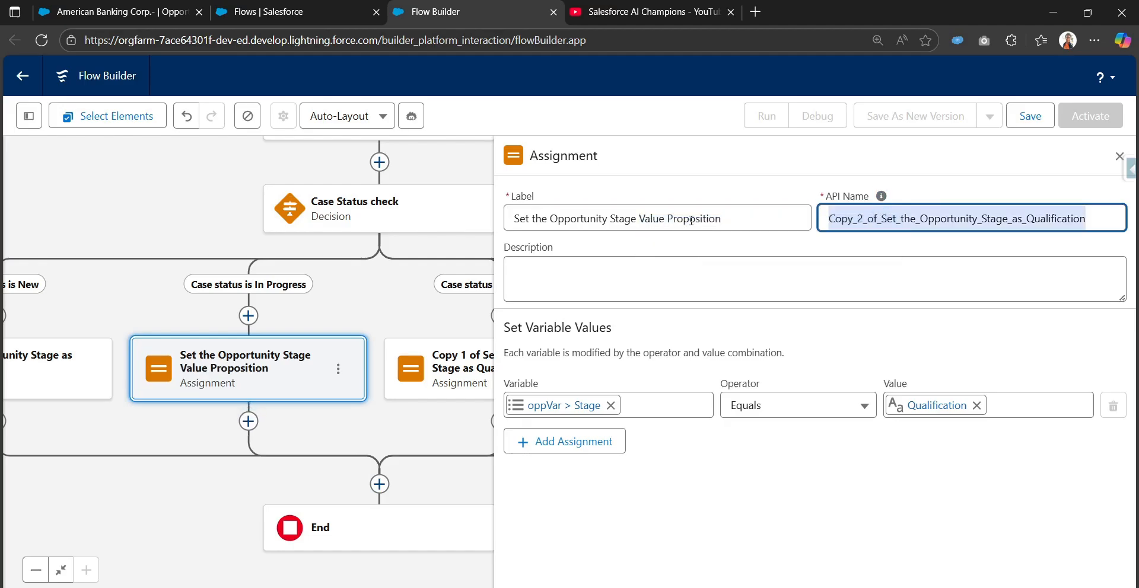
pyautogui.press('BackSpace')
pyautogui.click(723, 211)
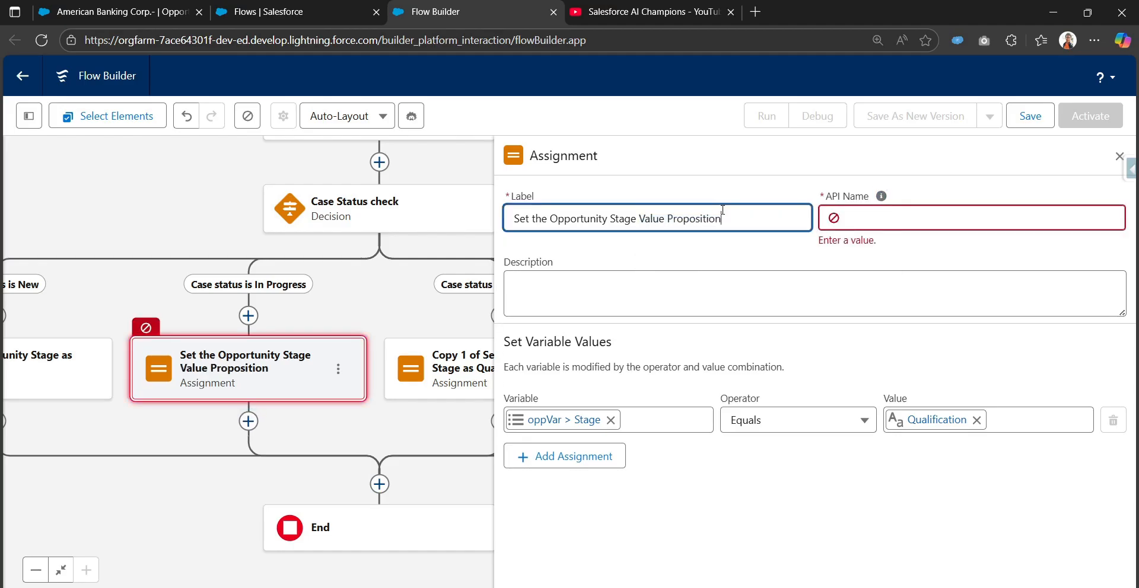
pyautogui.press('Tab')
# Replace the value assigned to oppVar > Stage in the In Progress branch with the picklist value Value Proposition.
pyautogui.click(860, 455)
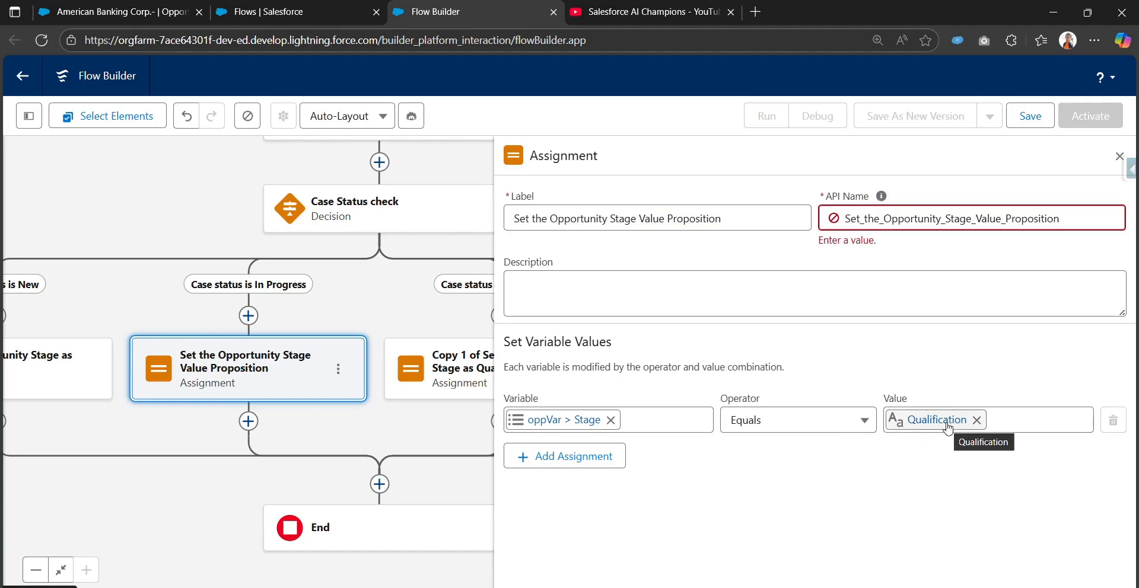
pyautogui.click(929, 428)
pyautogui.press('BackSpace')
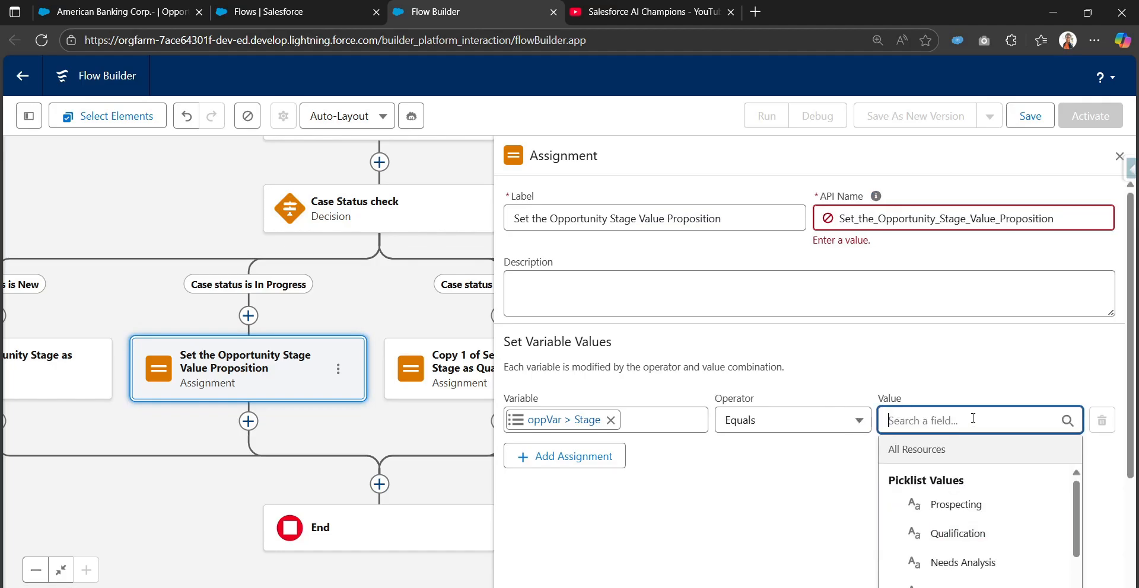
pyautogui.write('Val')
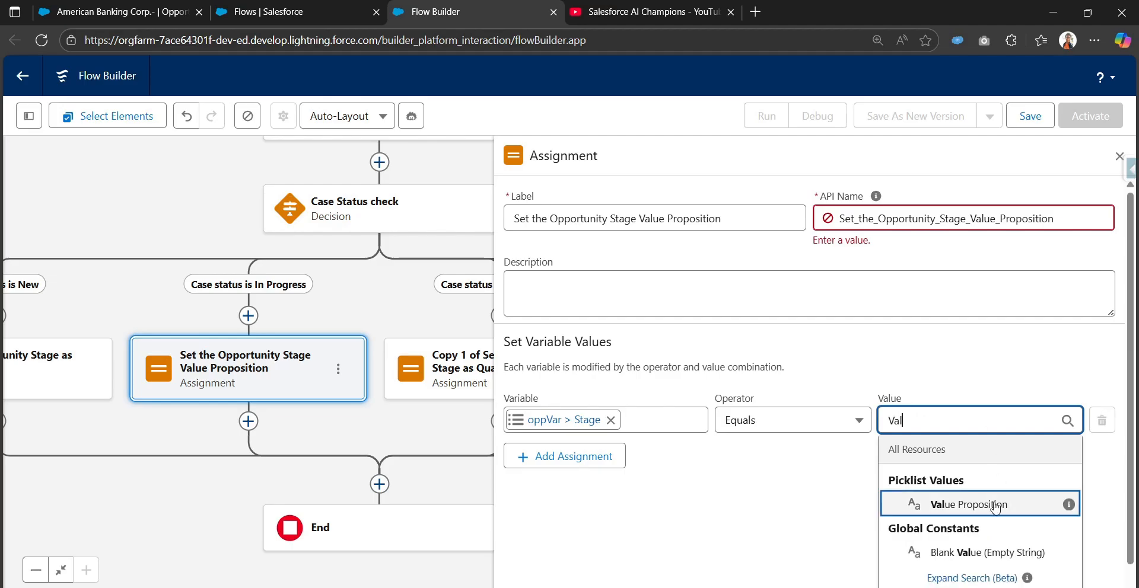
pyautogui.click(964, 504)
# Relabel the Negotiation branch's assignment copy Set the Opportunity Stage as Negotiation and regenerate its API name from the label.
pyautogui.click(452, 356)
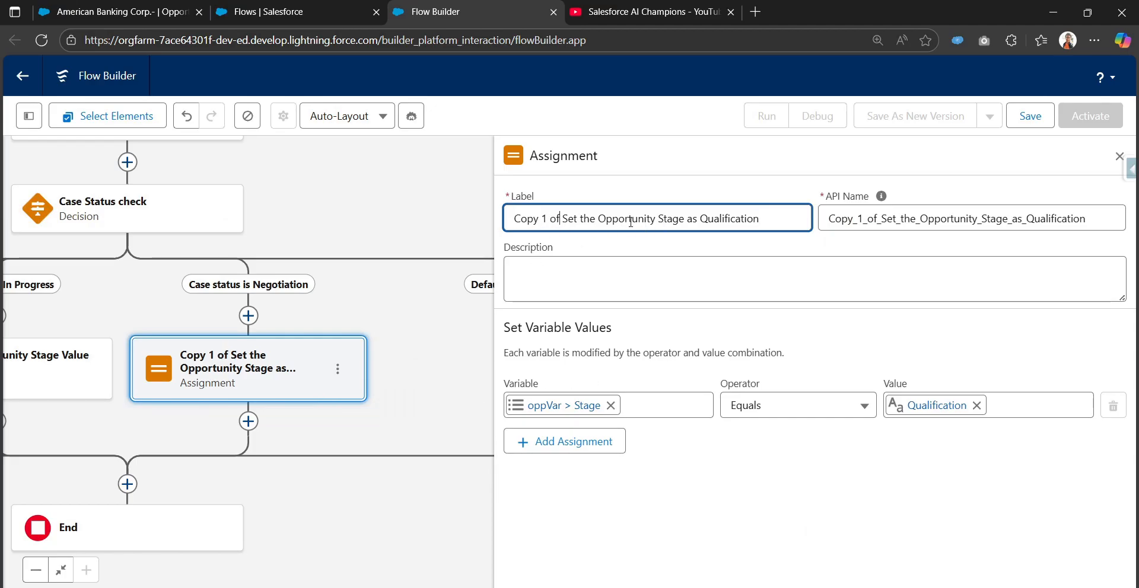
pyautogui.press('BackSpace')
pyautogui.press('BackSpace')
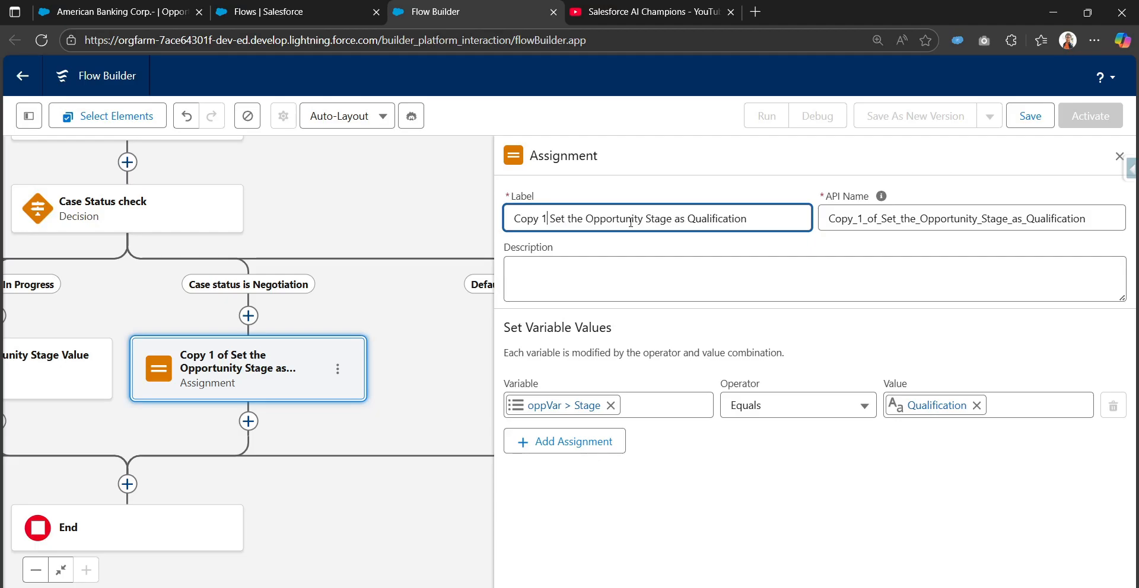
pyautogui.press('BackSpace')
pyautogui.press('BackSpace')
pyautogui.press('BackSpace')
pyautogui.press('BackSpace')
pyautogui.press('BackSpace')
pyautogui.press('BackSpace')
pyautogui.press('BackSpace')
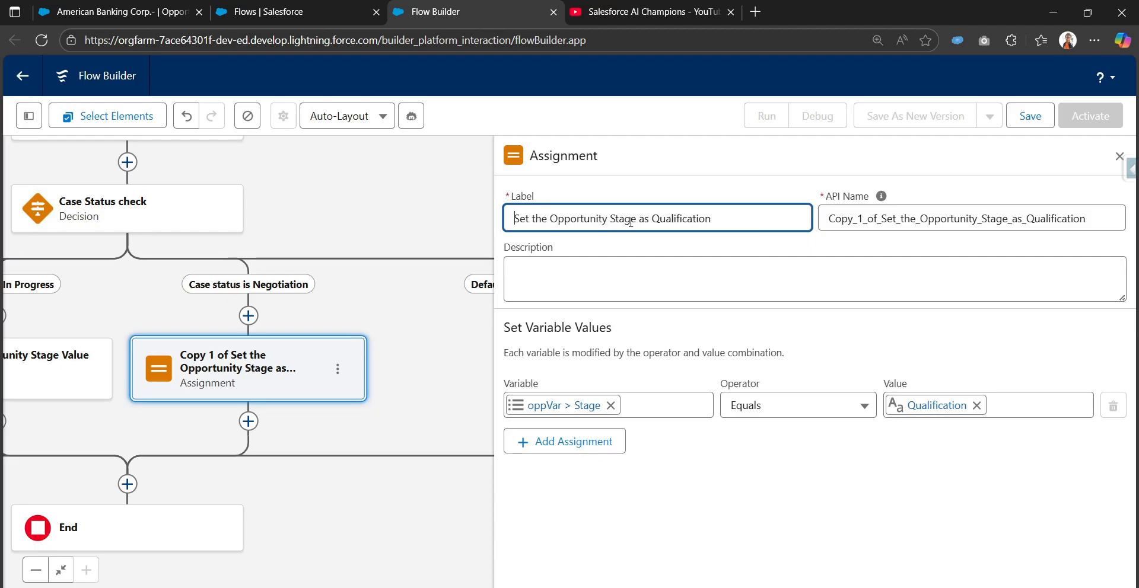
pyautogui.doubleClick(692, 227)
pyautogui.press('BackSpace')
pyautogui.press('Tab')
pyautogui.press('BackSpace')
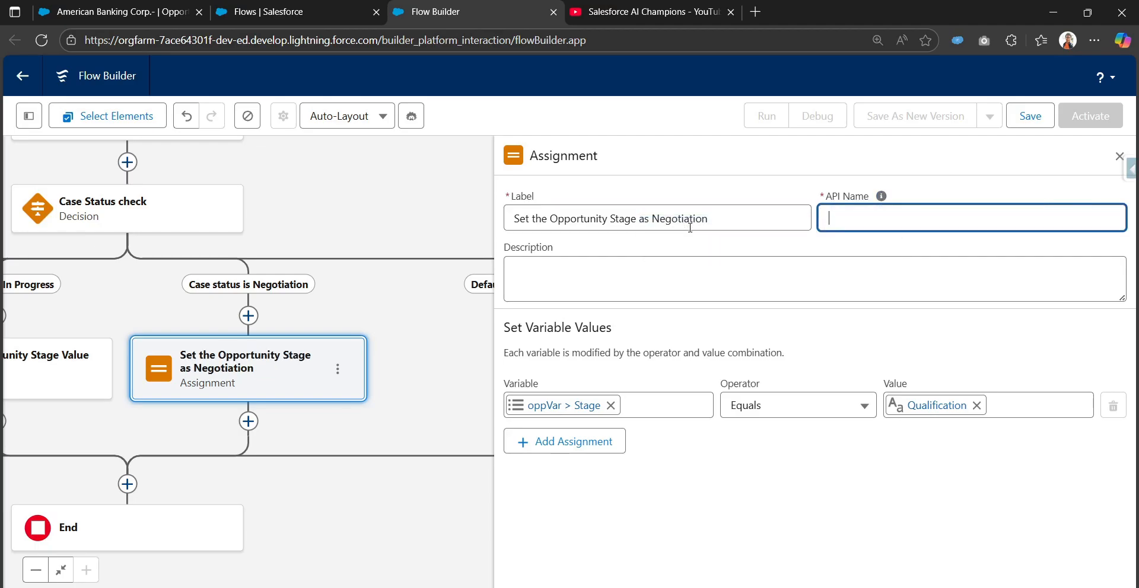
pyautogui.click(690, 227)
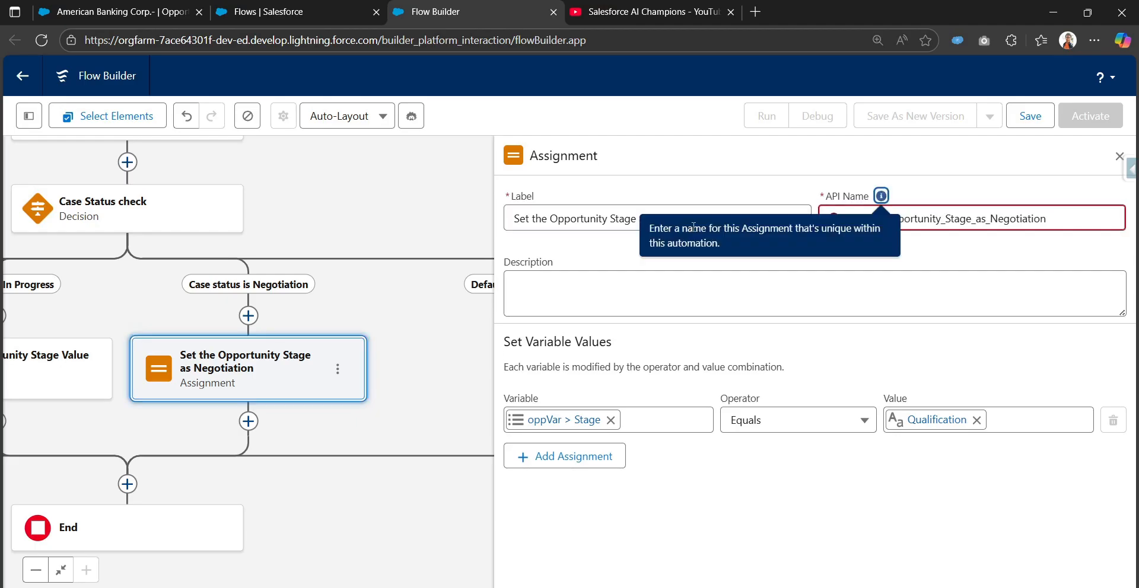
# Replace the value assigned to oppVar > Stage in the Negotiation branch with the picklist value Negotiation/Review.
pyautogui.click(977, 421)
pyautogui.write('Neu')
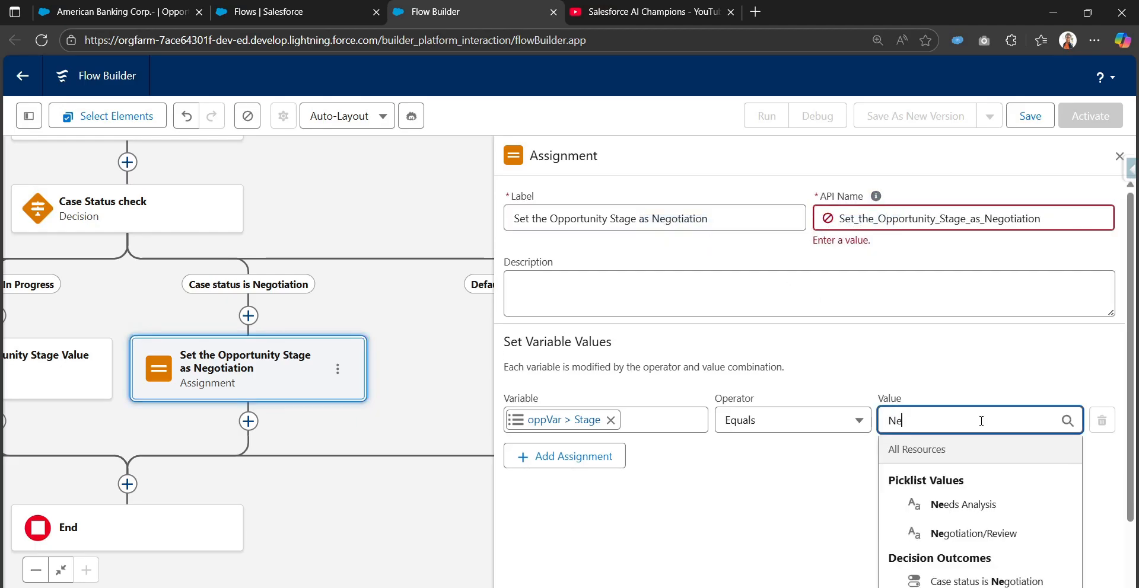
pyautogui.press('BackSpace')
pyautogui.write('gp')
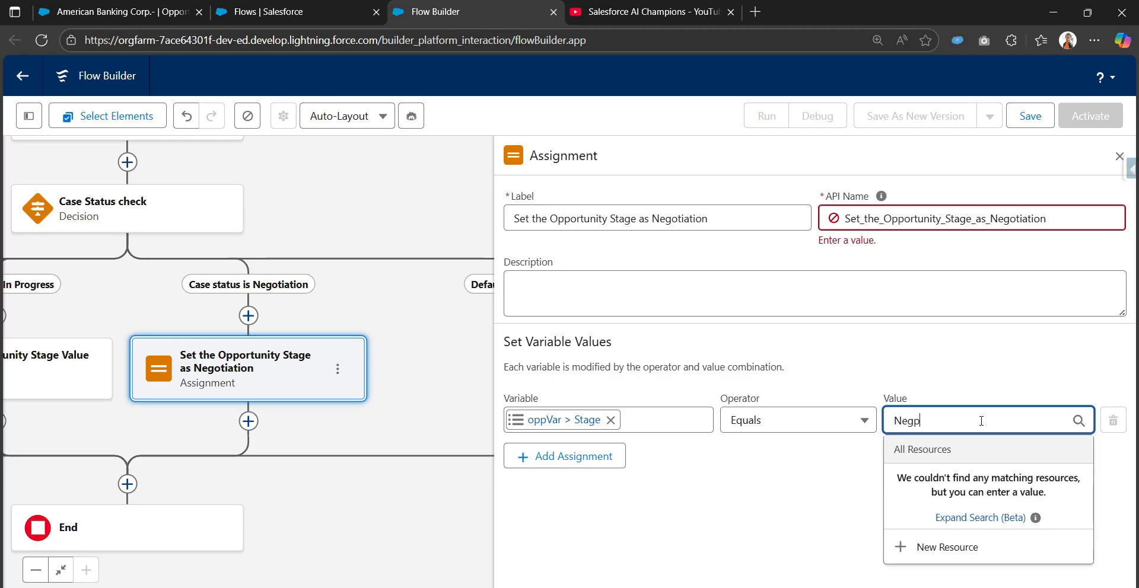
pyautogui.press('BackSpace')
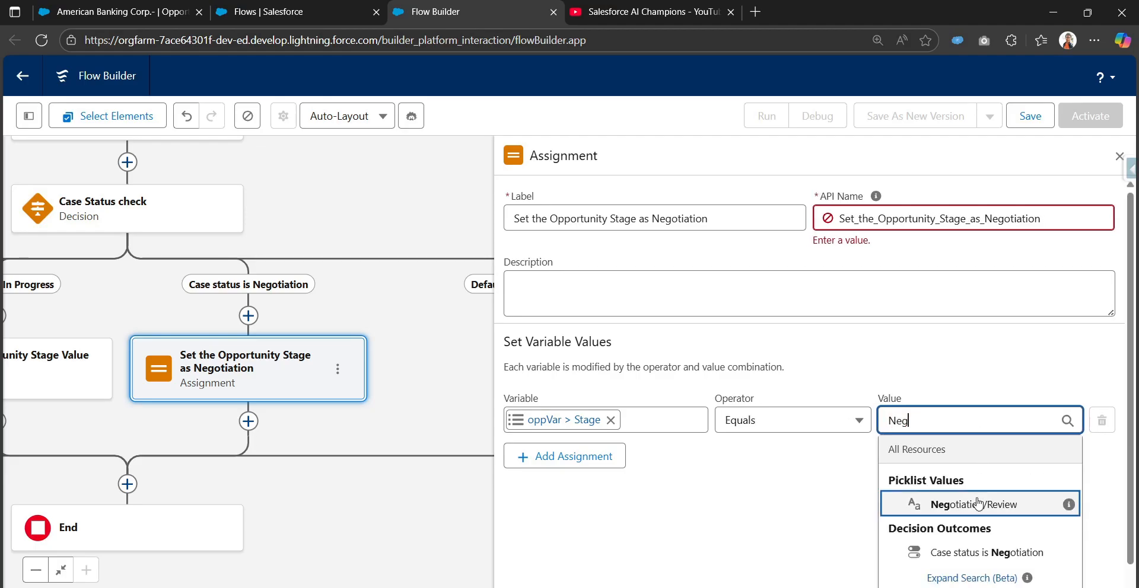
pyautogui.click(978, 504)
pyautogui.click(720, 484)
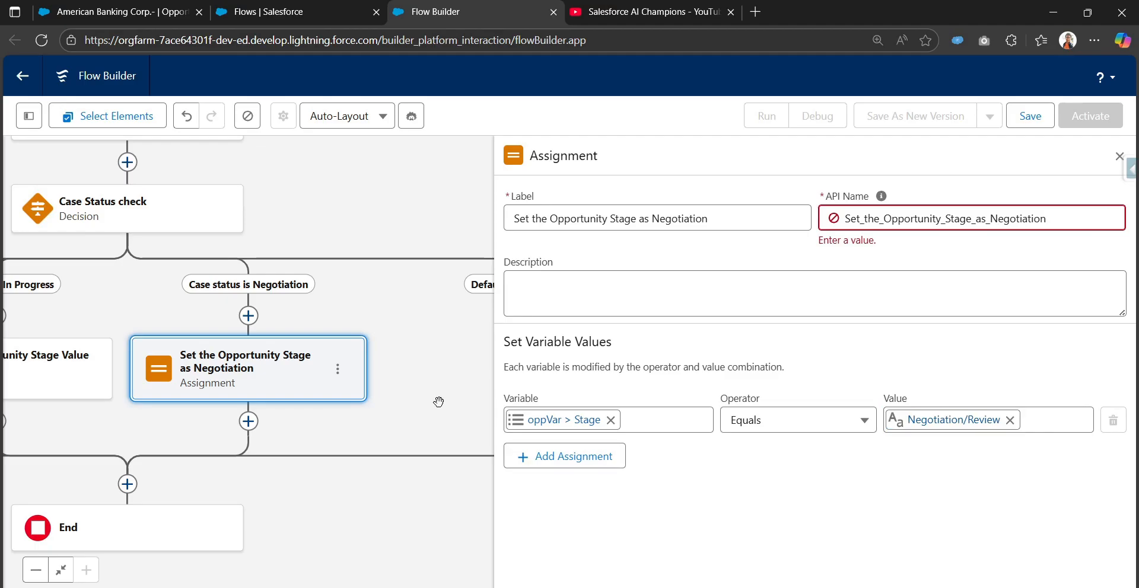
# Save the flow with the label Update Opp stage based on the case status and close the assignment's properties.
pyautogui.moveTo(439, 403); pyautogui.dragTo(561, 270)
pyautogui.moveTo(369, 347); pyautogui.dragTo(376, 348)
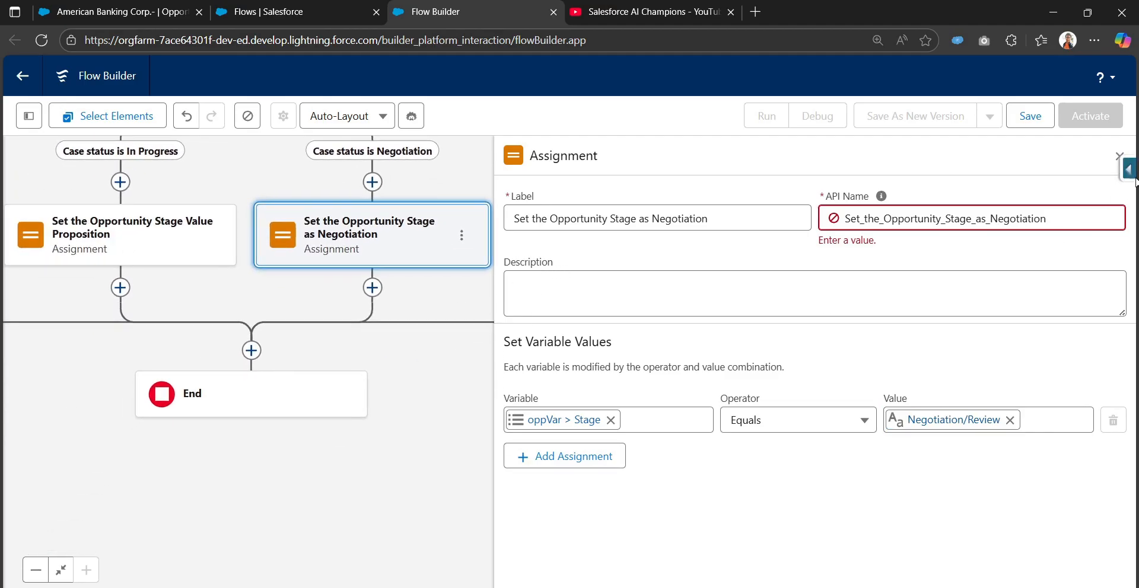
pyautogui.click(1030, 116)
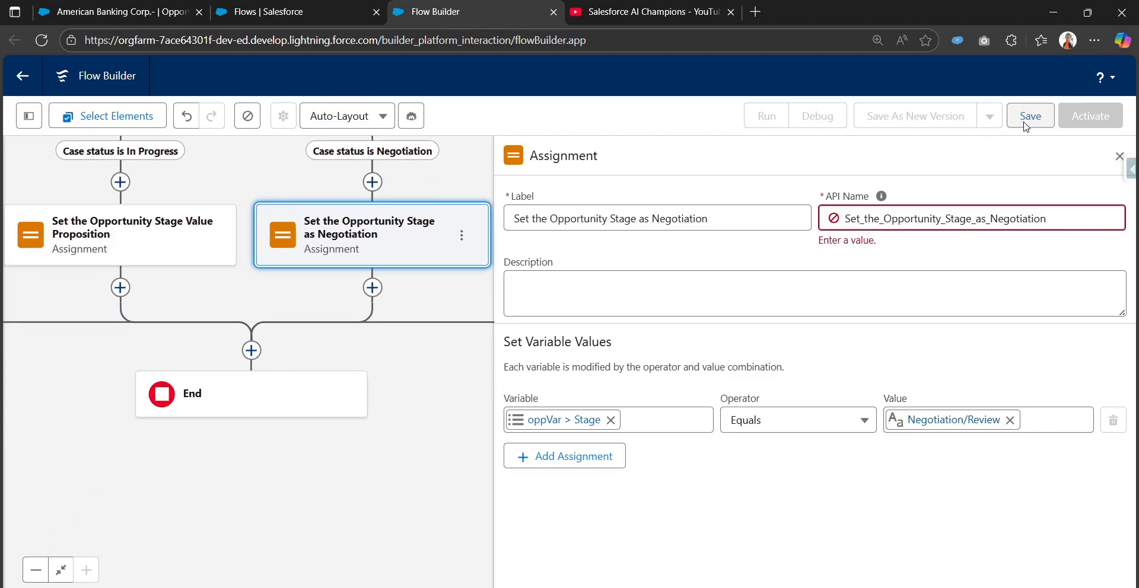
pyautogui.click(411, 270)
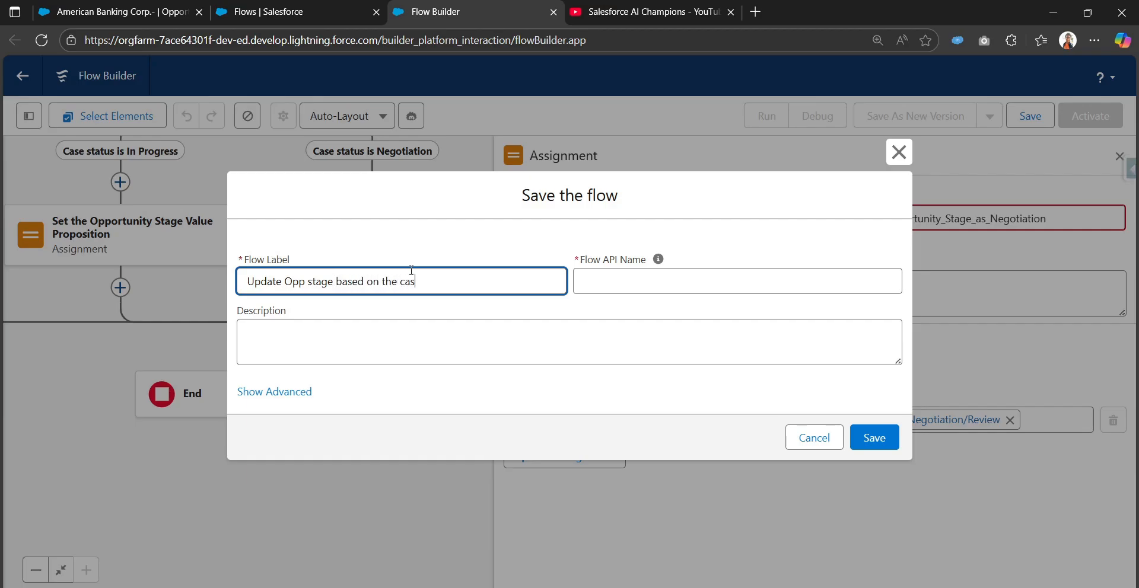
pyautogui.click(658, 259)
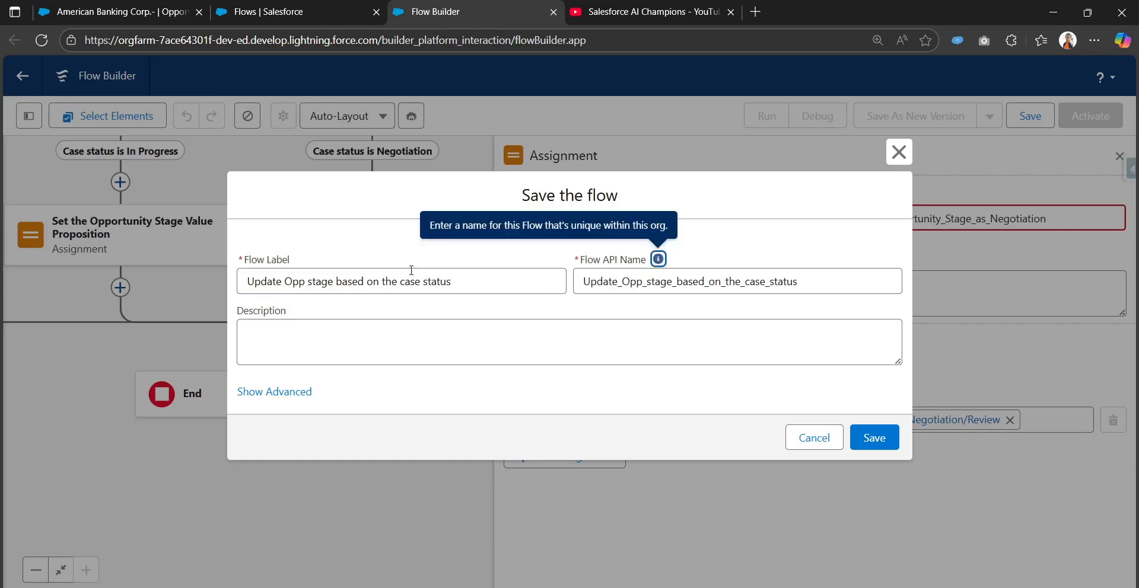
pyautogui.click(888, 433)
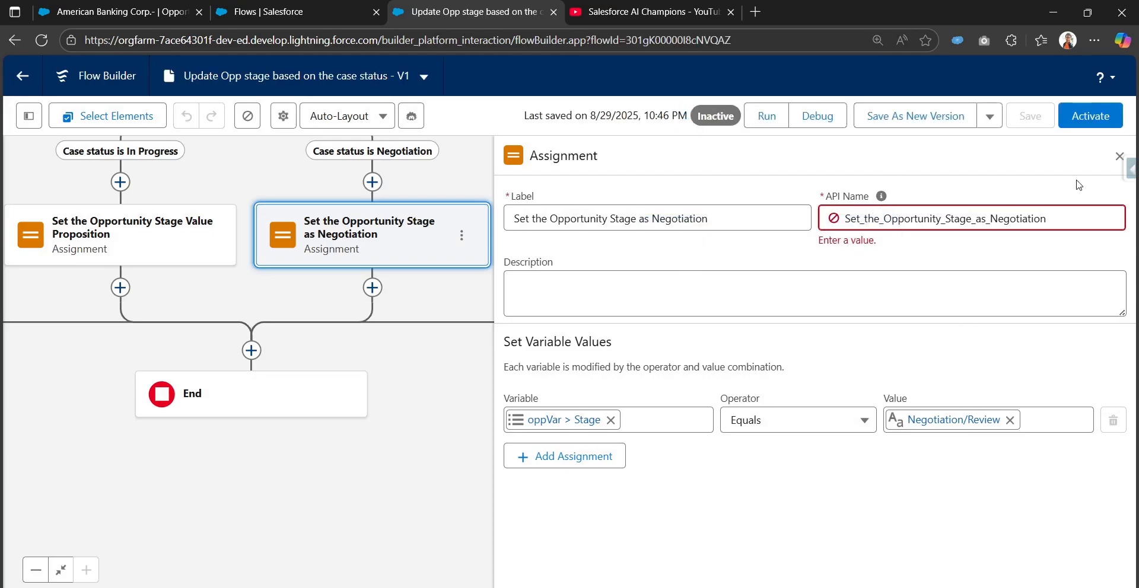
pyautogui.click(1119, 156)
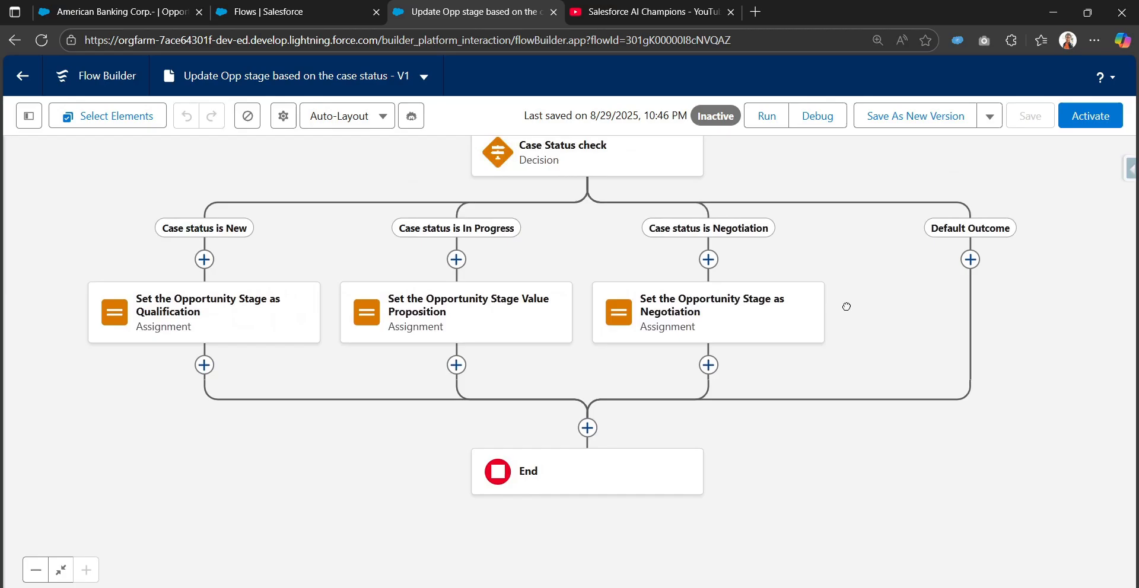
# Add an Update Records element before End, at the point where all Case Status check branches merge.
pyautogui.moveTo(846, 307); pyautogui.dragTo(887, 269)
pyautogui.moveTo(650, 278); pyautogui.dragTo(637, 393)
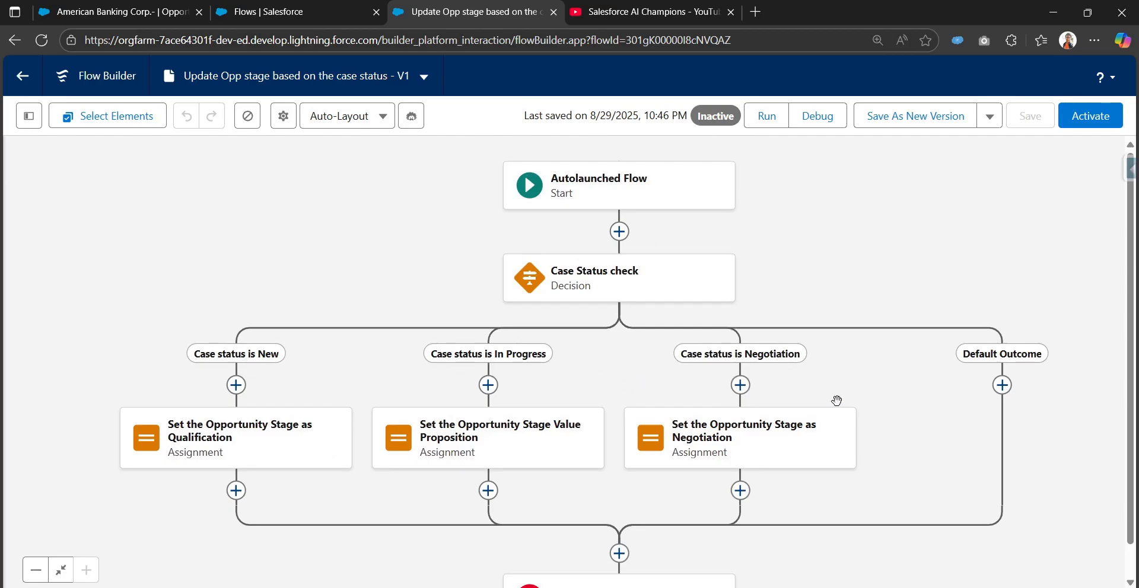
pyautogui.moveTo(836, 401); pyautogui.dragTo(860, 266)
pyautogui.moveTo(945, 303); pyautogui.dragTo(898, 323)
pyautogui.scroll(-1, 897, 323)
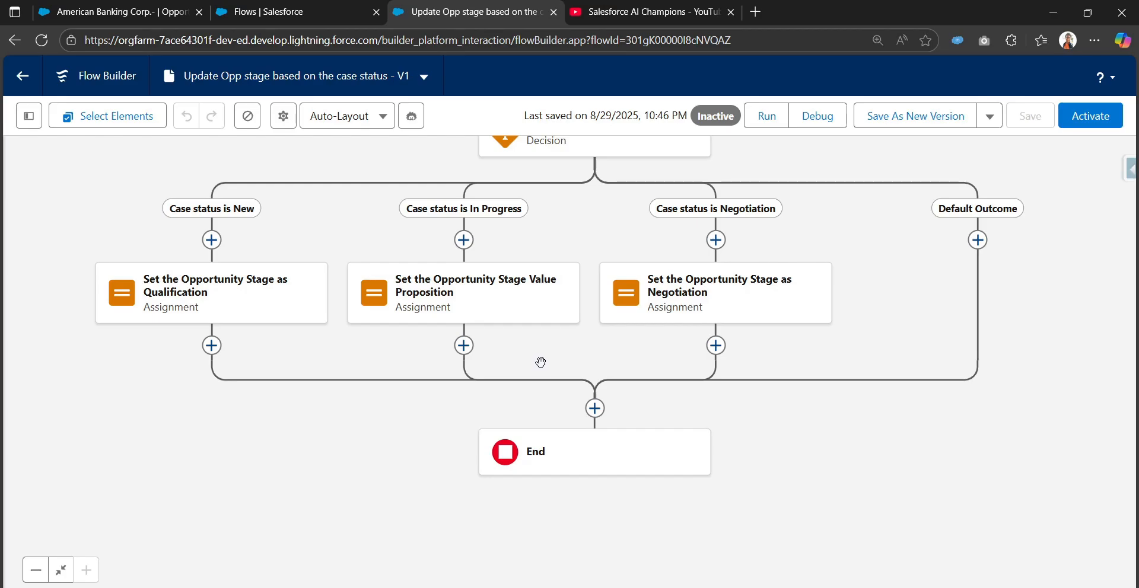
pyautogui.moveTo(611, 347)
pyautogui.mouseDown()
pyautogui.moveTo(623, 400)
pyautogui.moveTo(631, 346)
pyautogui.mouseUp()
pyautogui.click(615, 407)
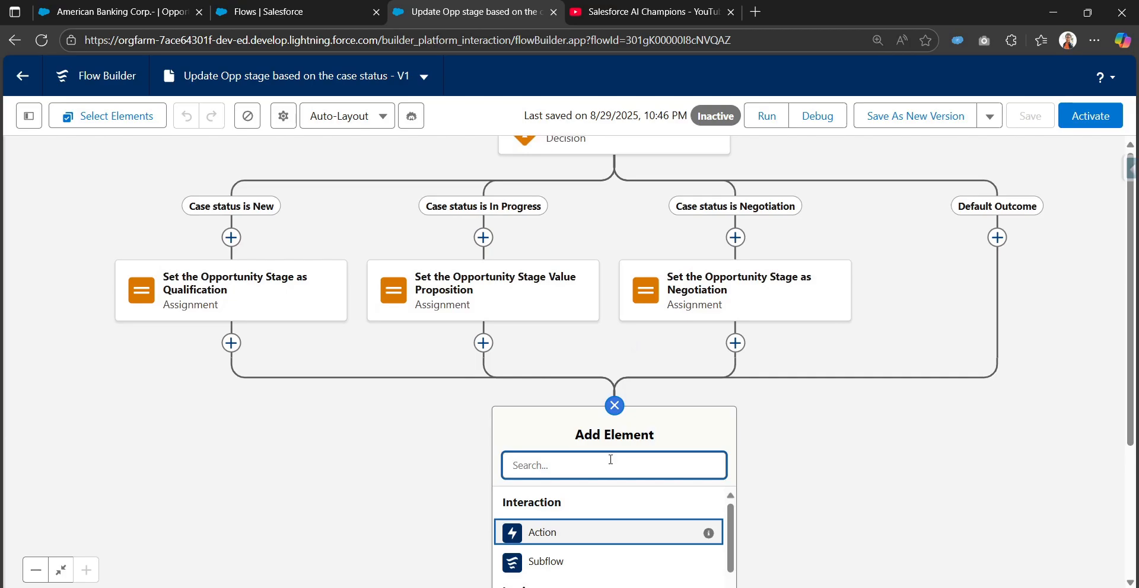
pyautogui.write('upda')
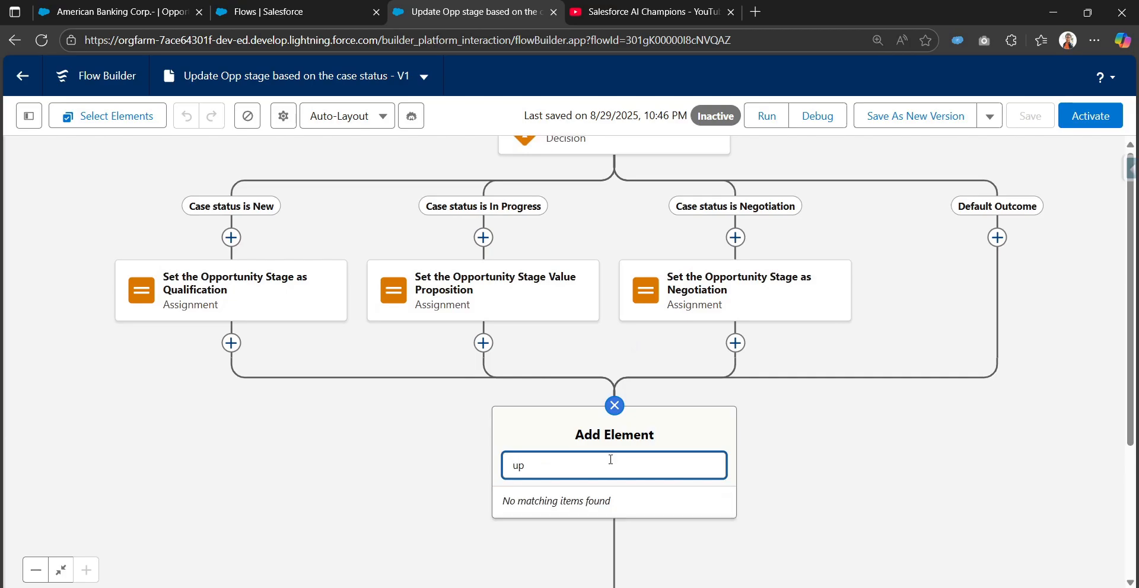
pyautogui.press('BackSpace')
pyautogui.write('da')
pyautogui.click(600, 501)
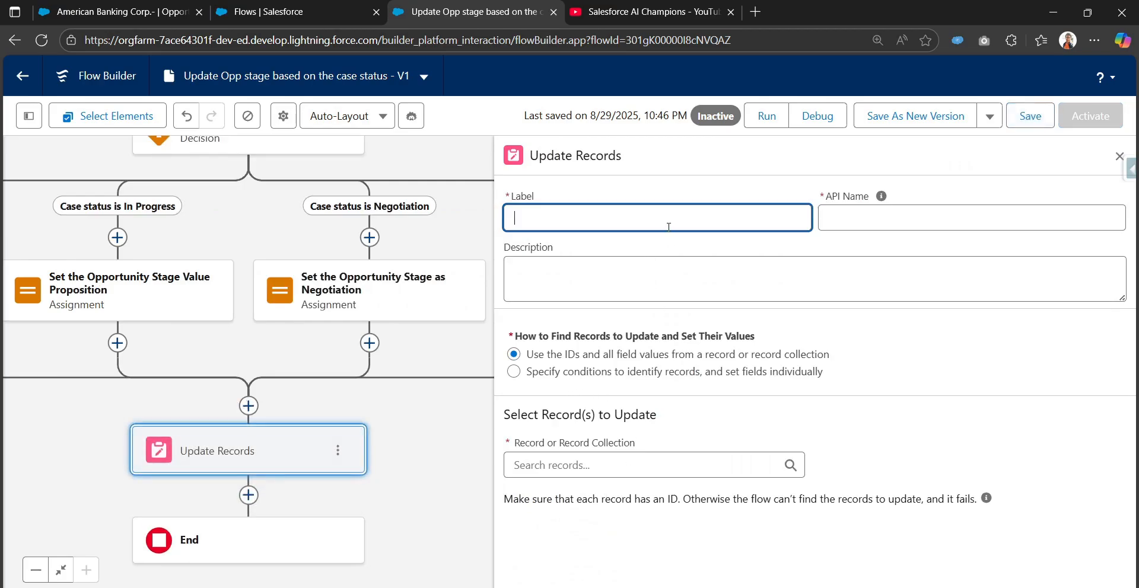
# Label the Update Records element Update the opp stage with oppVar as its record to update, and save the flow.
pyautogui.write('Update the opp stage')
pyautogui.click(881, 196)
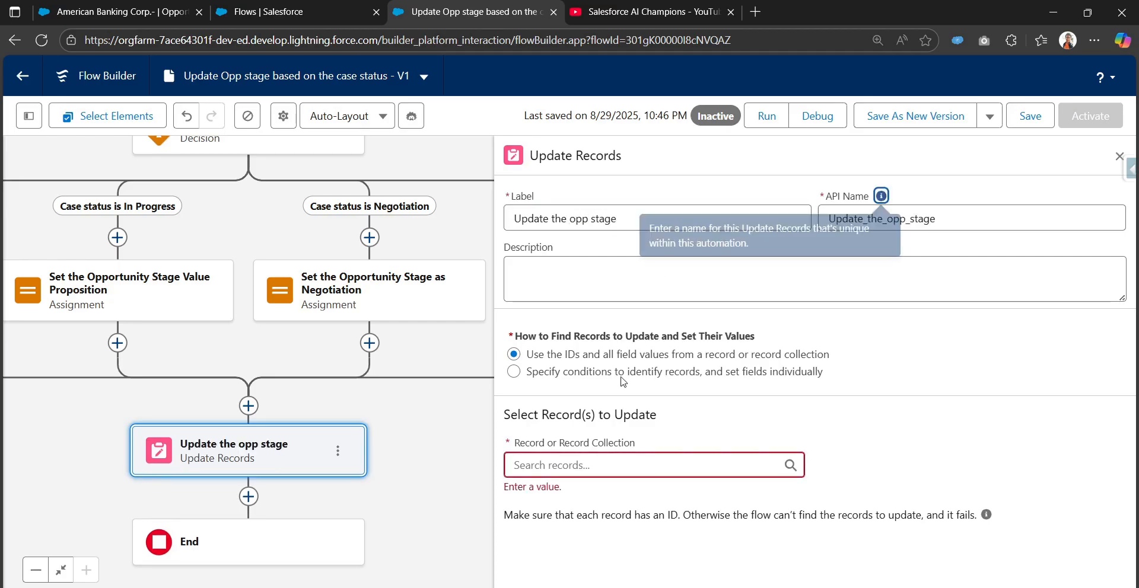
pyautogui.click(653, 466)
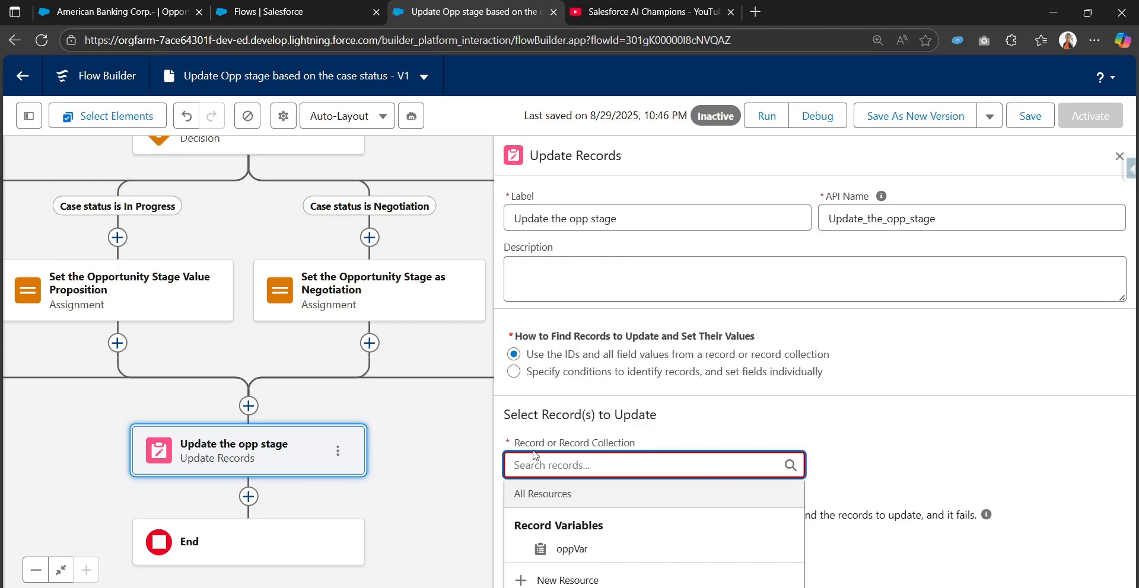
pyautogui.click(612, 549)
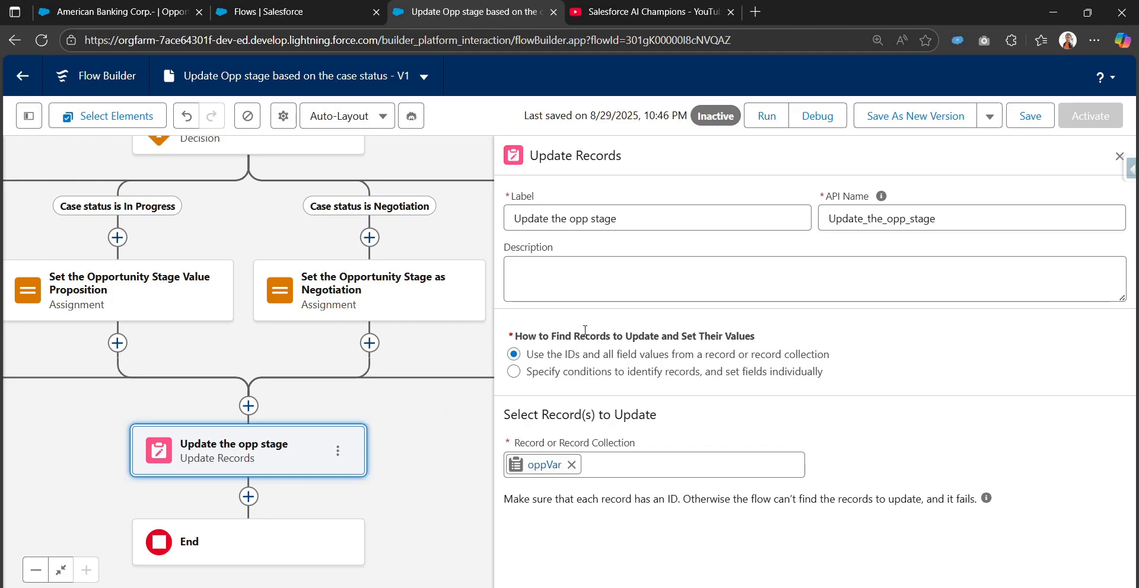
pyautogui.click(1024, 115)
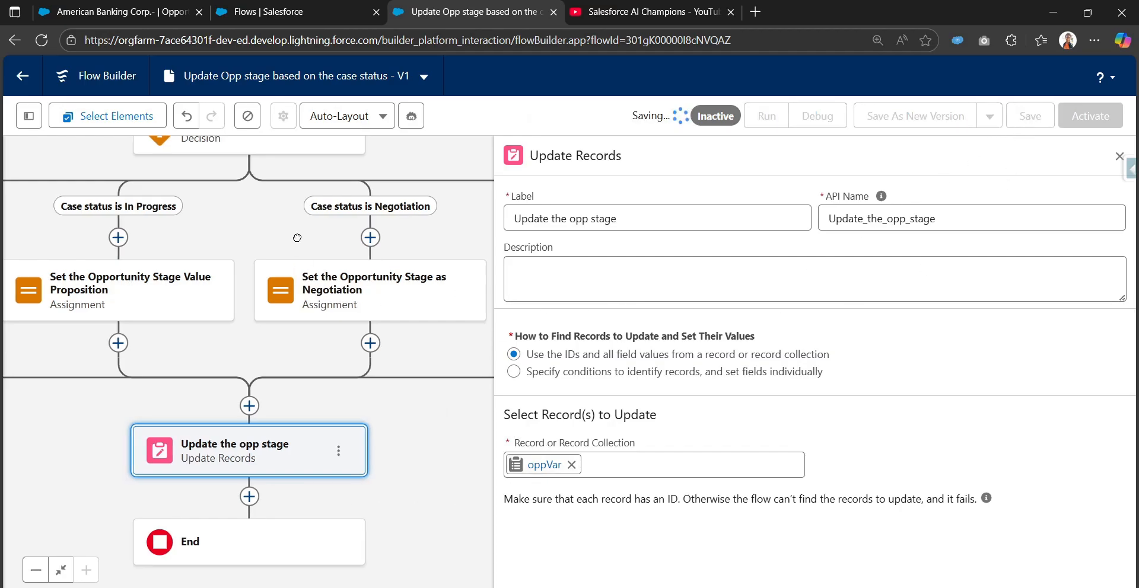
# Run a debug of the flow with the opportunity American Banking Corp.- as the oppVar input.
pyautogui.moveTo(297, 238); pyautogui.dragTo(467, 310)
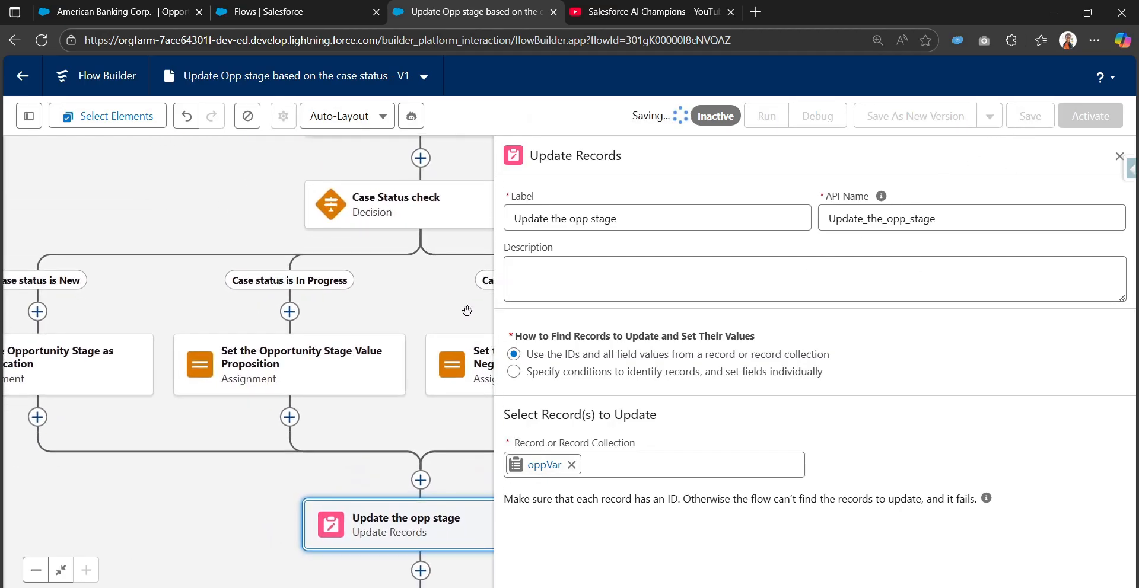
pyautogui.click(44, 573)
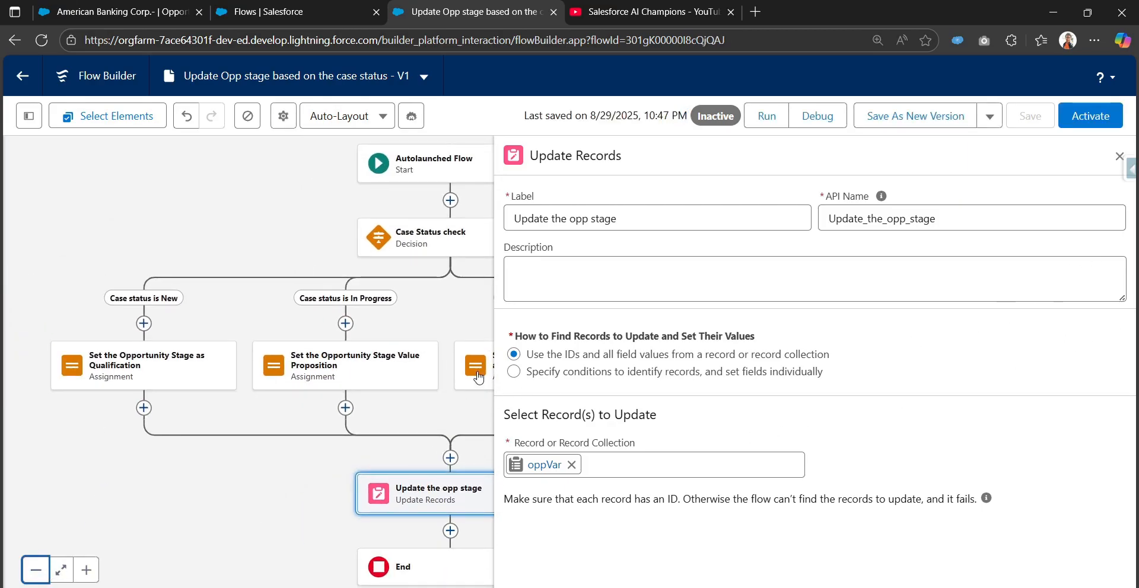
pyautogui.click(112, 12)
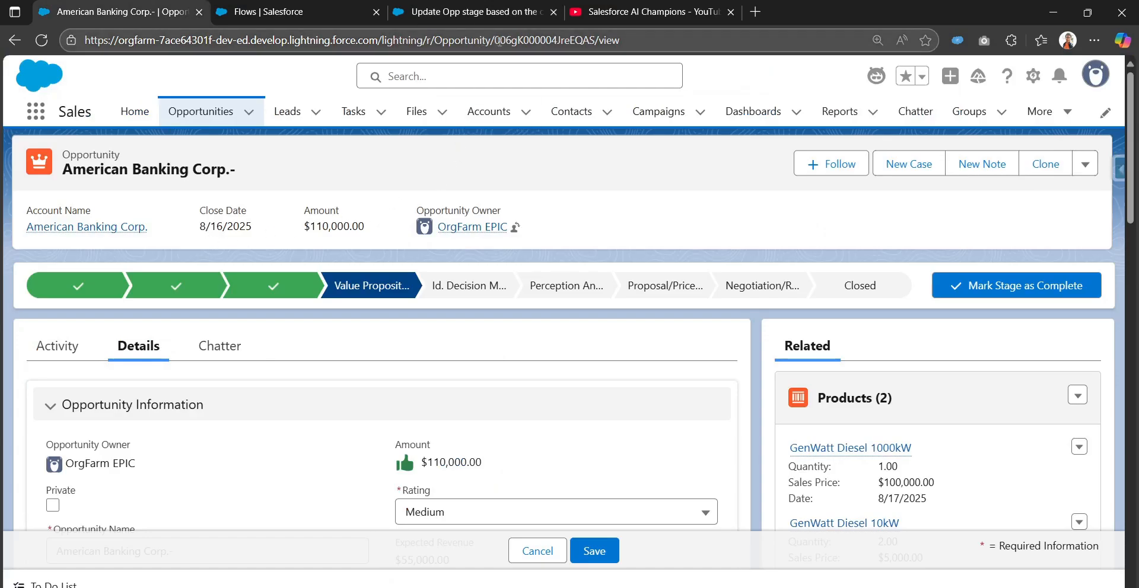
pyautogui.click(475, 12)
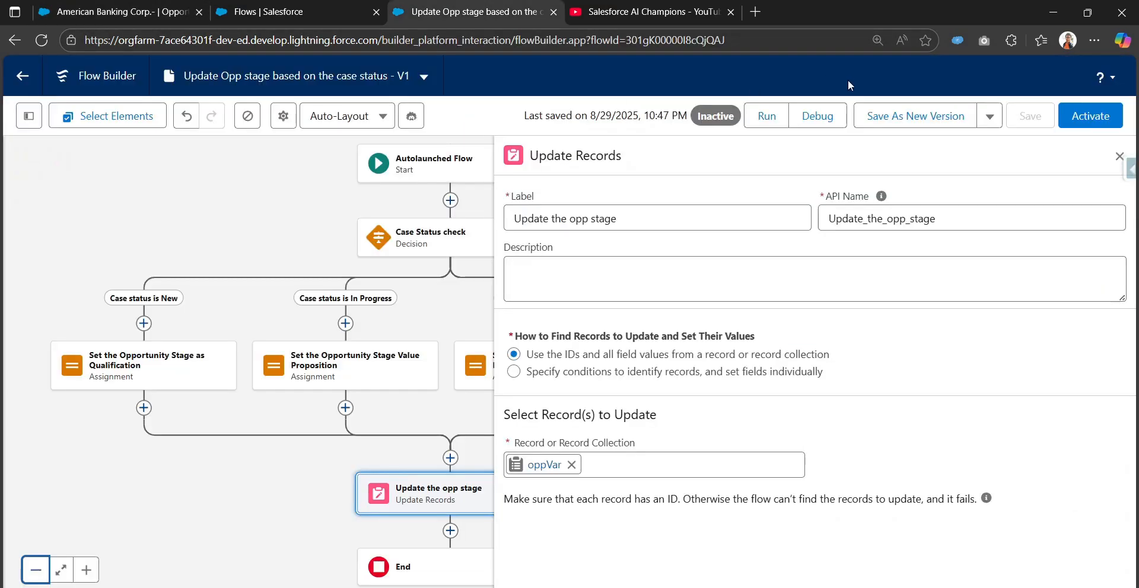
pyautogui.click(837, 117)
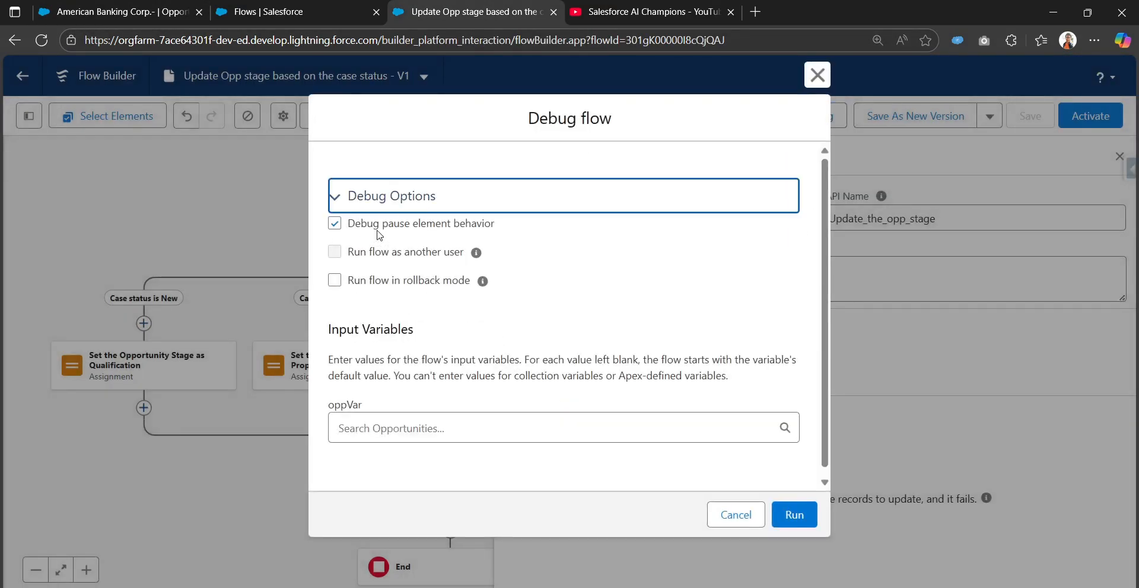
pyautogui.click(401, 427)
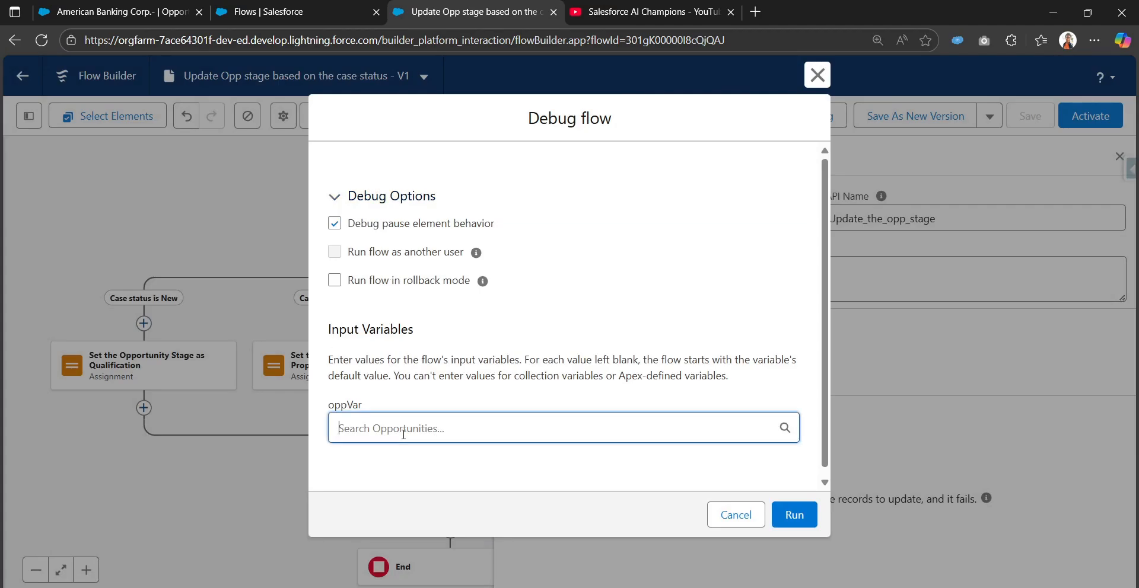
pyautogui.scroll(-2, 406, 436)
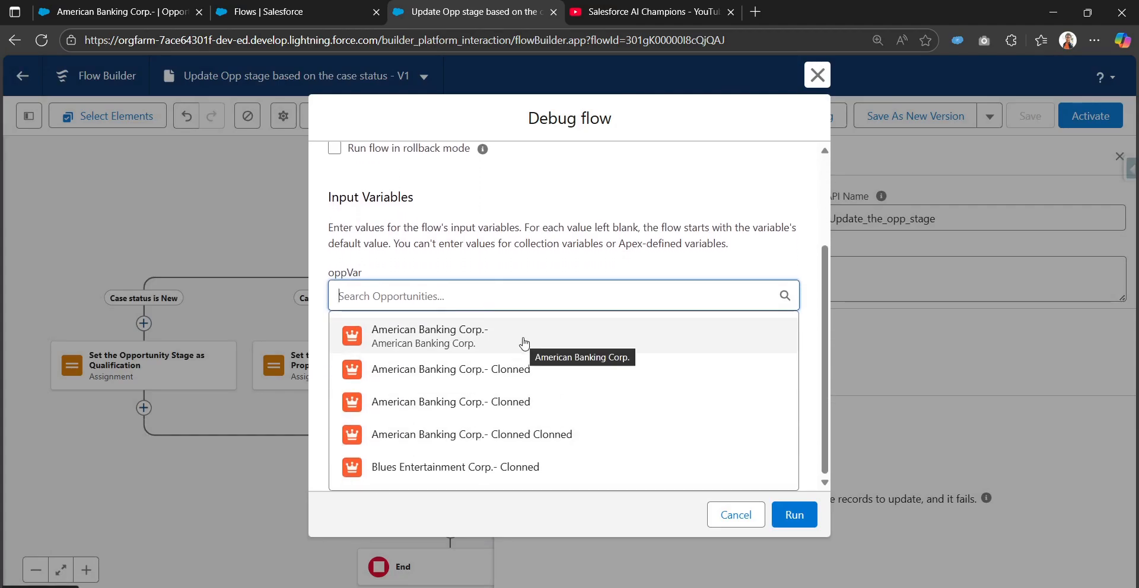
pyautogui.click(524, 338)
pyautogui.click(805, 518)
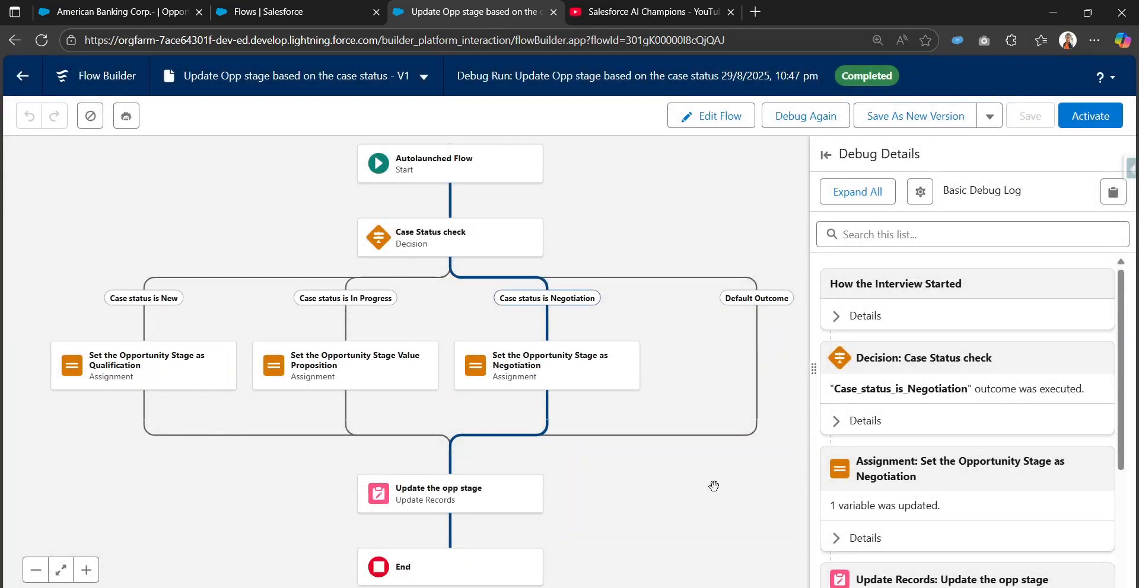
# Cancel the open edit on the American Banking Corp.- opportunity and check its Case Status and Stage.
pyautogui.click(125, 9)
pyautogui.scroll(-4, 418, 534)
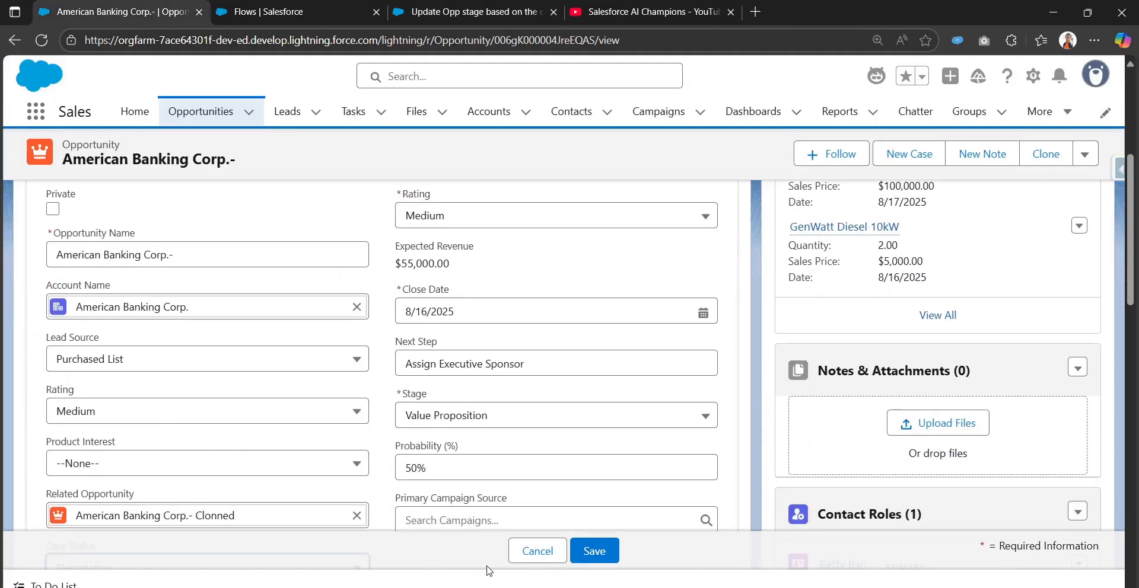
pyautogui.scroll(-5, 418, 534)
pyautogui.scroll(3, 224, 461)
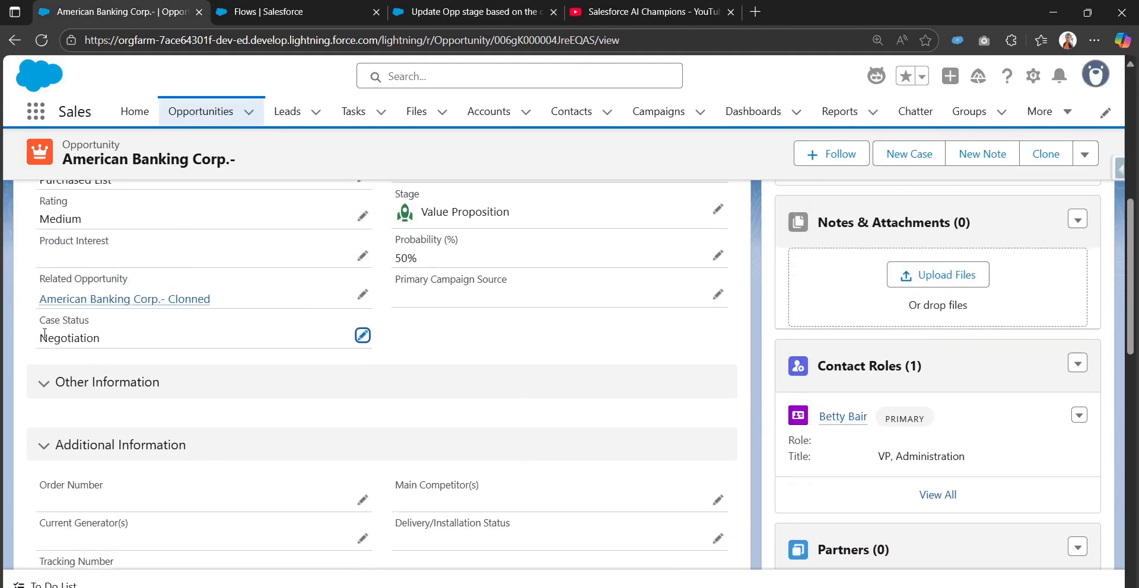
pyautogui.scroll(6, 153, 353)
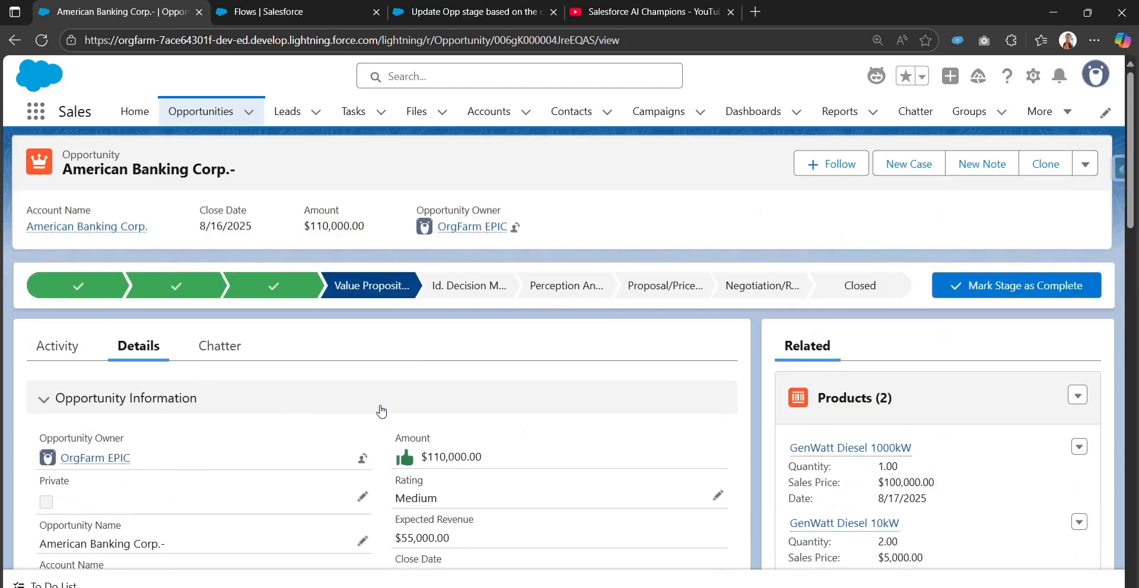
# Return to the flow's debug run and review the details of the Update the opp stage and Set the Opportunity Stage as Negotiation elements.
pyautogui.click(427, 9)
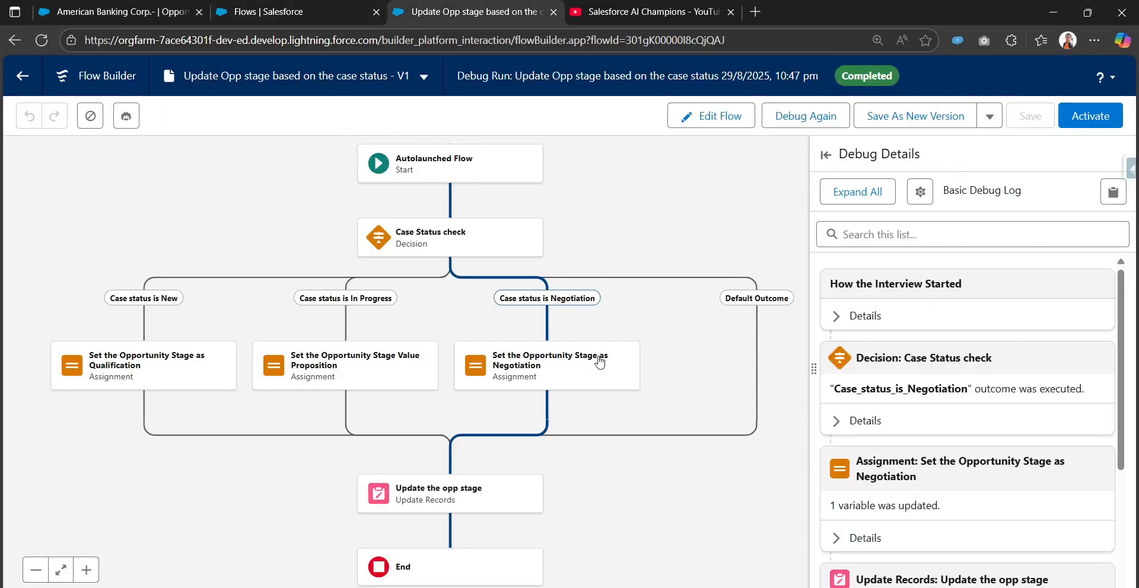
pyautogui.scroll(-3, 948, 555)
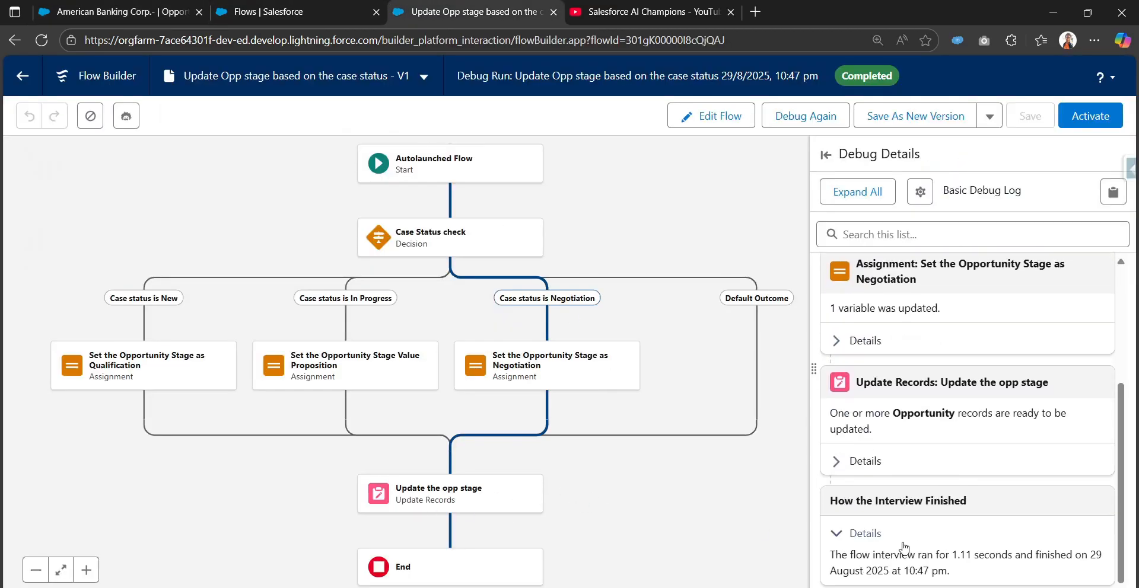
pyautogui.click(865, 461)
pyautogui.scroll(-2, 905, 507)
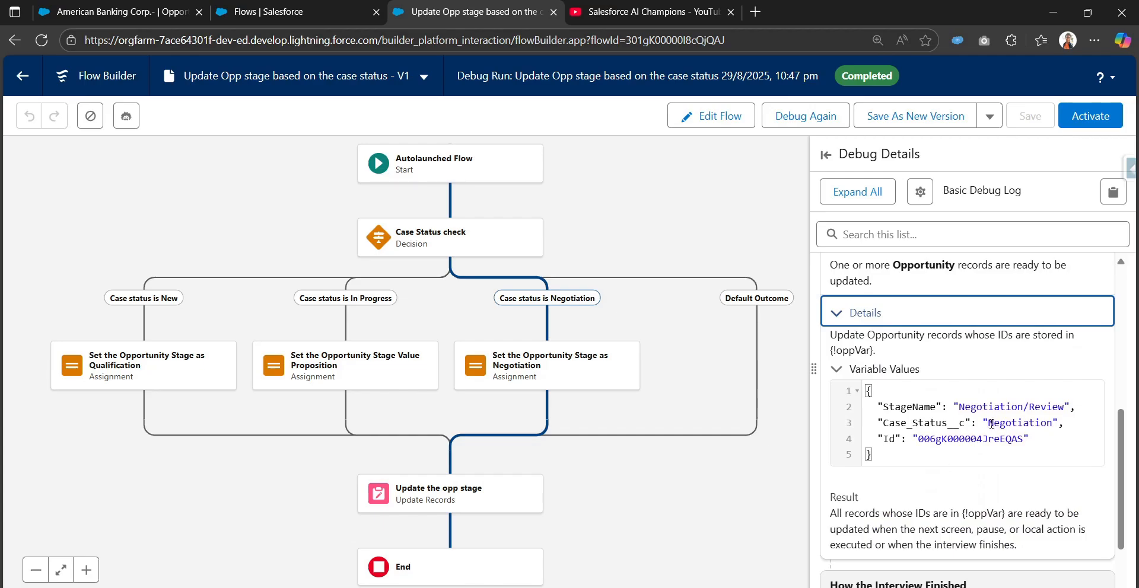
pyautogui.moveTo(965, 408); pyautogui.dragTo(1069, 409)
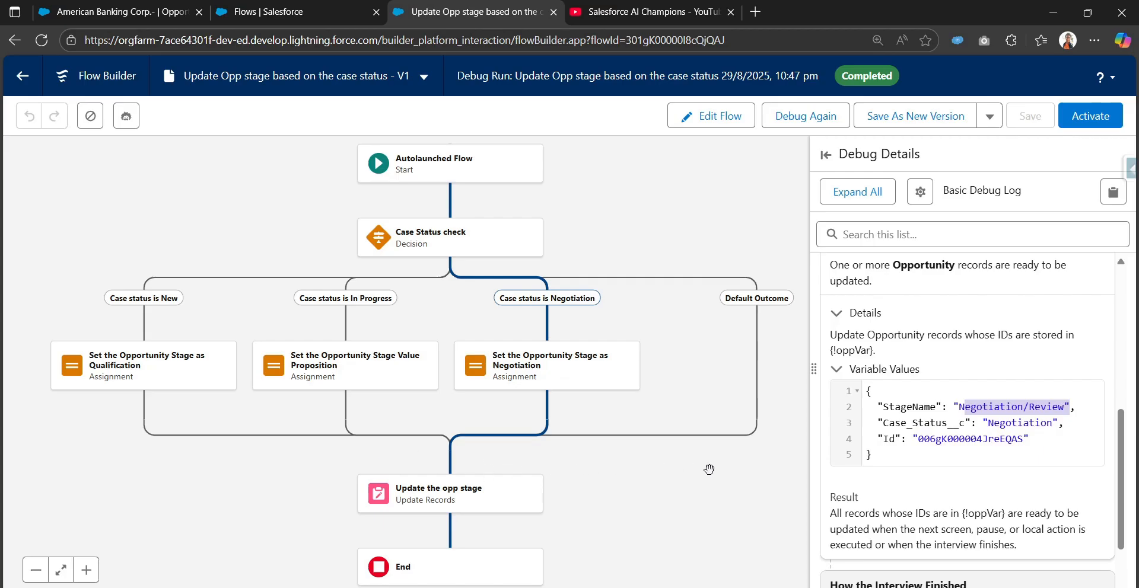
pyautogui.scroll(-1, 944, 441)
pyautogui.scroll(4, 890, 416)
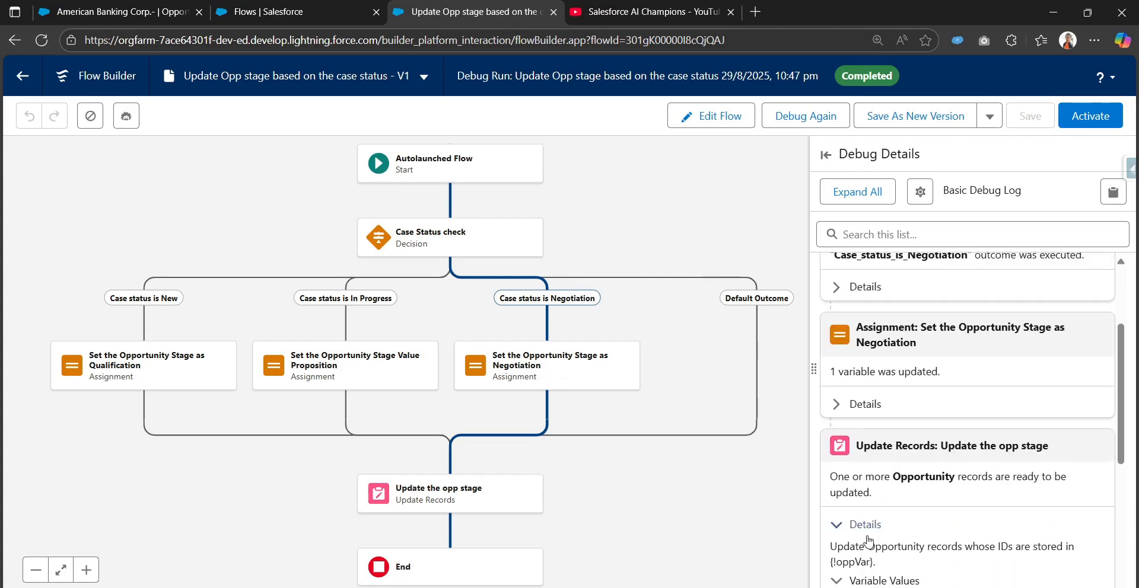
pyautogui.click(837, 402)
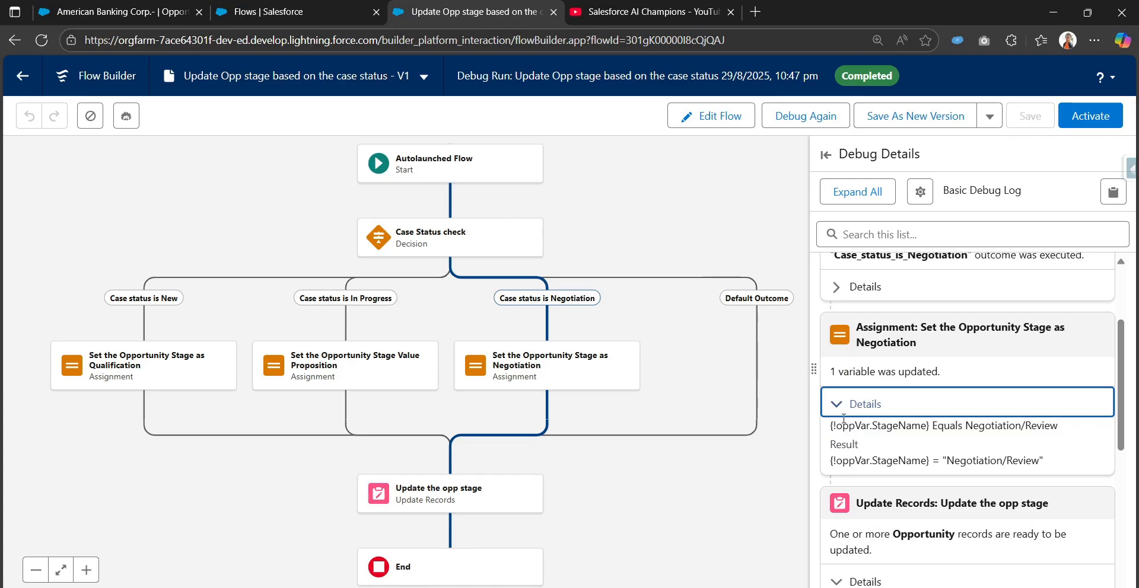
pyautogui.click(841, 409)
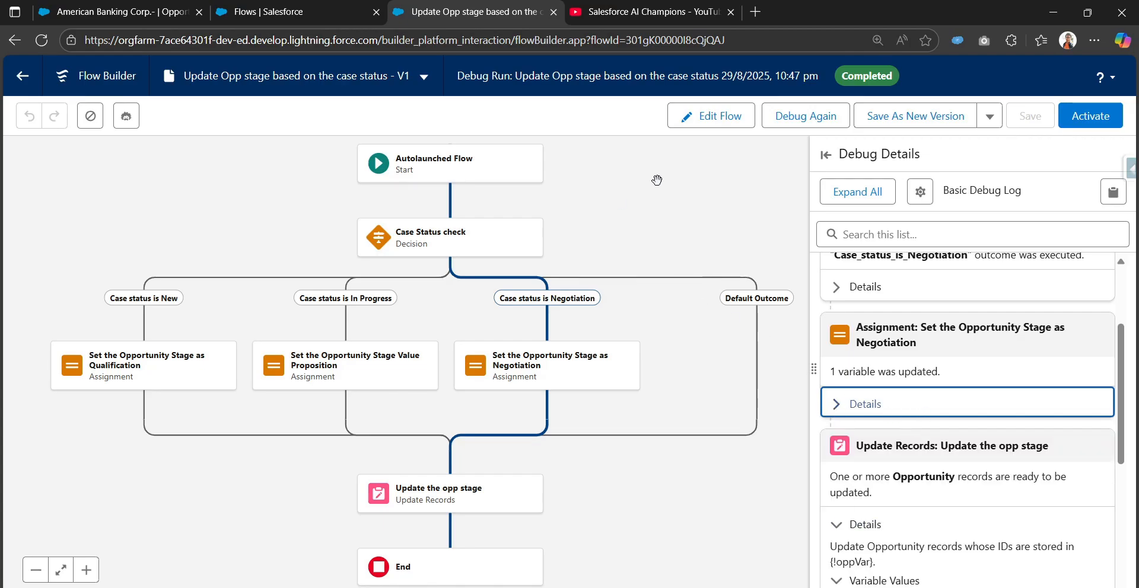
# Activate the Update Opp stage based on the case status flow.
pyautogui.moveTo(656, 180); pyautogui.dragTo(668, 223)
pyautogui.click(1085, 119)
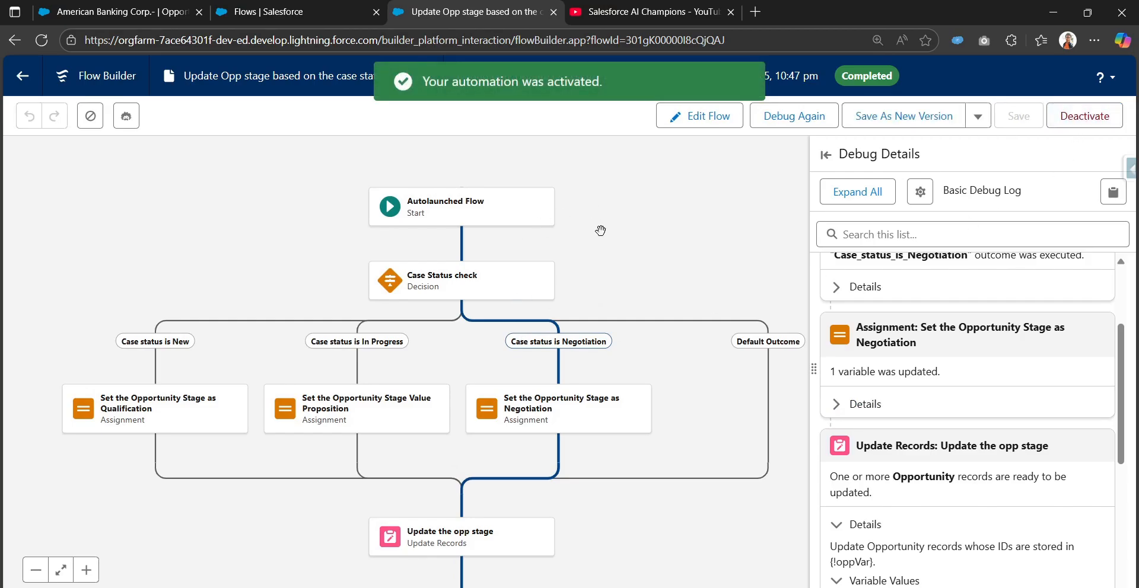
pyautogui.moveTo(663, 288); pyautogui.dragTo(702, 251)
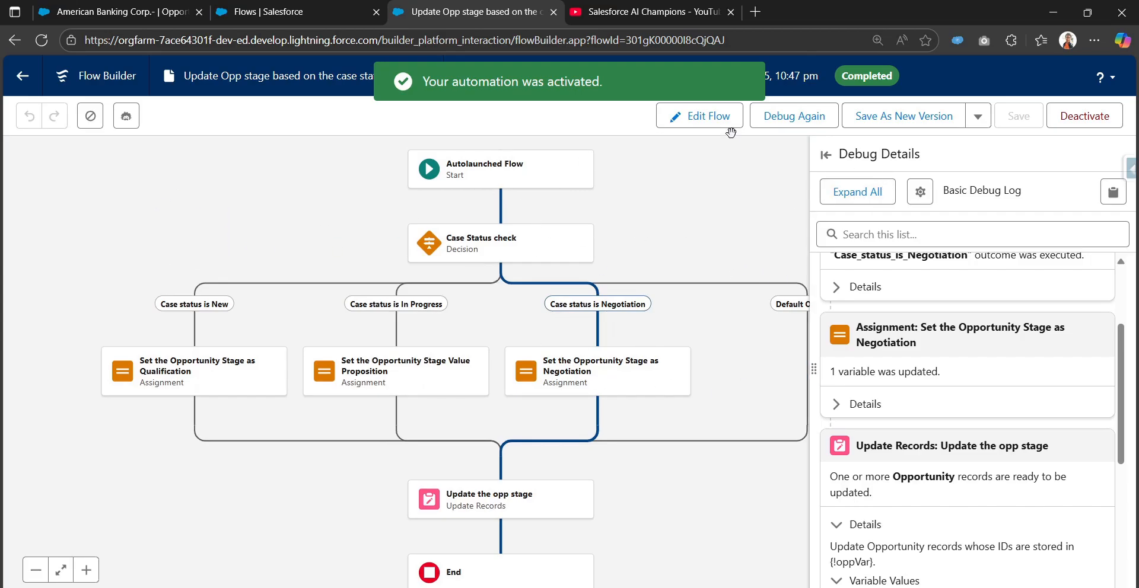
# Return the flow to editing and check the oppVar variable's settings without changing them.
pyautogui.click(706, 116)
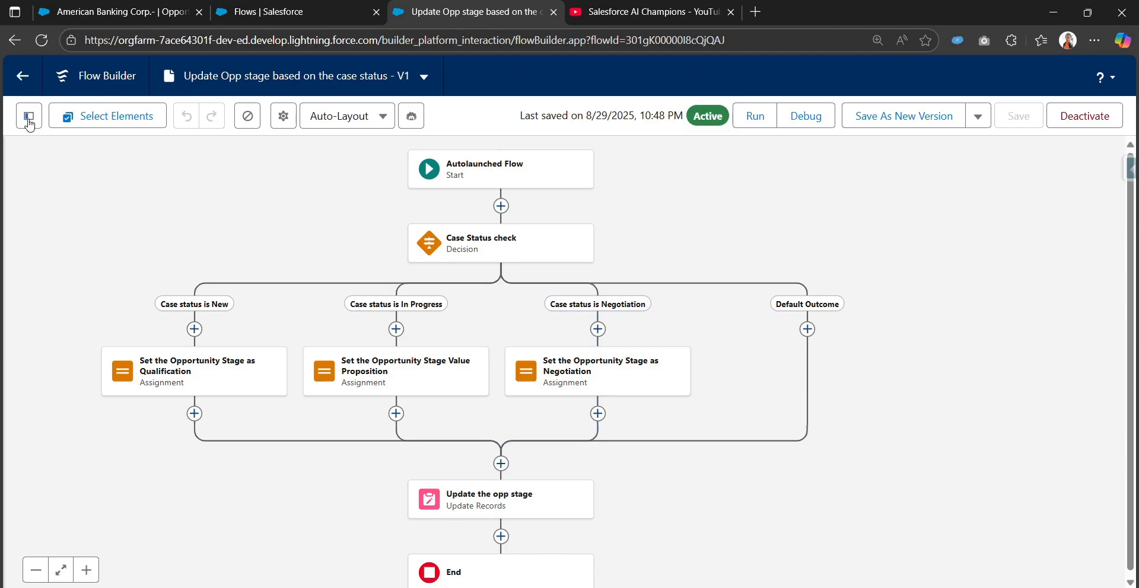
pyautogui.click(27, 118)
pyautogui.click(109, 427)
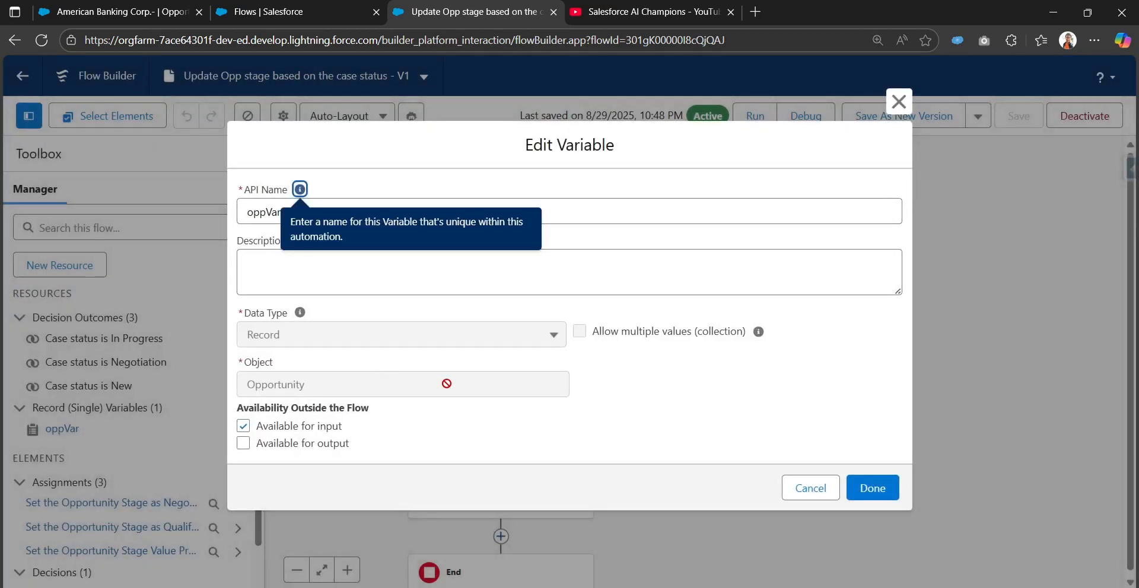
pyautogui.click(803, 492)
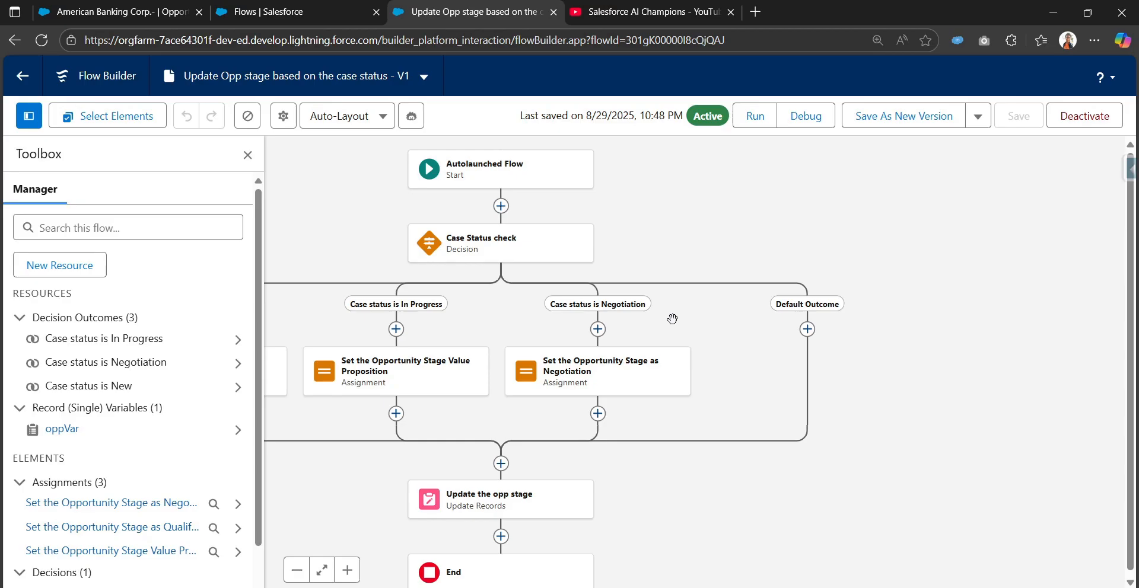
# Create a new Record-Triggered Flow from the Flows list in Setup.
pyautogui.click(255, 11)
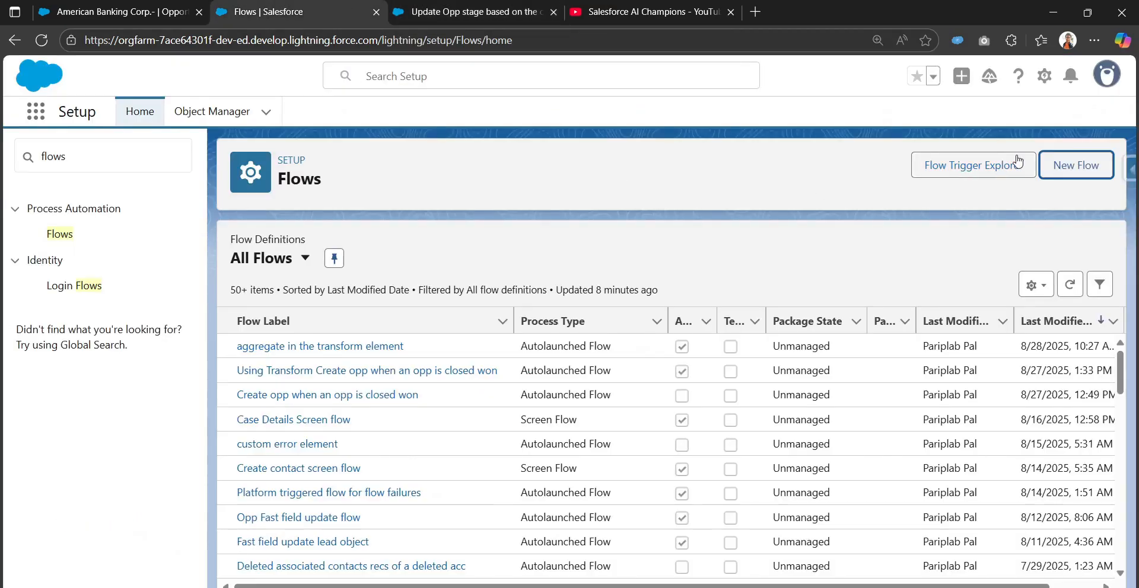
pyautogui.click(1056, 168)
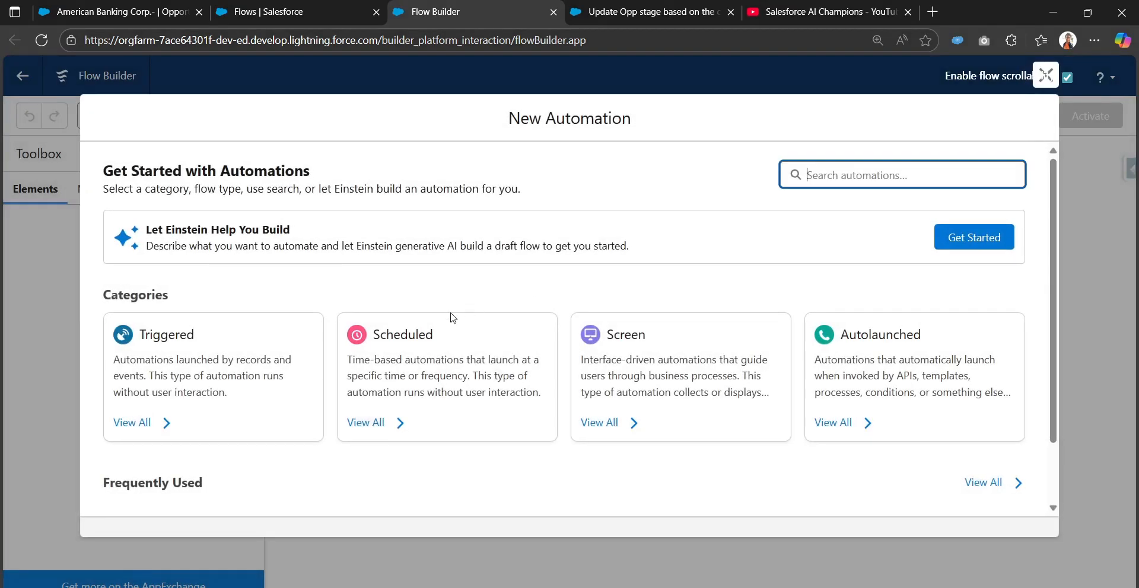
pyautogui.click(241, 371)
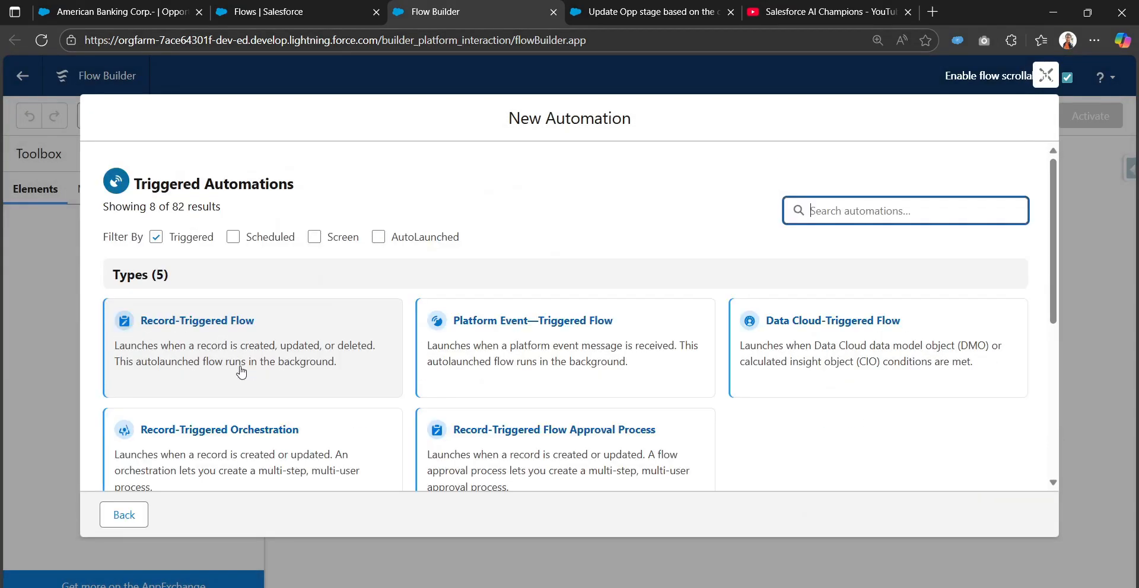
pyautogui.click(225, 325)
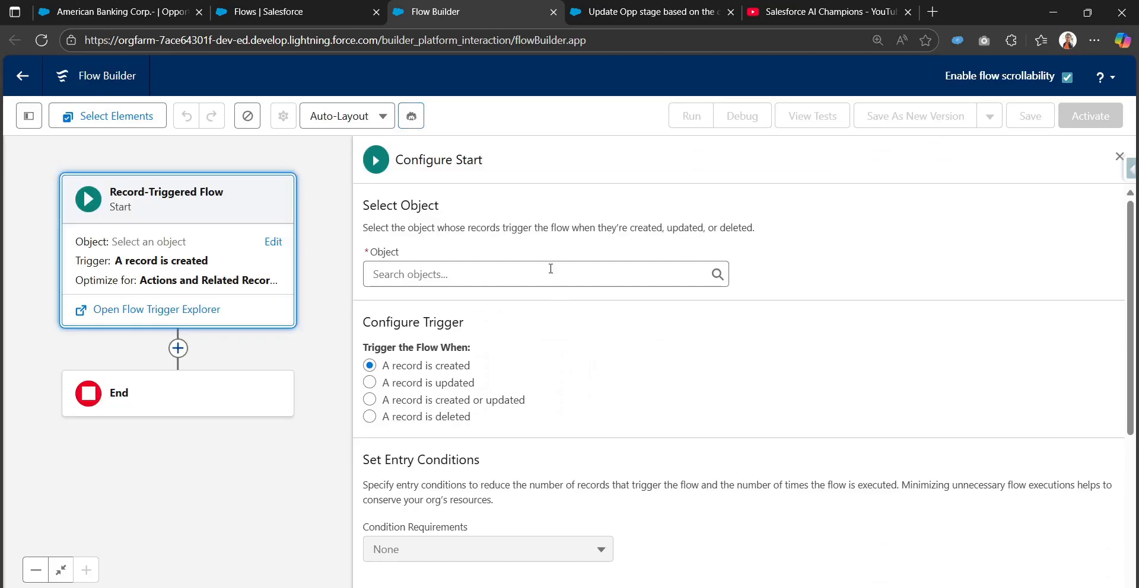
# Set the flow's trigger object to Opportunity and have it run when a record is updated.
pyautogui.click(551, 268)
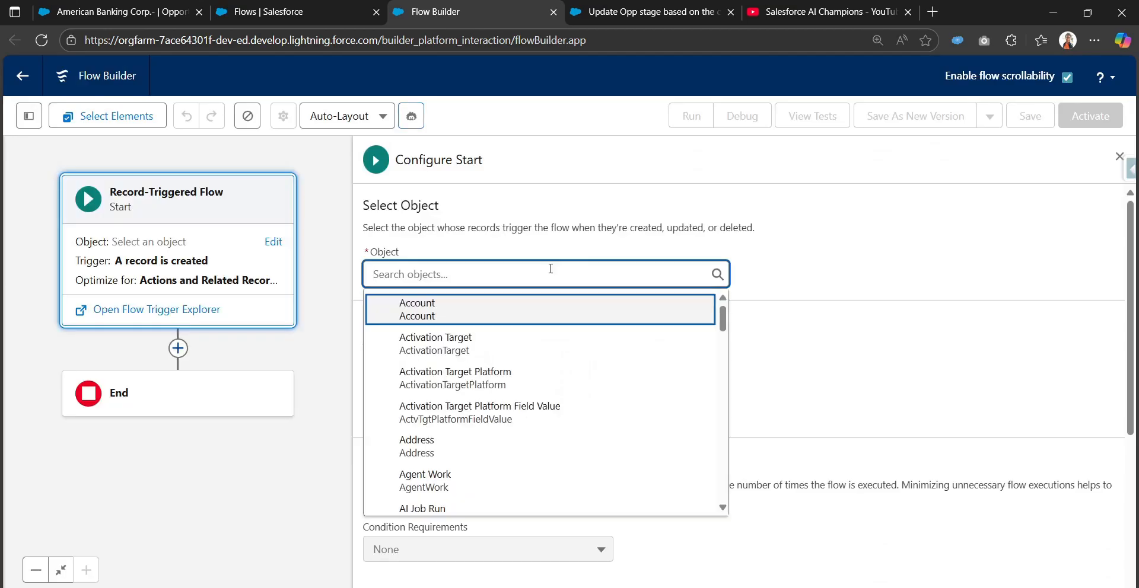
pyautogui.write('opp')
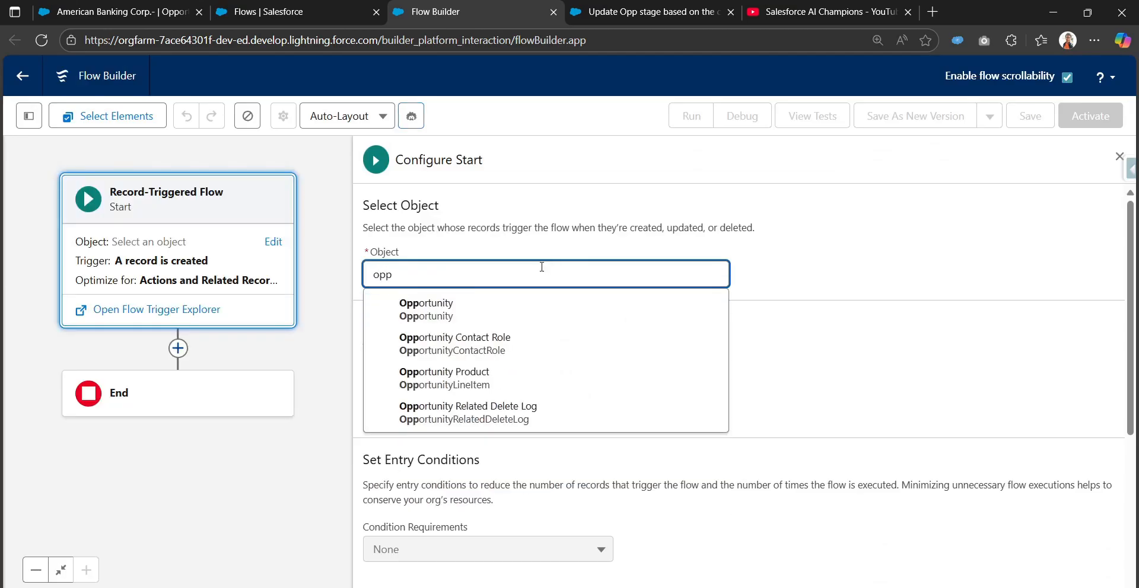
pyautogui.click(513, 310)
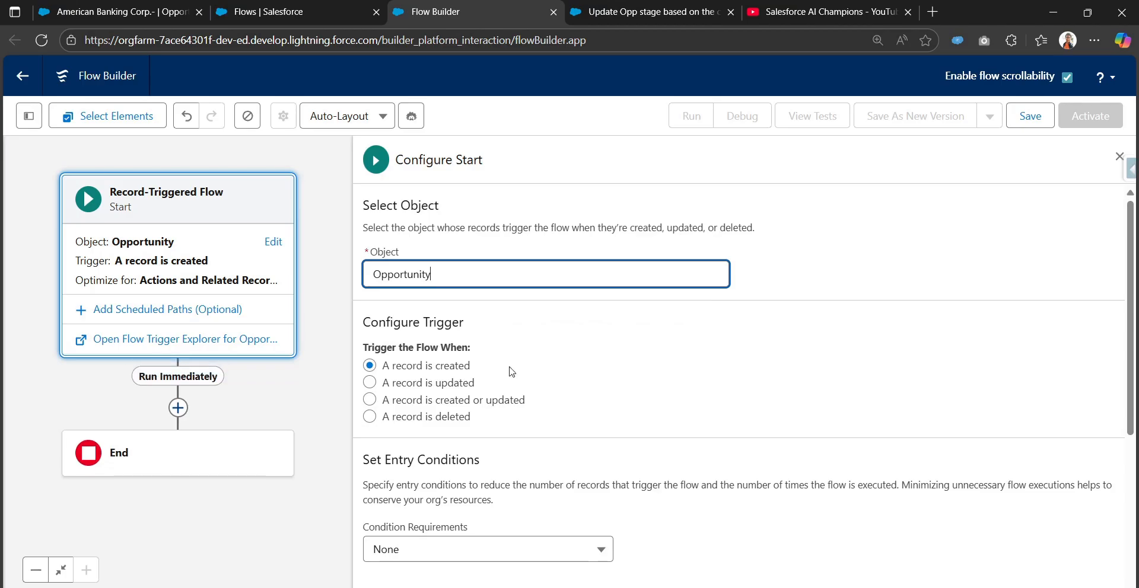
pyautogui.click(465, 389)
pyautogui.scroll(-3, 472, 409)
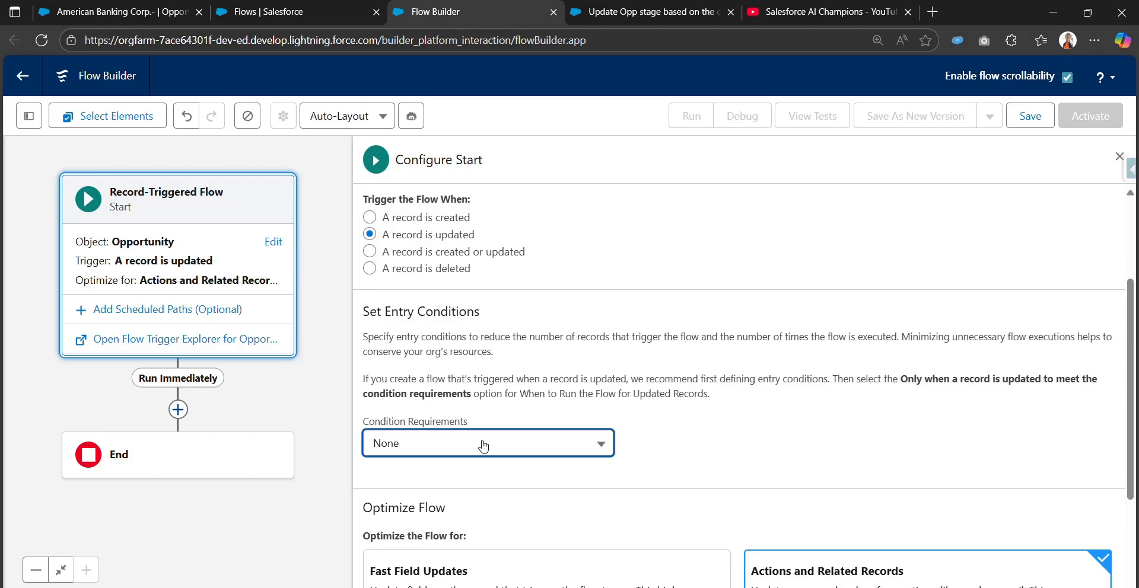
# Set the entry conditions to All Conditions Are Met (AND), requiring Case Status Is Changed to be True.
pyautogui.click(483, 446)
pyautogui.click(495, 325)
pyautogui.scroll(-2, 514, 408)
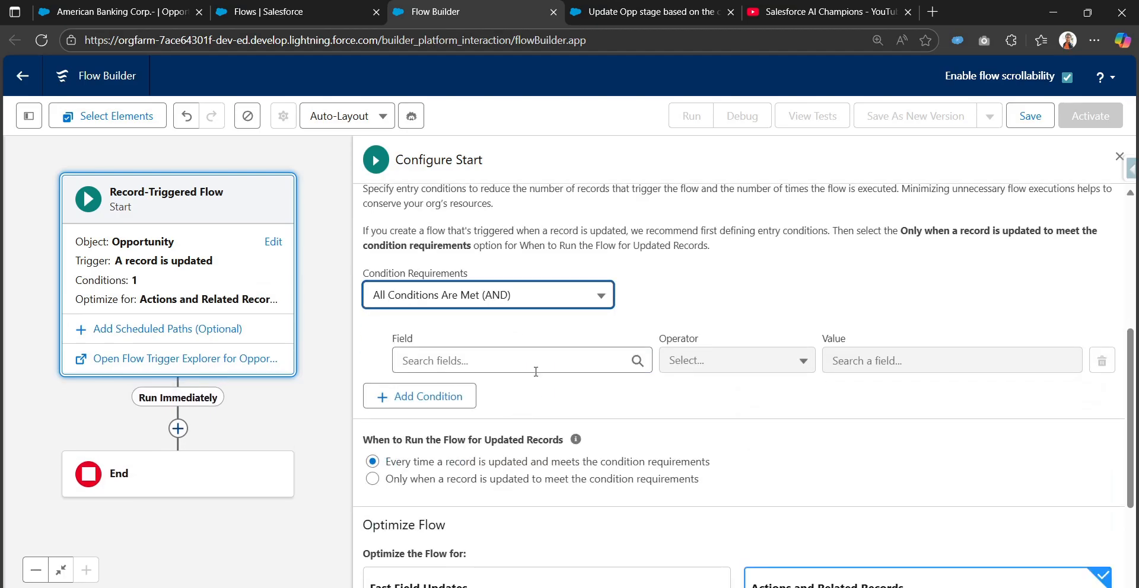
pyautogui.click(528, 363)
pyautogui.write('case')
pyautogui.click(508, 445)
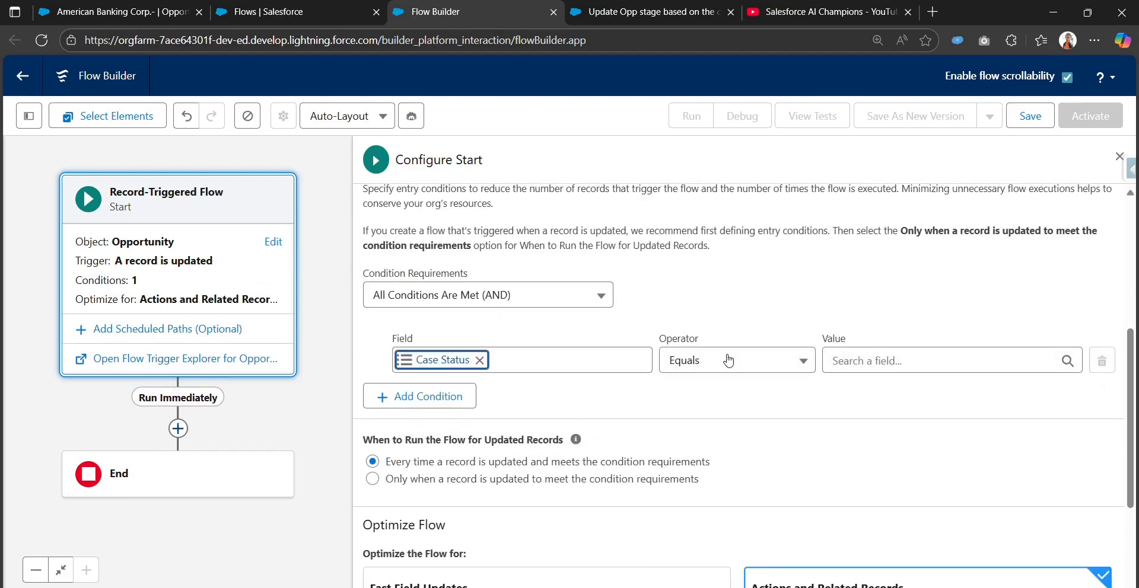
pyautogui.click(724, 360)
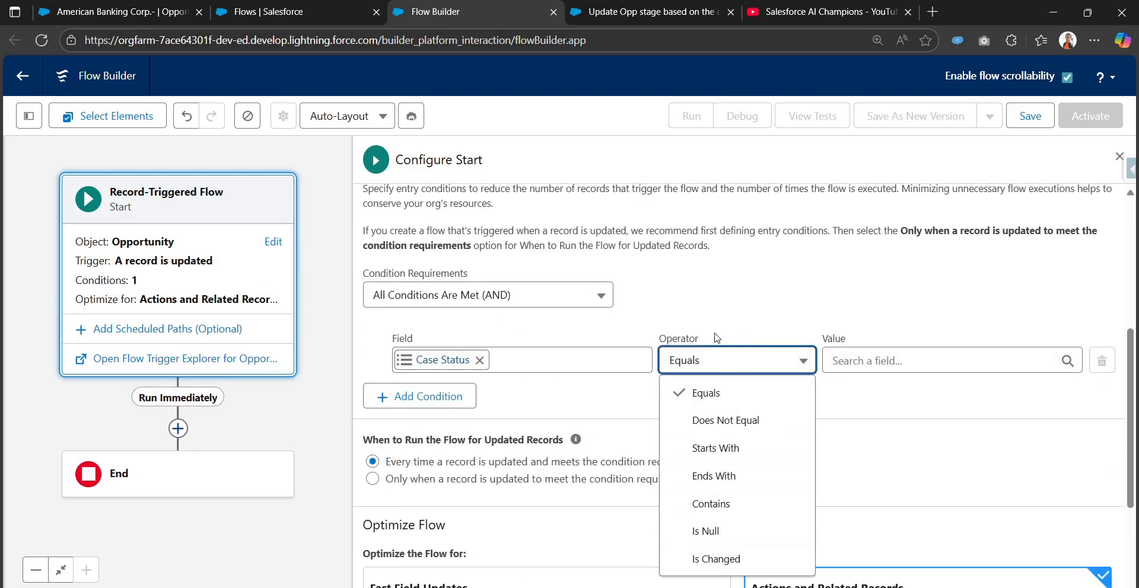
pyautogui.click(732, 558)
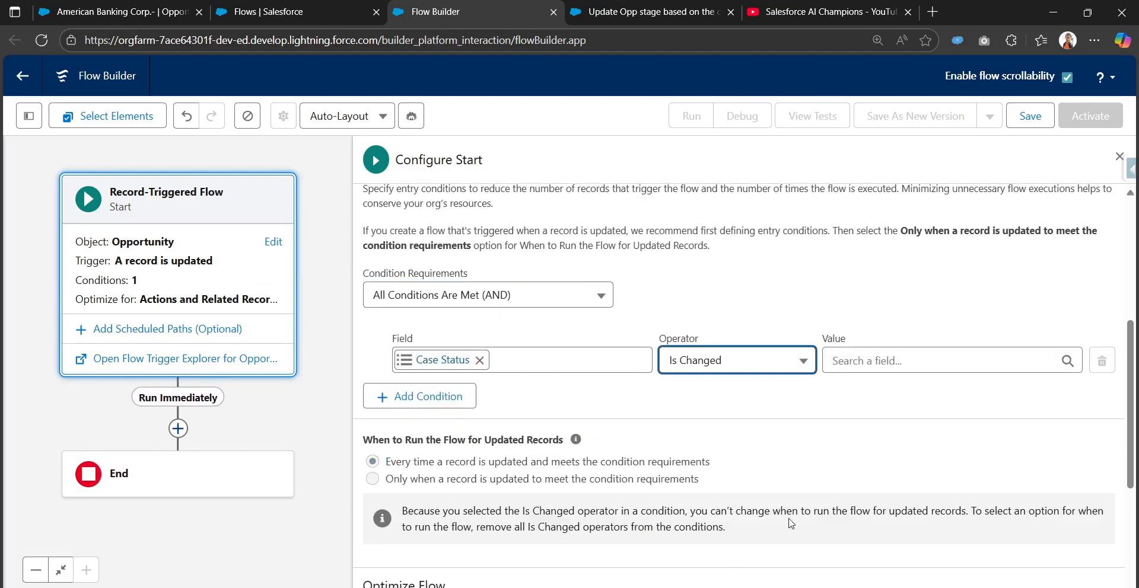
pyautogui.click(918, 371)
pyautogui.click(866, 473)
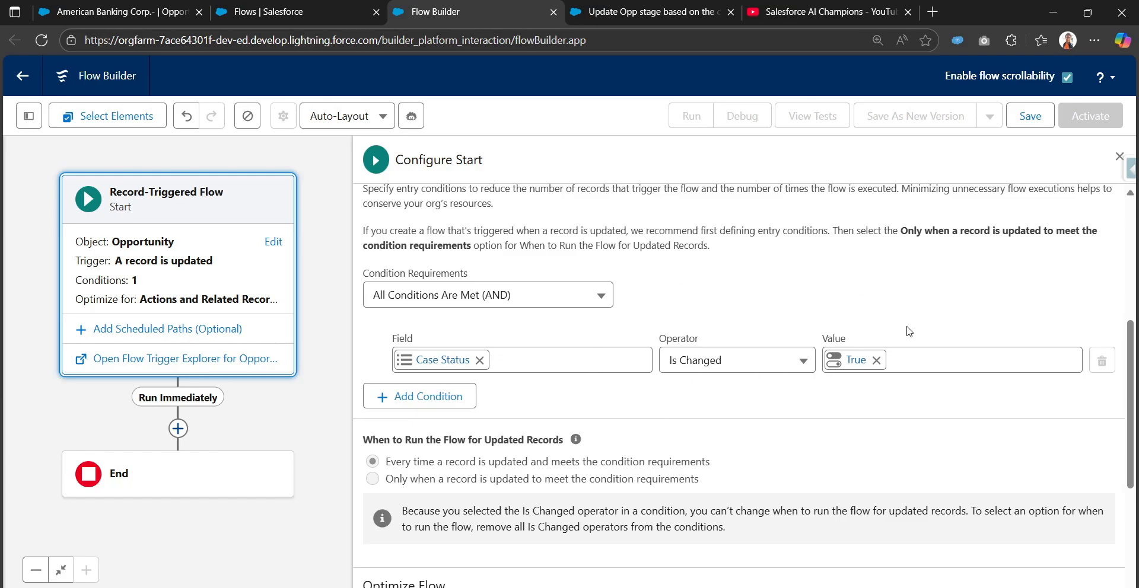
# Add a Subflow element on the Run Immediately path before End.
pyautogui.scroll(-4, 697, 475)
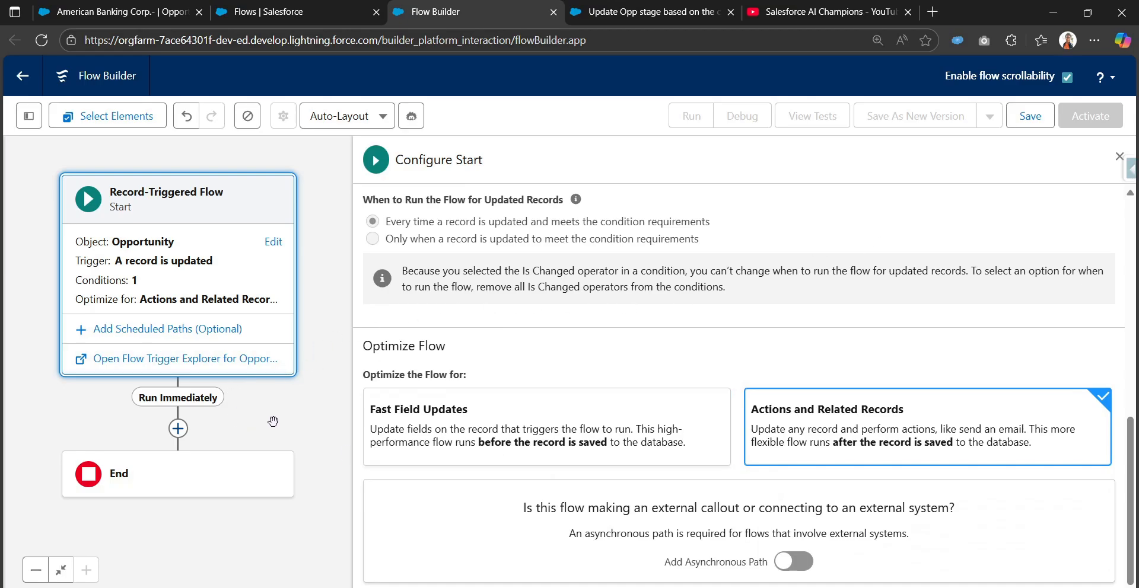
pyautogui.moveTo(268, 418); pyautogui.dragTo(302, 336)
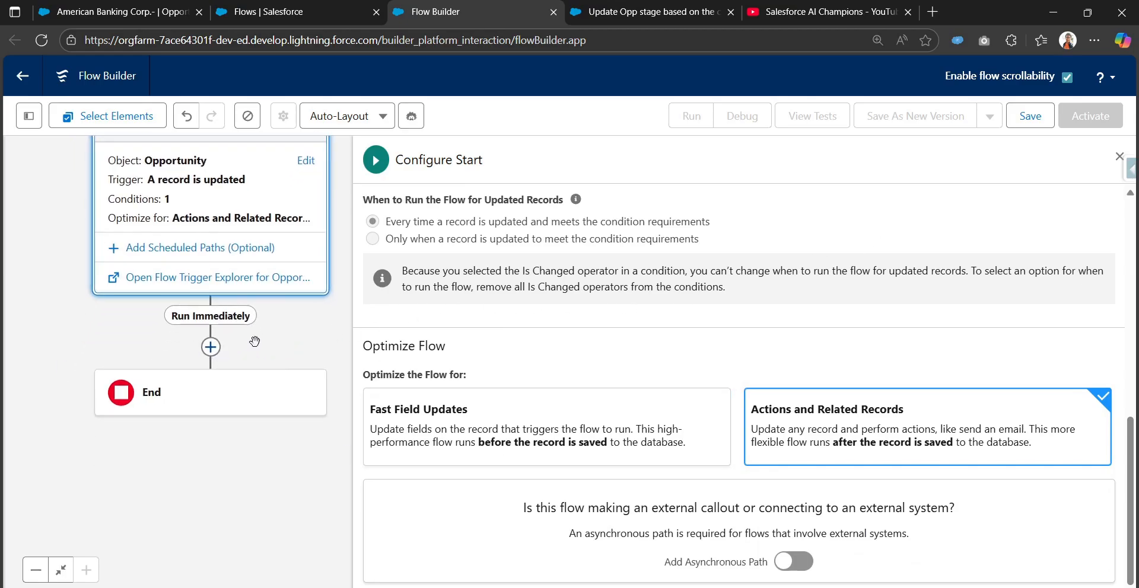
pyautogui.click(209, 349)
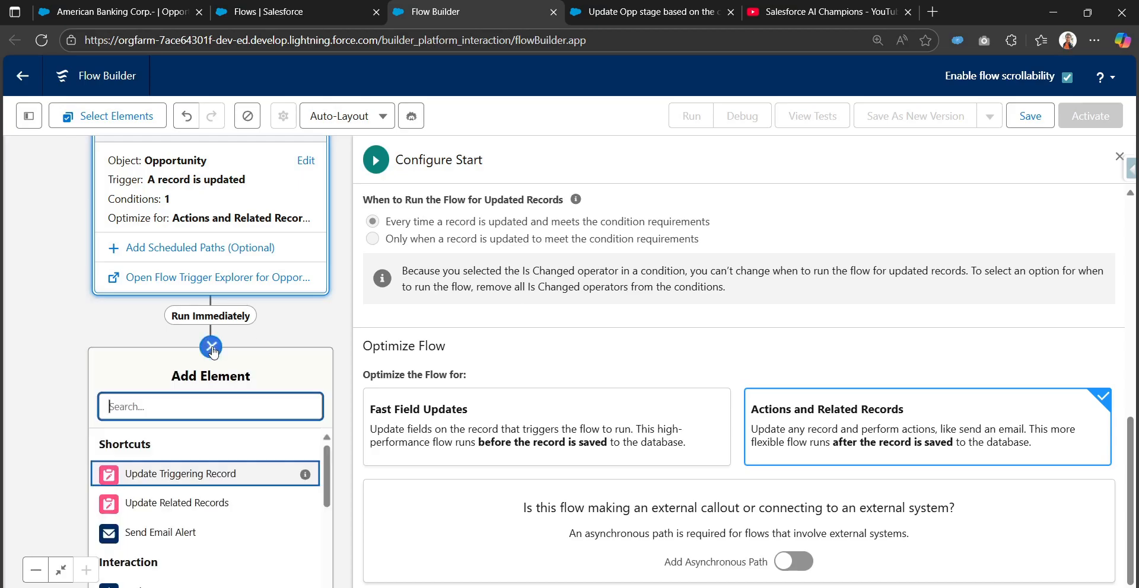
pyautogui.write('sub')
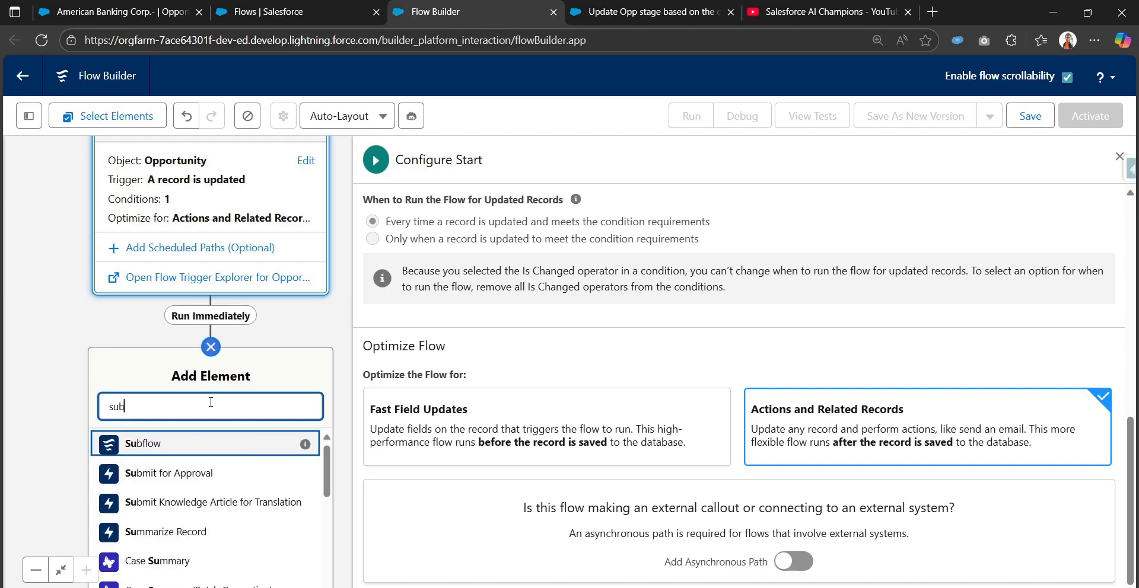
pyautogui.click(167, 453)
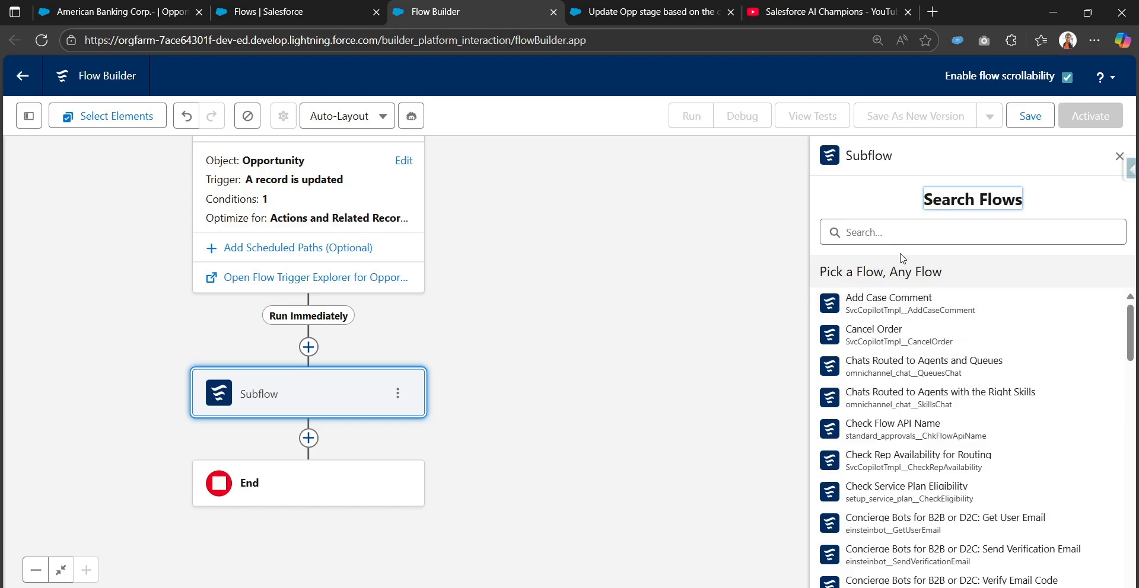
# Reference the Update Opp stage based on the case status flow in the Subflow element and label it Update the Opp stage subflow.
pyautogui.click(910, 242)
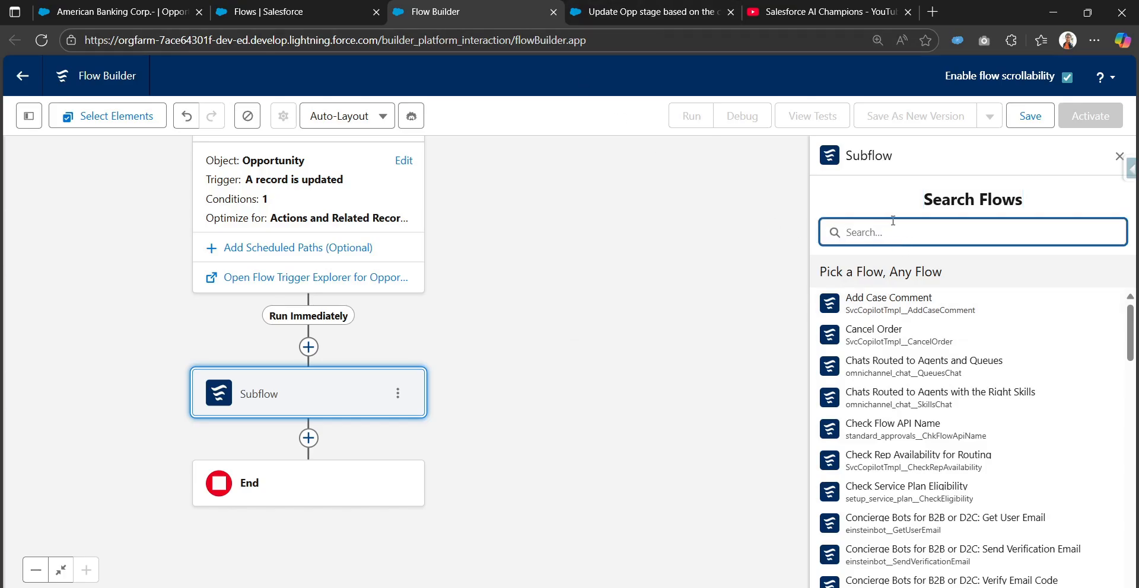
pyautogui.write('update')
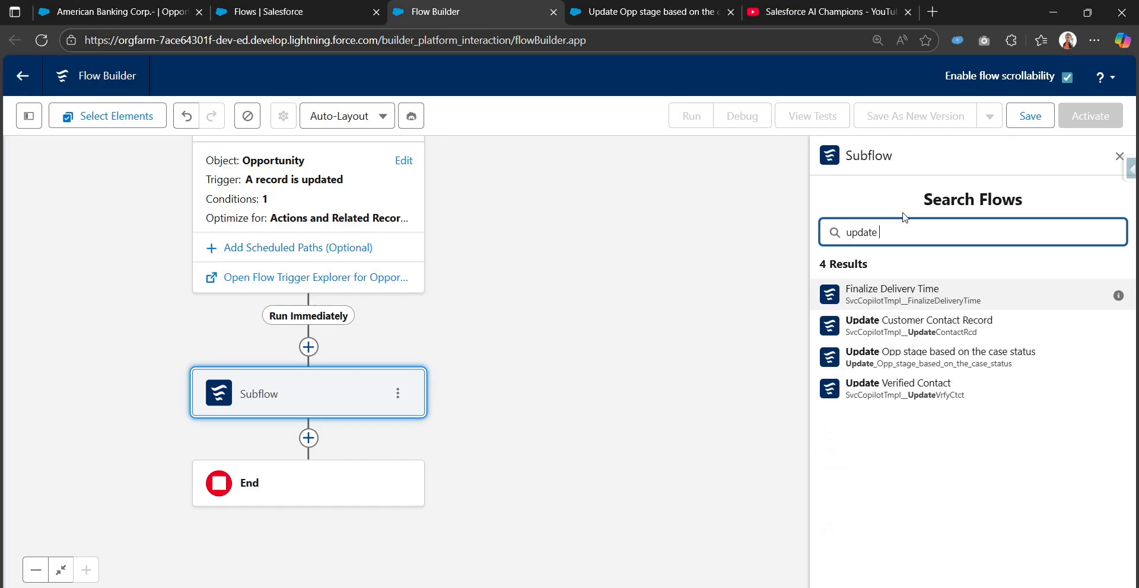
pyautogui.write(' op')
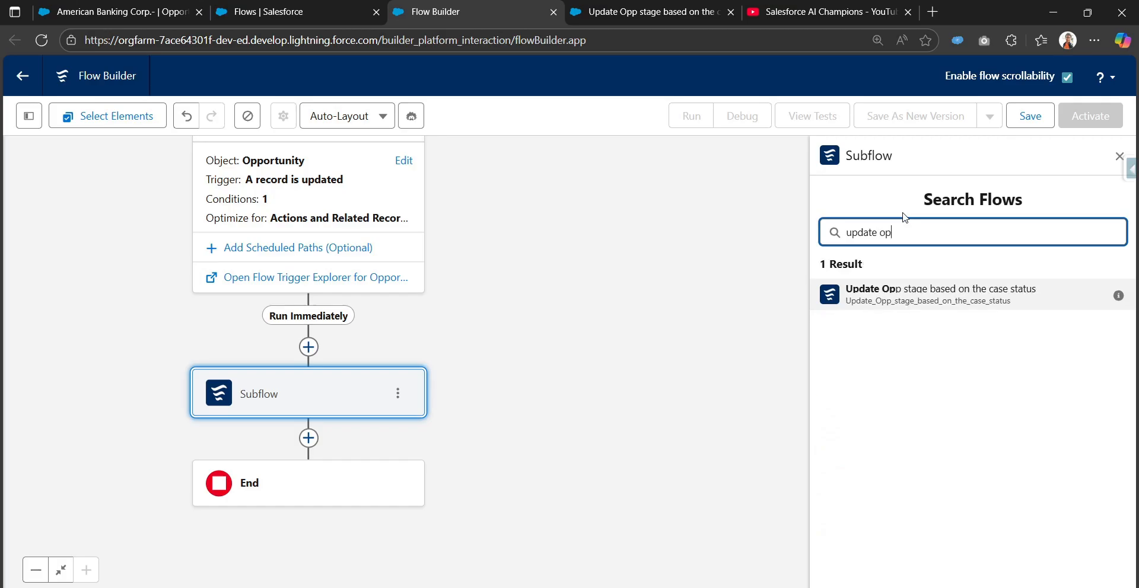
pyautogui.click(925, 298)
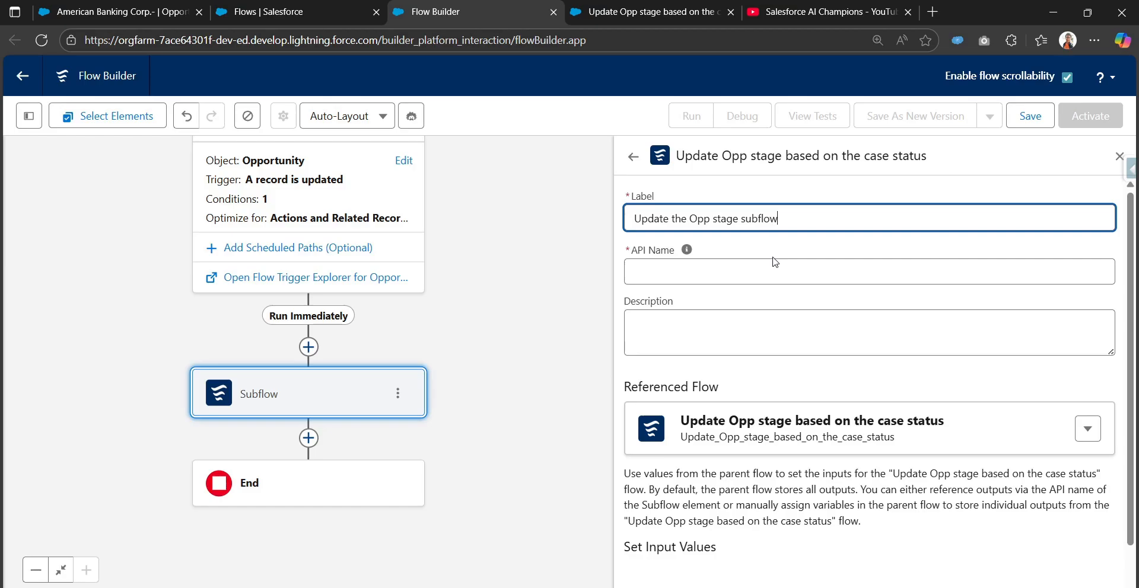
pyautogui.press('Tab')
pyautogui.scroll(-1, 815, 459)
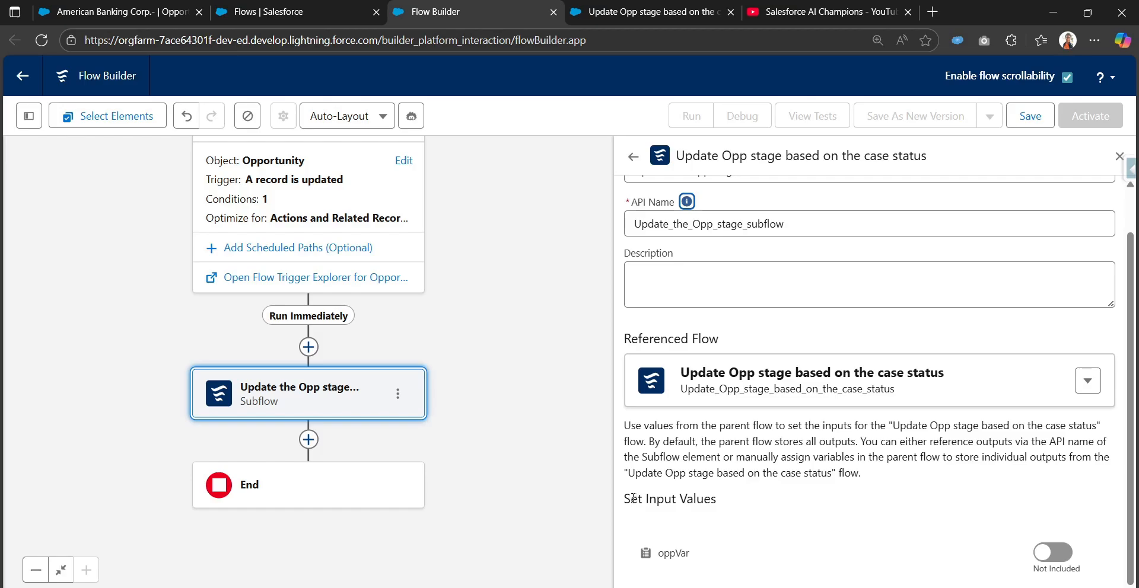
# Include the oppVar input value in the Subflow element and set it to Triggering Opportunity.
pyautogui.moveTo(624, 503); pyautogui.dragTo(721, 509)
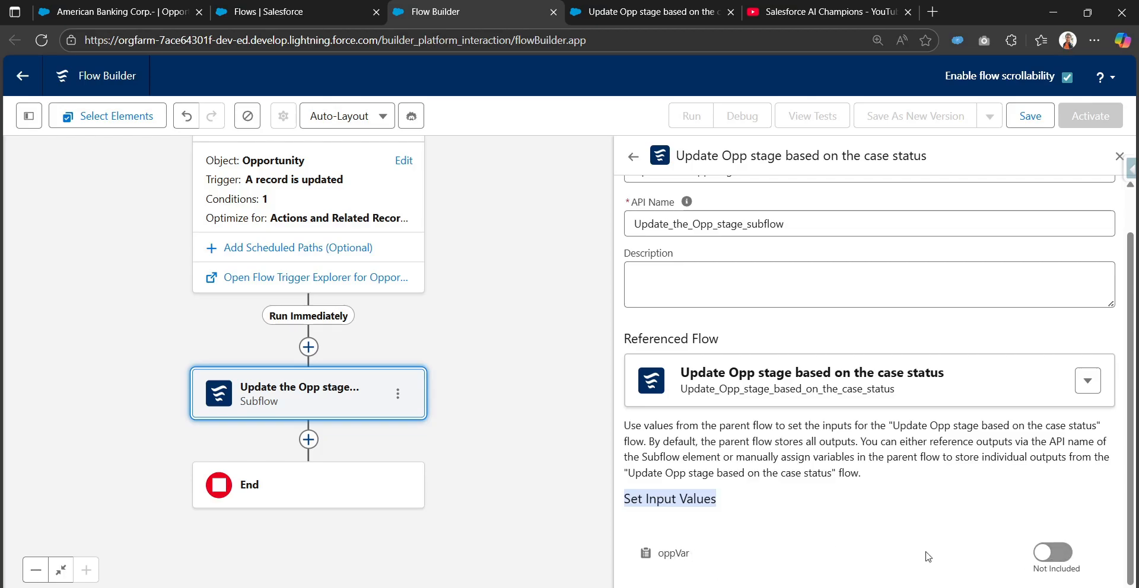
pyautogui.click(1044, 558)
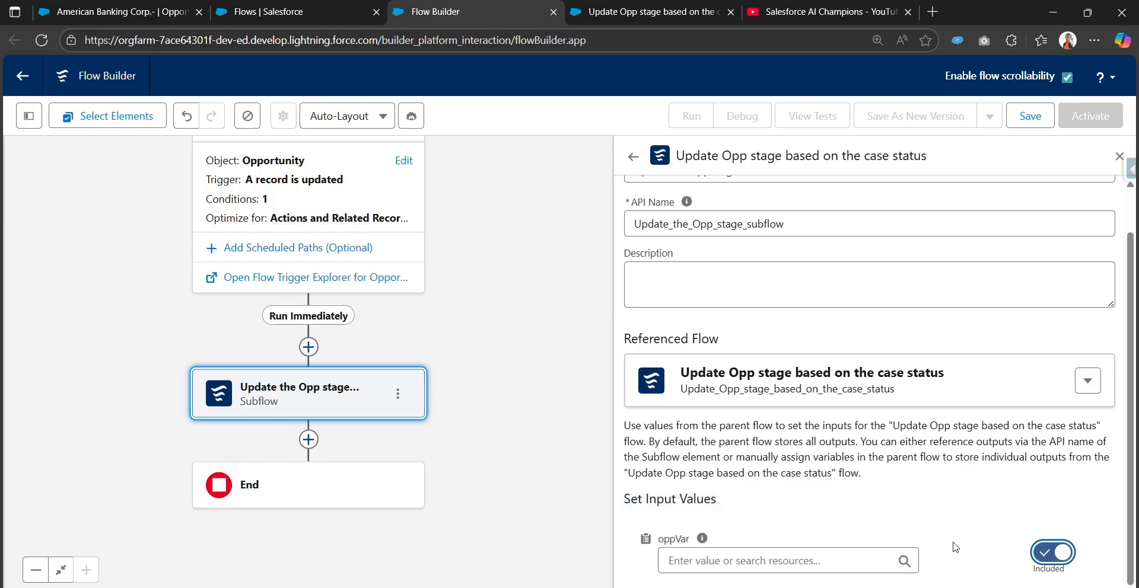
pyautogui.click(868, 561)
pyautogui.scroll(-1, 836, 427)
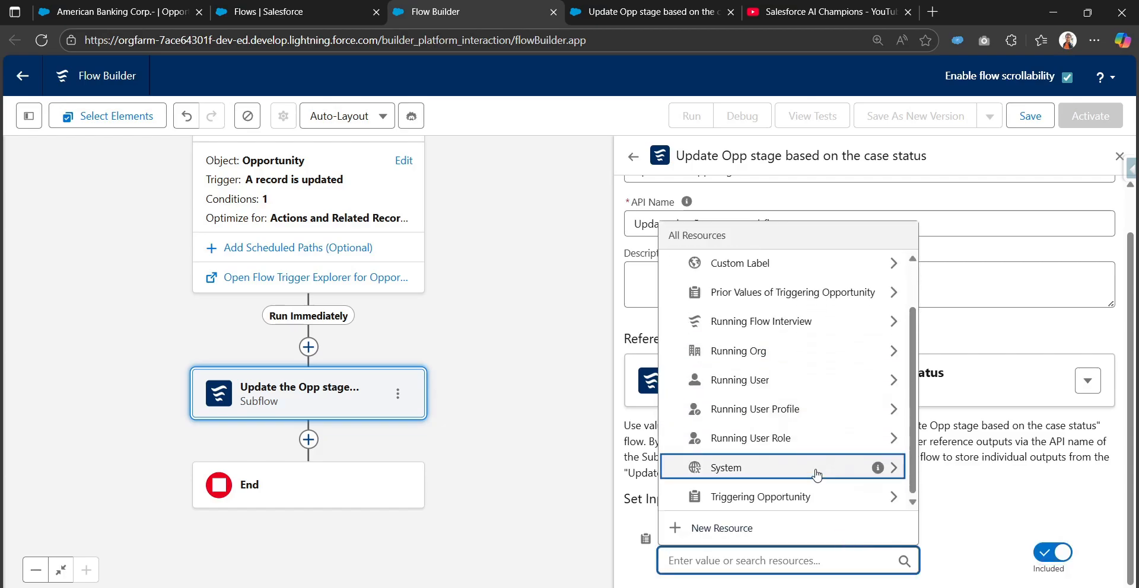
pyautogui.click(764, 500)
pyautogui.click(724, 270)
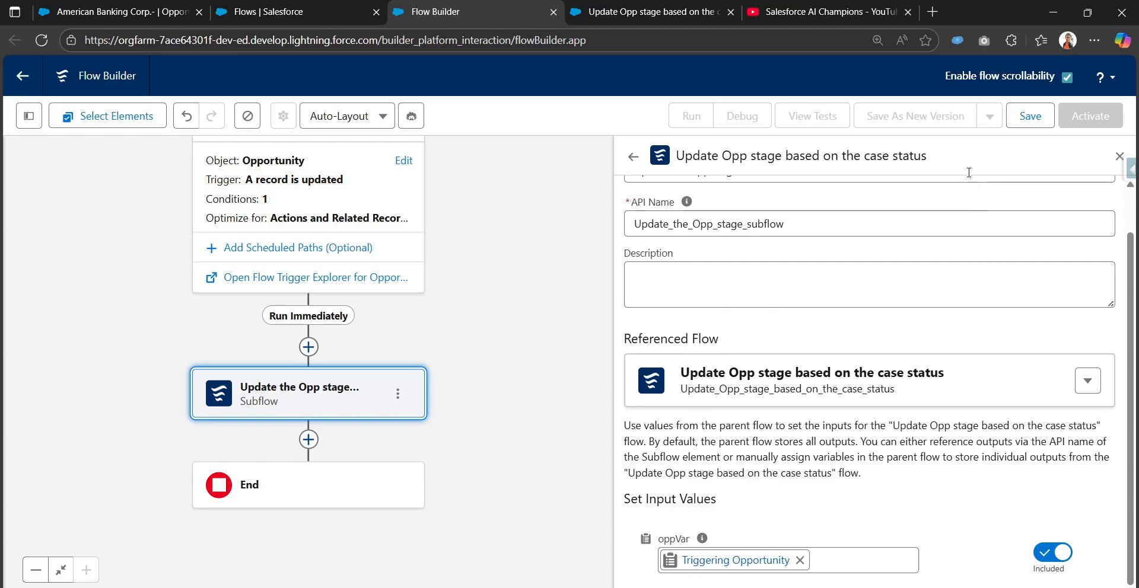
# Save the flow with the label Invoke subflow from a Parent flow and API name Invoke_subflow_from_a_Parent_flow.
pyautogui.click(1026, 116)
pyautogui.click(449, 279)
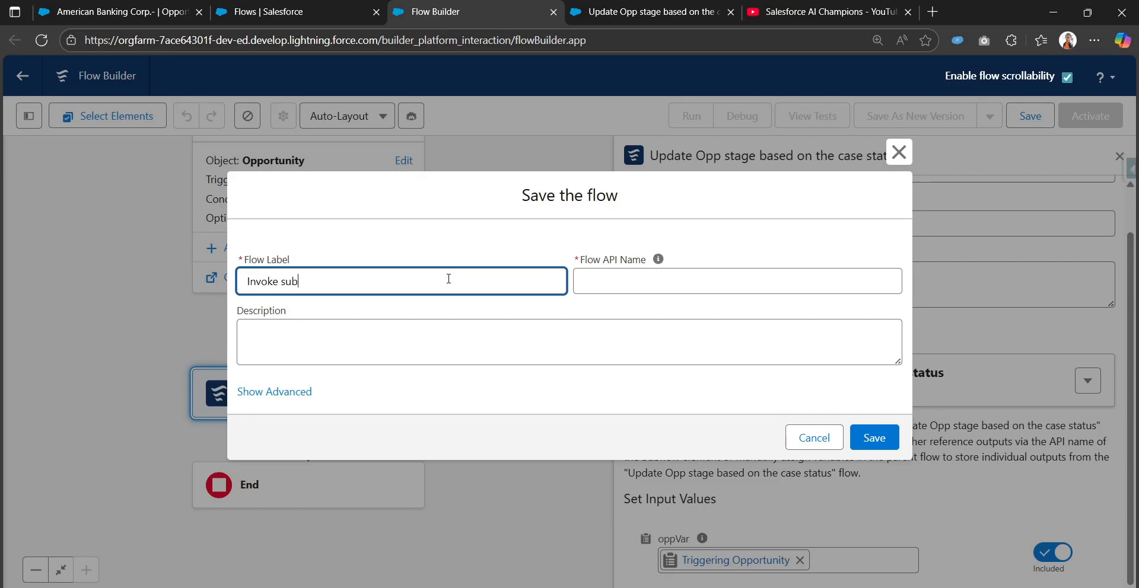
pyautogui.write('Invoke subflow from a Parent flow')
pyautogui.press('Tab')
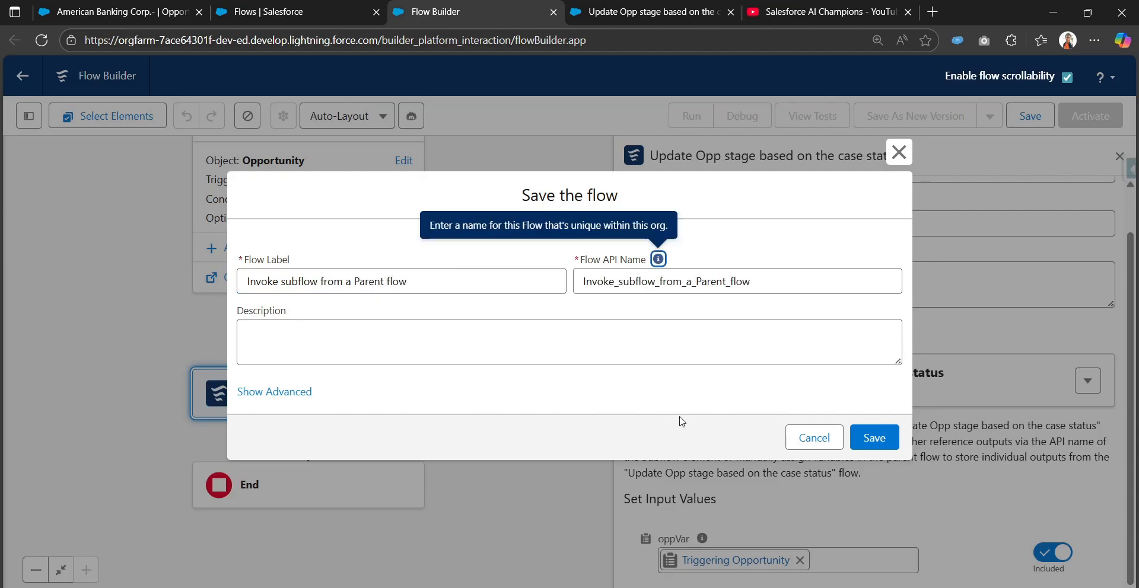
pyautogui.click(893, 441)
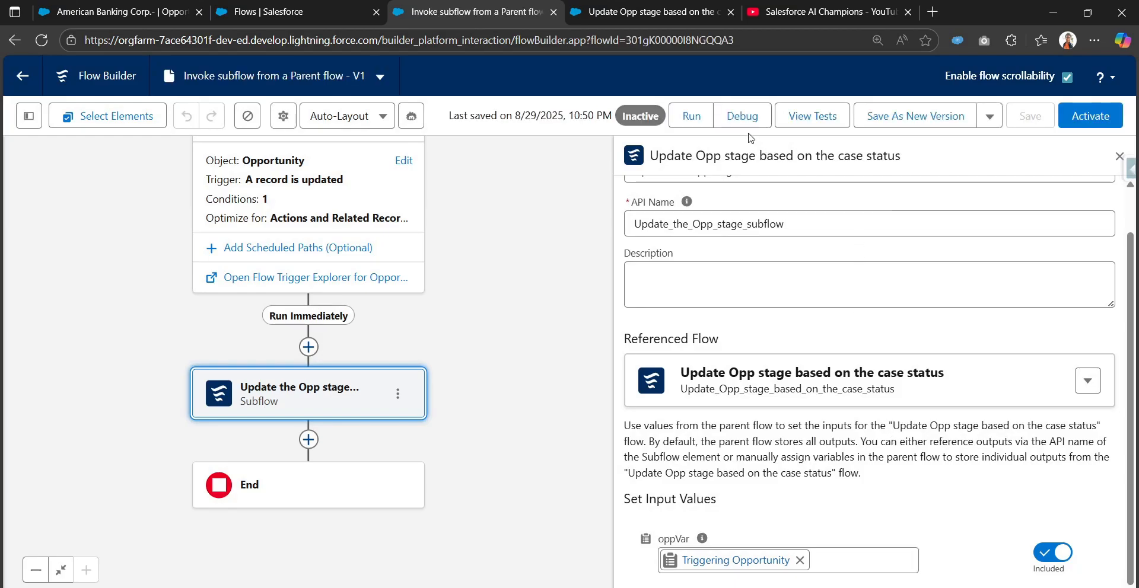
# Debug the Run Immediately path with start condition requirements skipped, using the American Banking Corp.- opportunity as the triggering record.
pyautogui.click(752, 122)
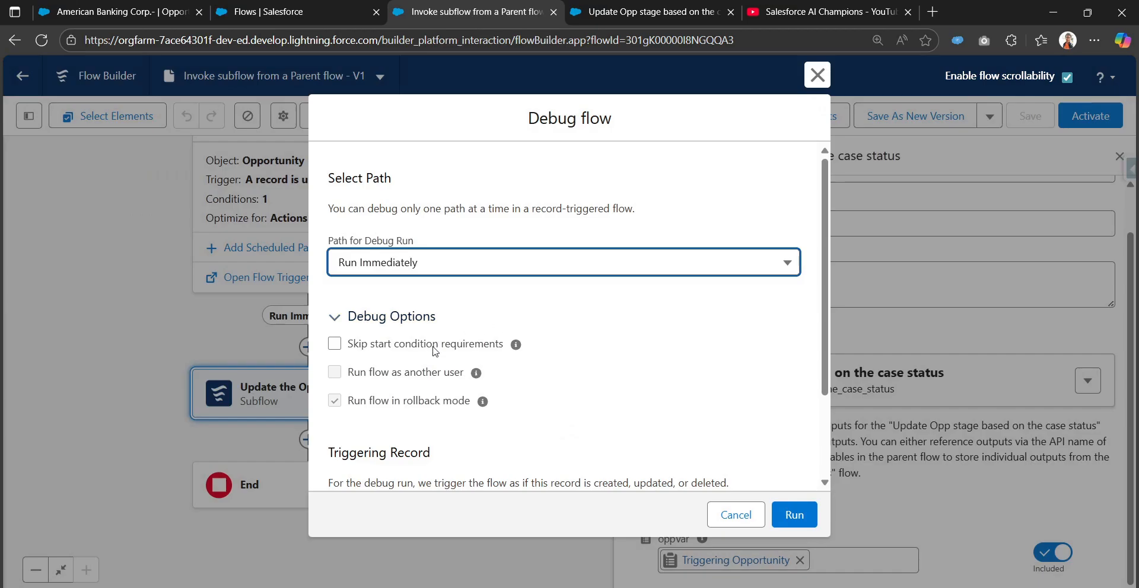
pyautogui.scroll(-2, 445, 346)
pyautogui.scroll(2, 445, 346)
pyautogui.click(334, 344)
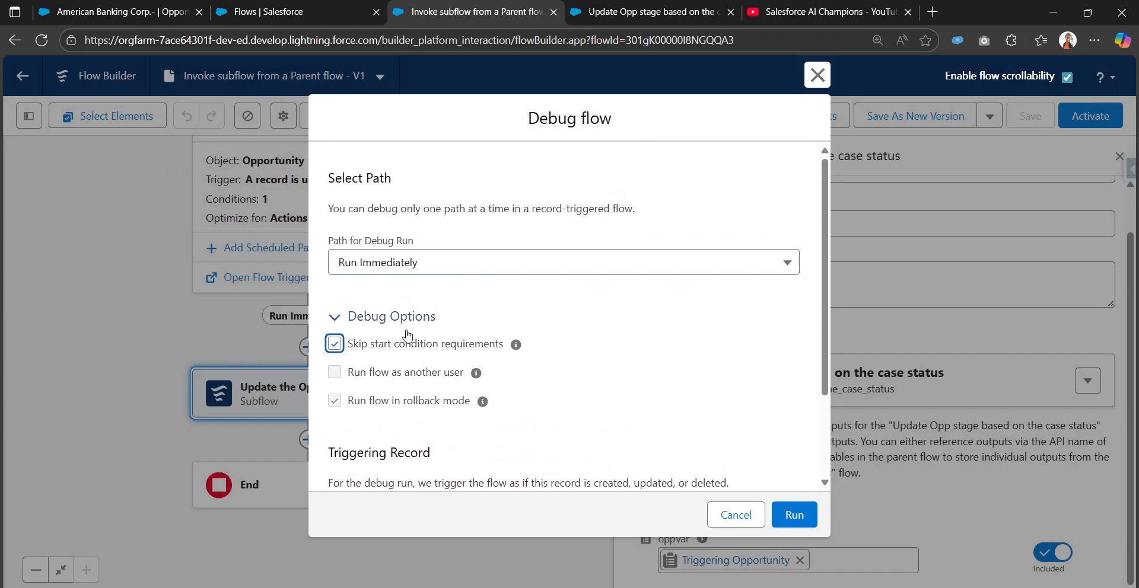
pyautogui.scroll(-3, 579, 354)
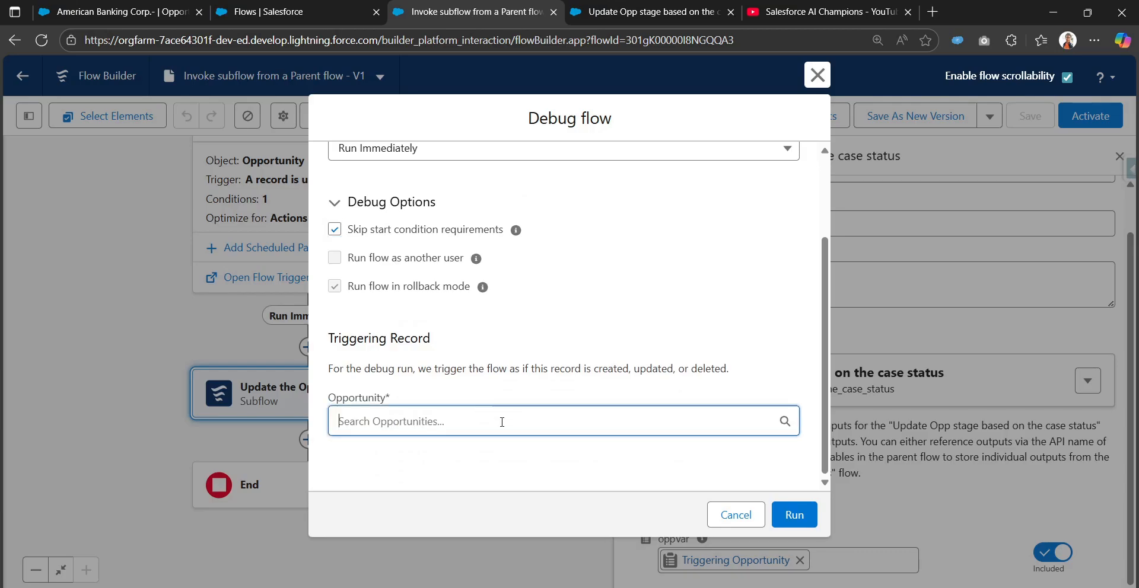
pyautogui.click(498, 421)
pyautogui.click(488, 335)
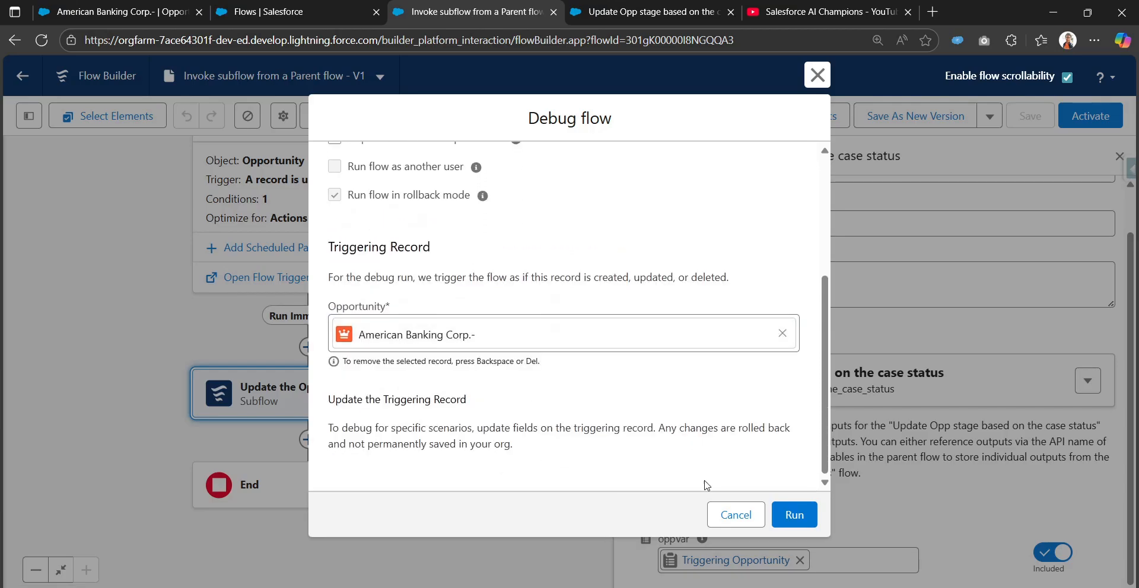
pyautogui.click(804, 517)
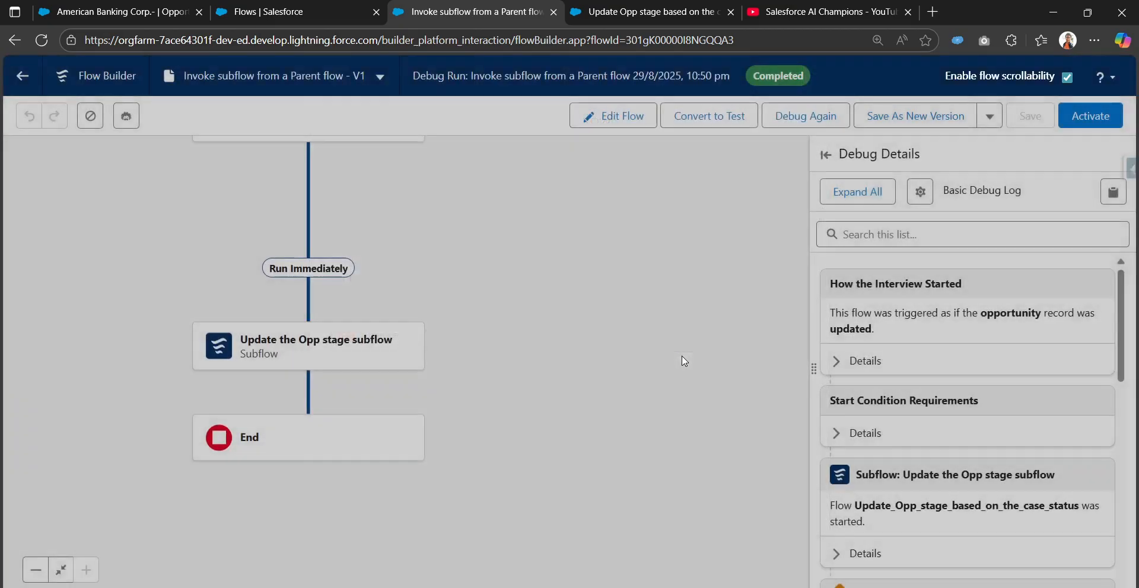
# Examine the debug log details for the record update, the subflow's start and finish, and the Negotiation stage assignment.
pyautogui.scroll(1, 524, 297)
pyautogui.scroll(-3, 880, 283)
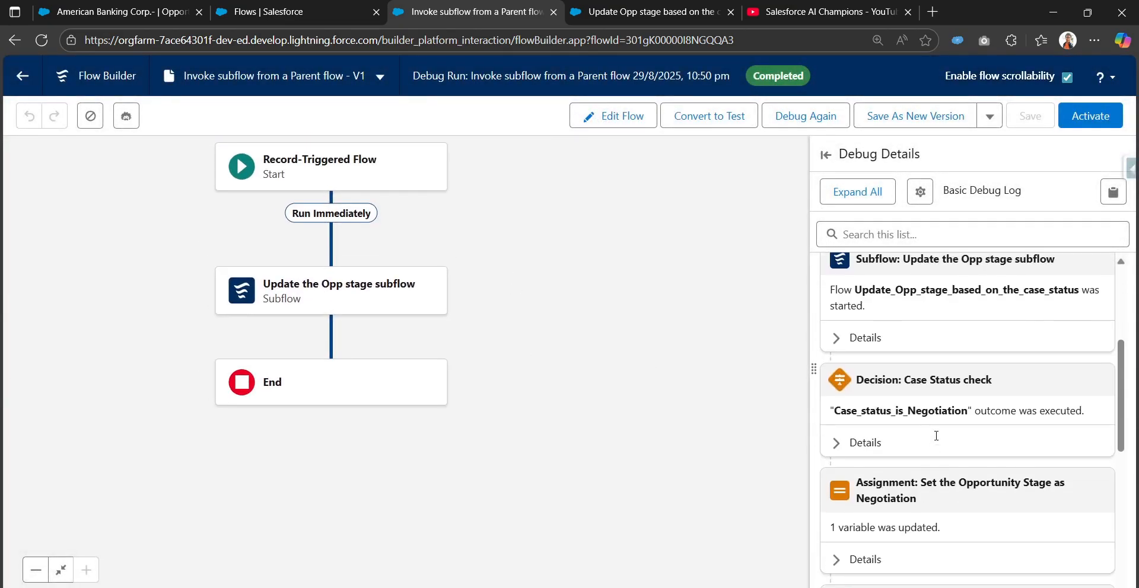
pyautogui.scroll(-3, 880, 283)
pyautogui.click(844, 379)
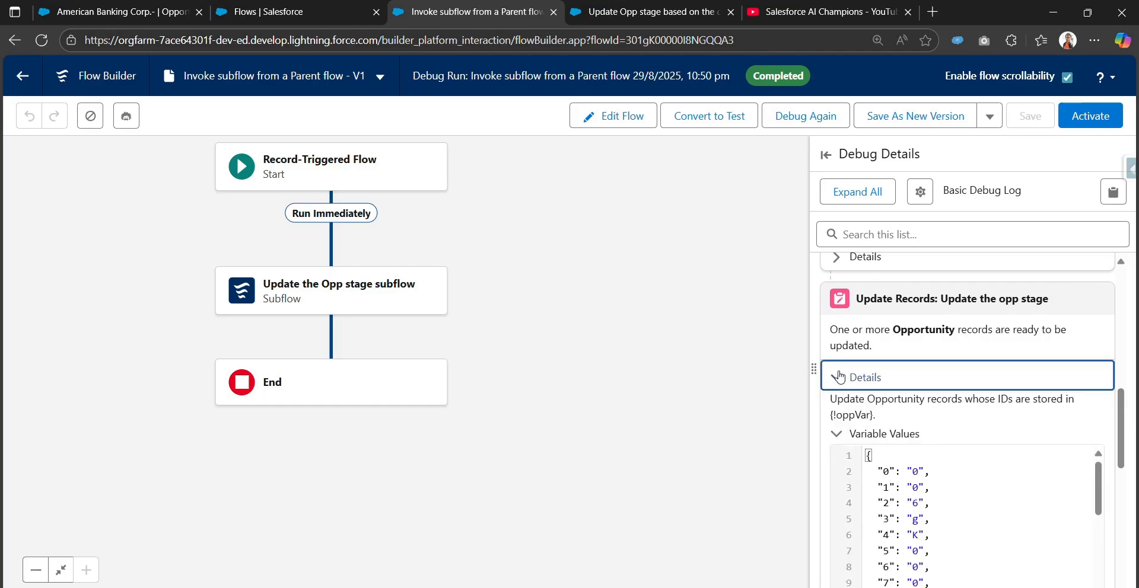
pyautogui.scroll(-6, 843, 387)
pyautogui.click(843, 387)
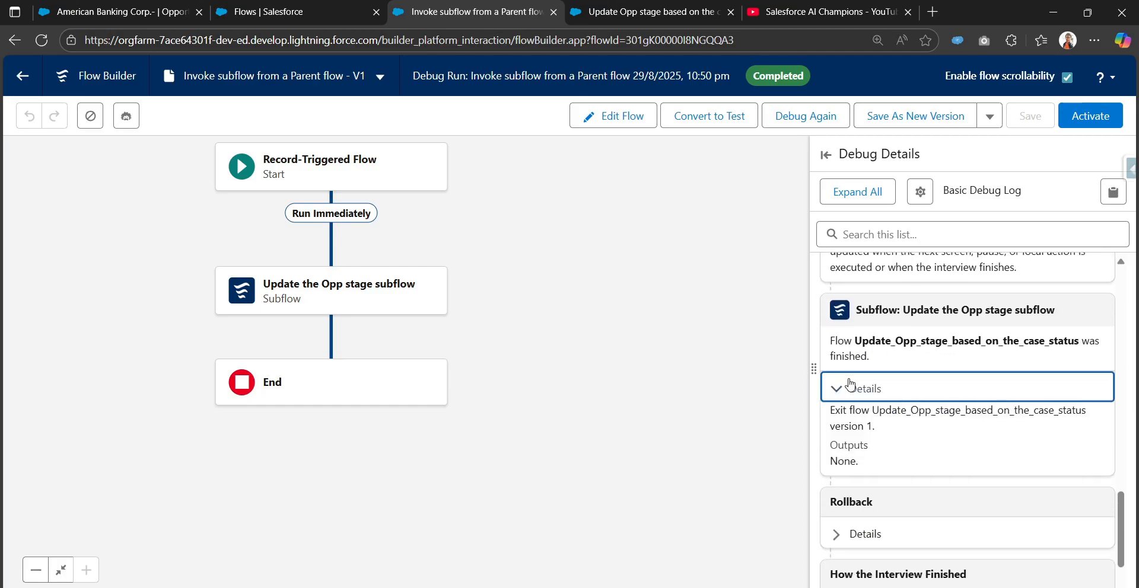
pyautogui.scroll(2, 848, 388)
pyautogui.scroll(5, 851, 389)
pyautogui.click(842, 408)
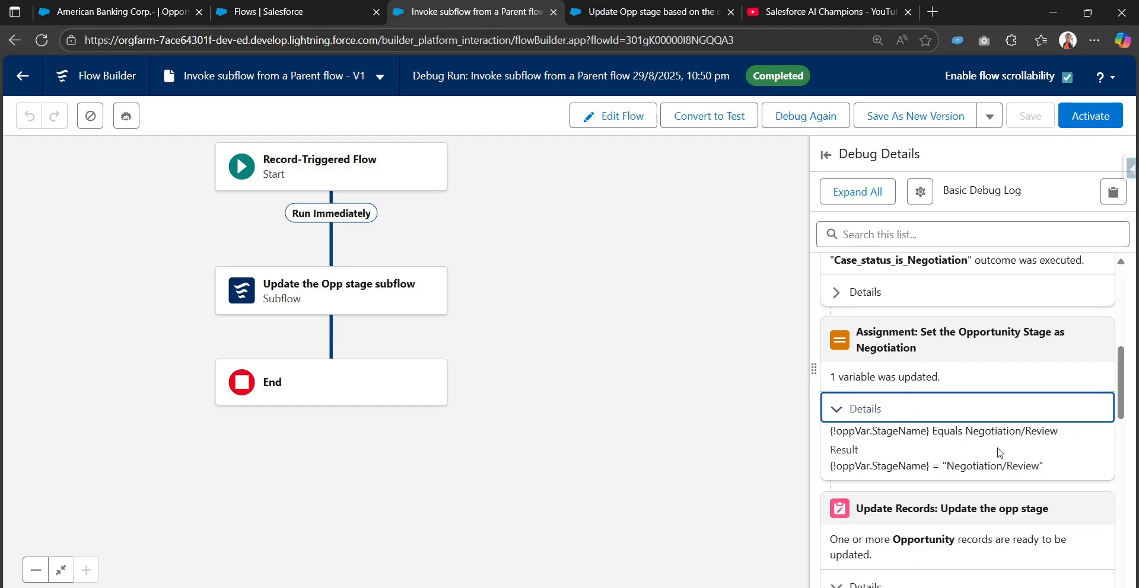
pyautogui.scroll(4, 908, 403)
pyautogui.click(839, 408)
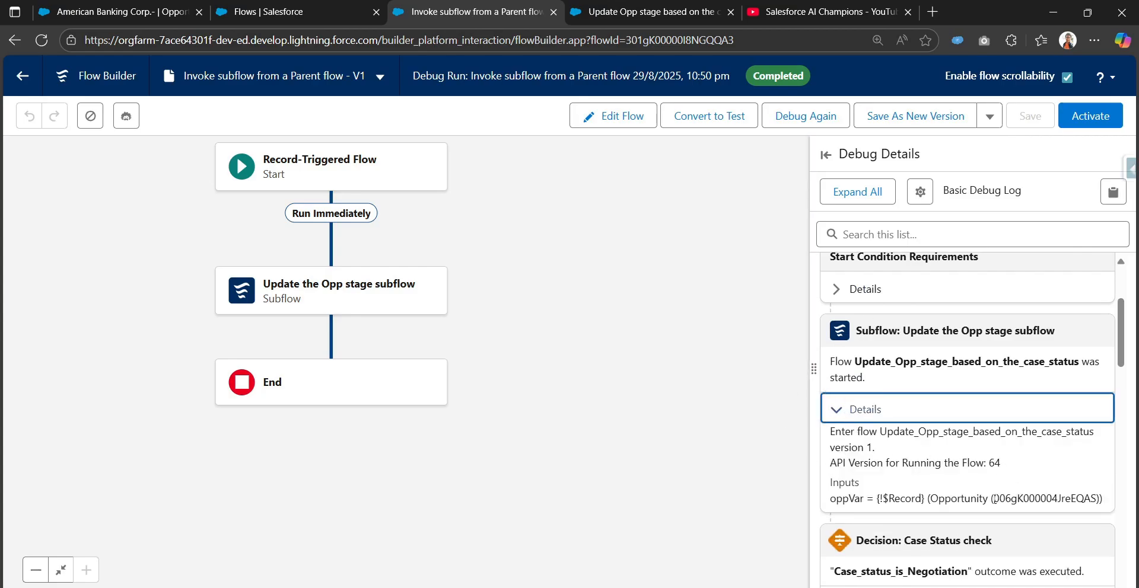
pyautogui.moveTo(995, 498); pyautogui.dragTo(1099, 498)
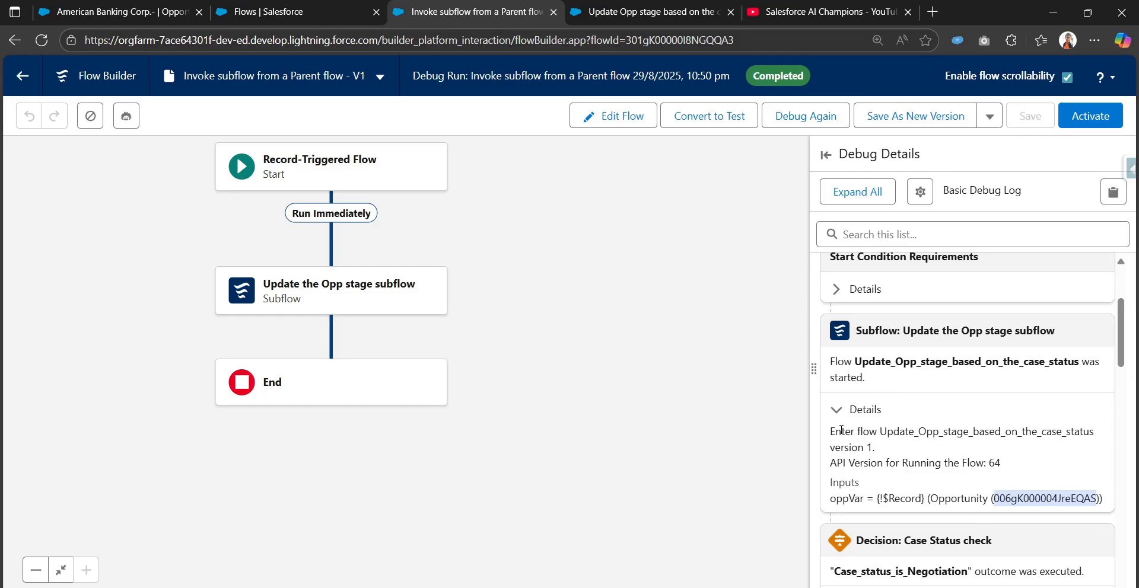
pyautogui.click(837, 410)
pyautogui.scroll(-3, 836, 443)
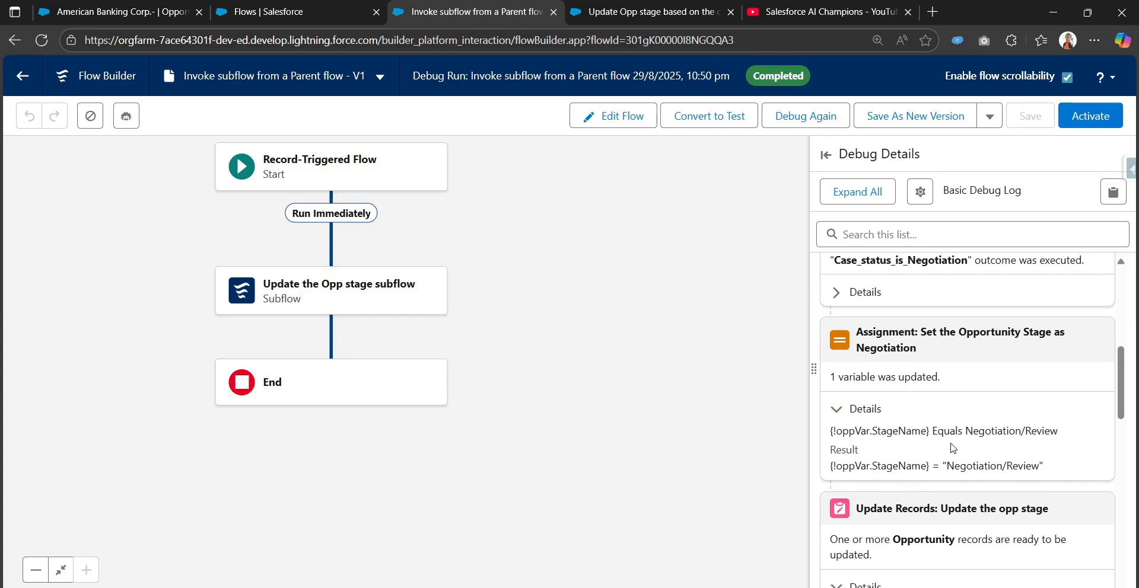
# Activate the parent flow and compare it with the Update Opp stage based on the case status flow.
pyautogui.moveTo(602, 237); pyautogui.dragTo(720, 300)
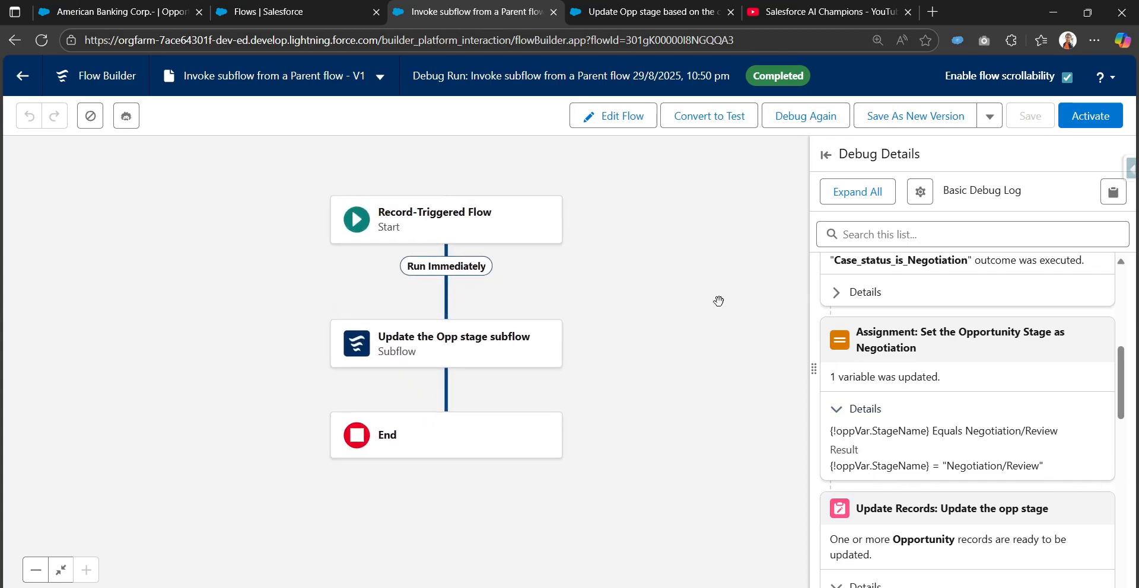
pyautogui.click(1103, 117)
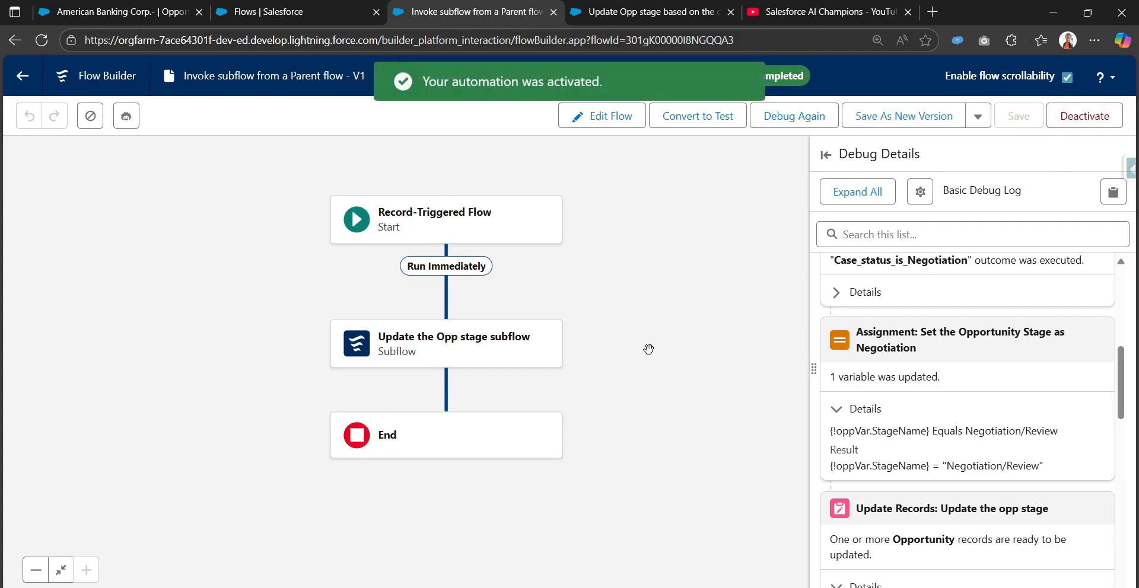
pyautogui.click(615, 13)
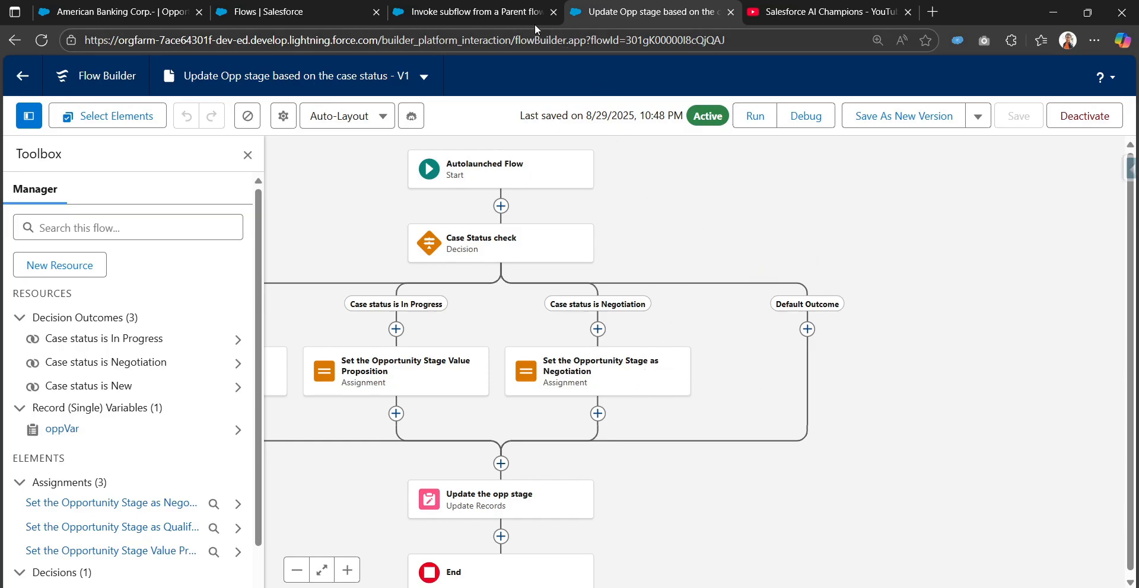
pyautogui.click(491, 18)
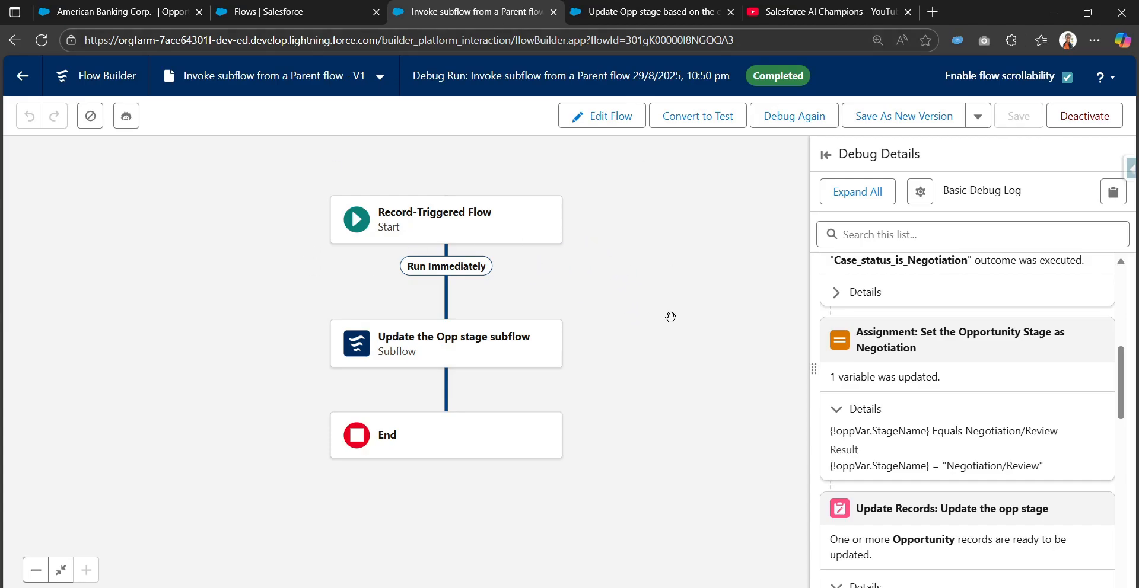
pyautogui.click(646, 12)
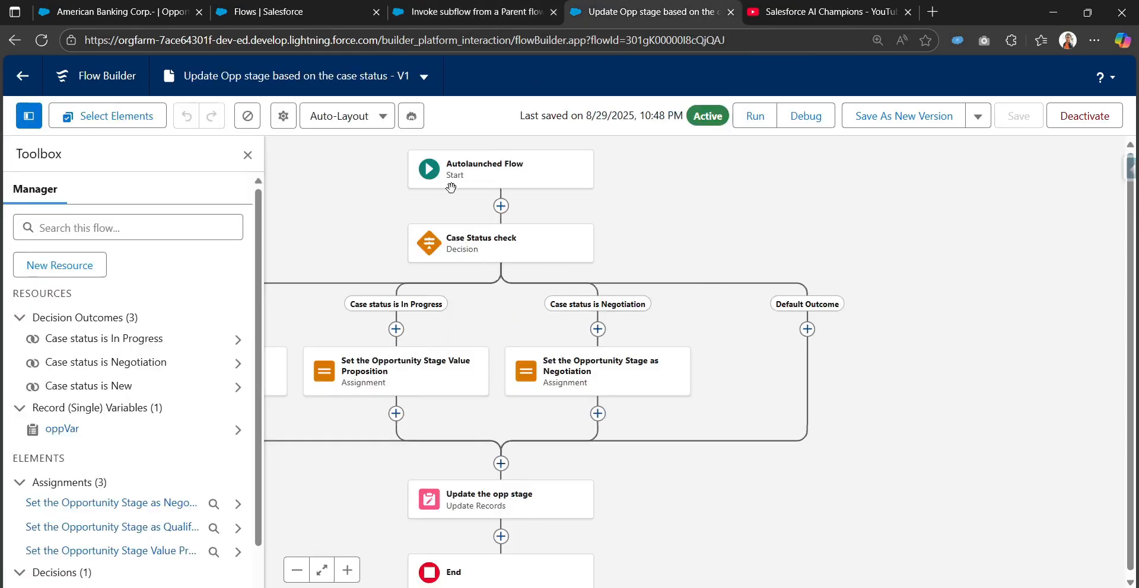
pyautogui.click(451, 11)
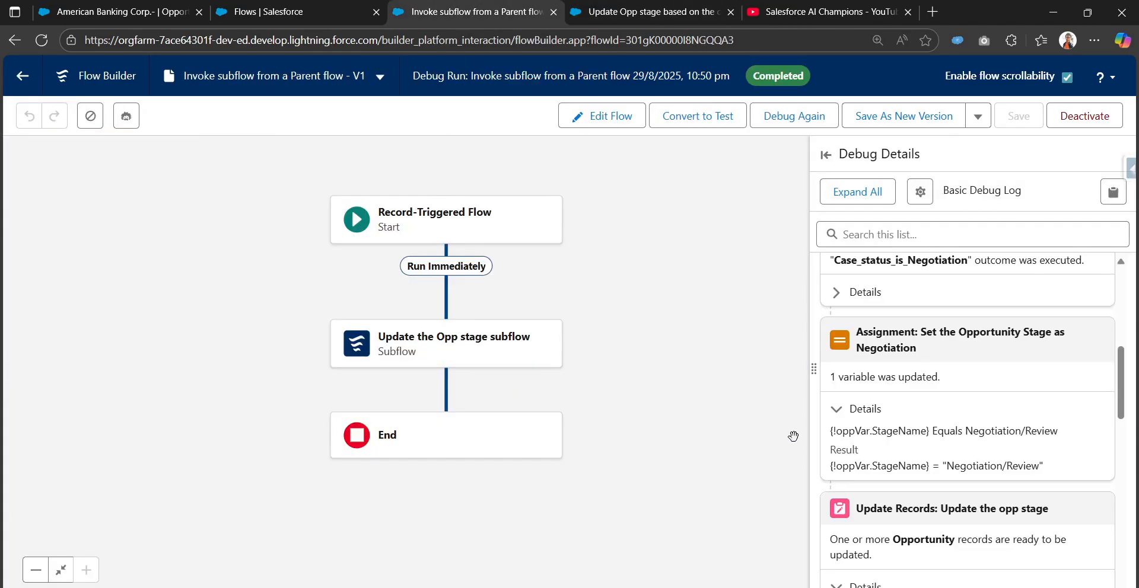
# Switch to the American Banking Corp.- opportunity, reload it and show its Stage and Case Status details.
pyautogui.click(148, 11)
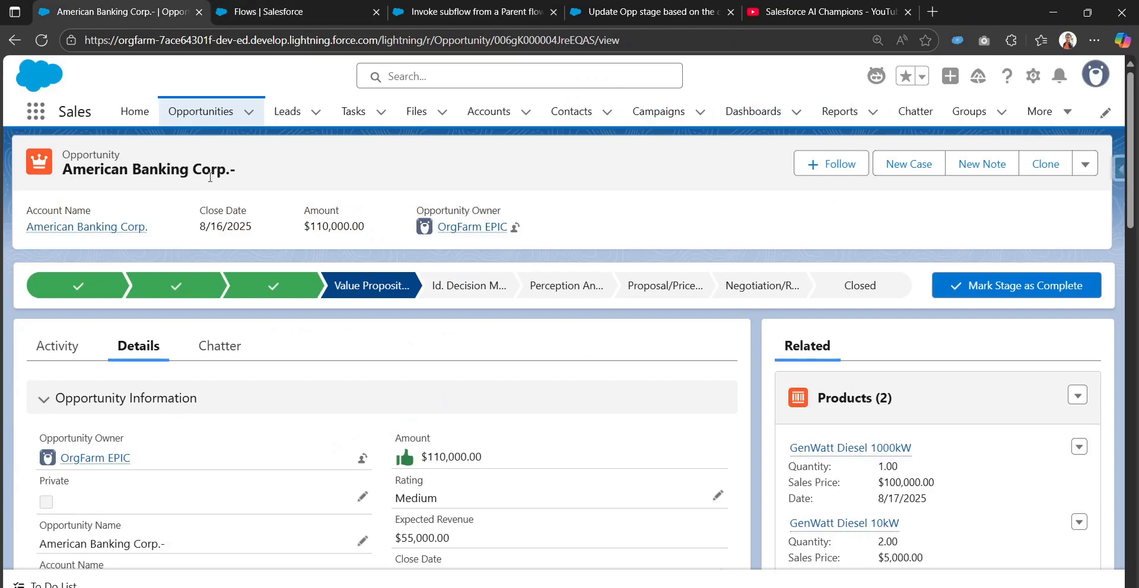
pyautogui.click(41, 40)
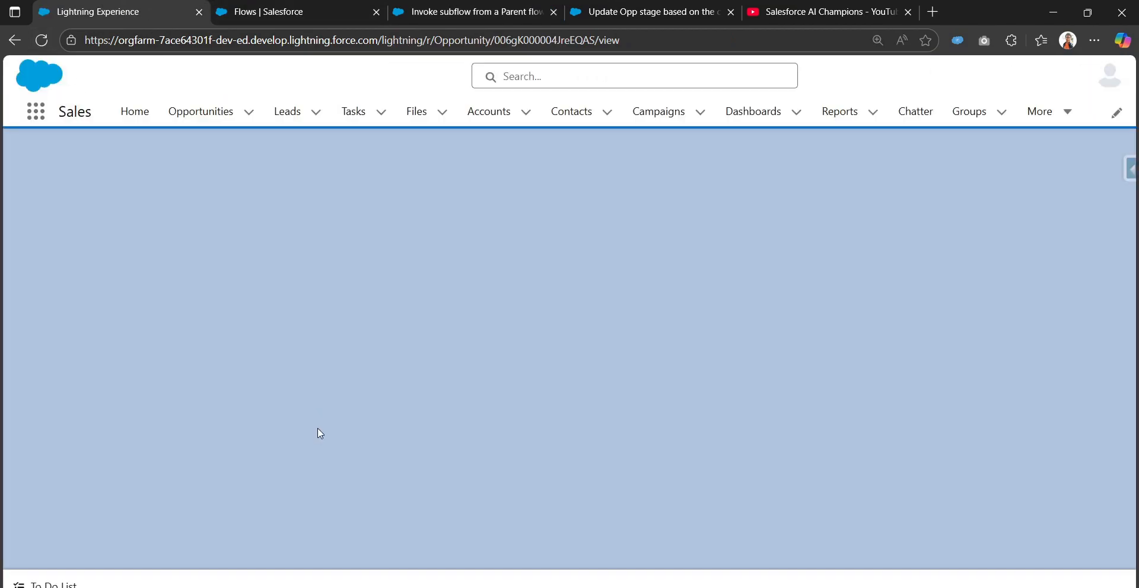
pyautogui.scroll(-5, 326, 427)
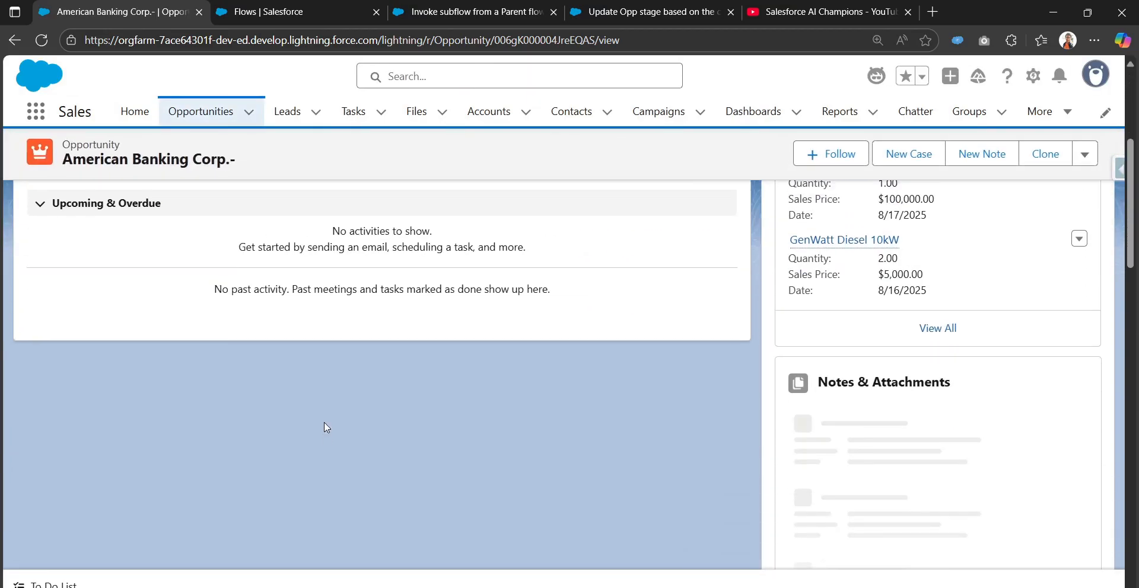
pyautogui.click(145, 347)
pyautogui.scroll(-7, 216, 410)
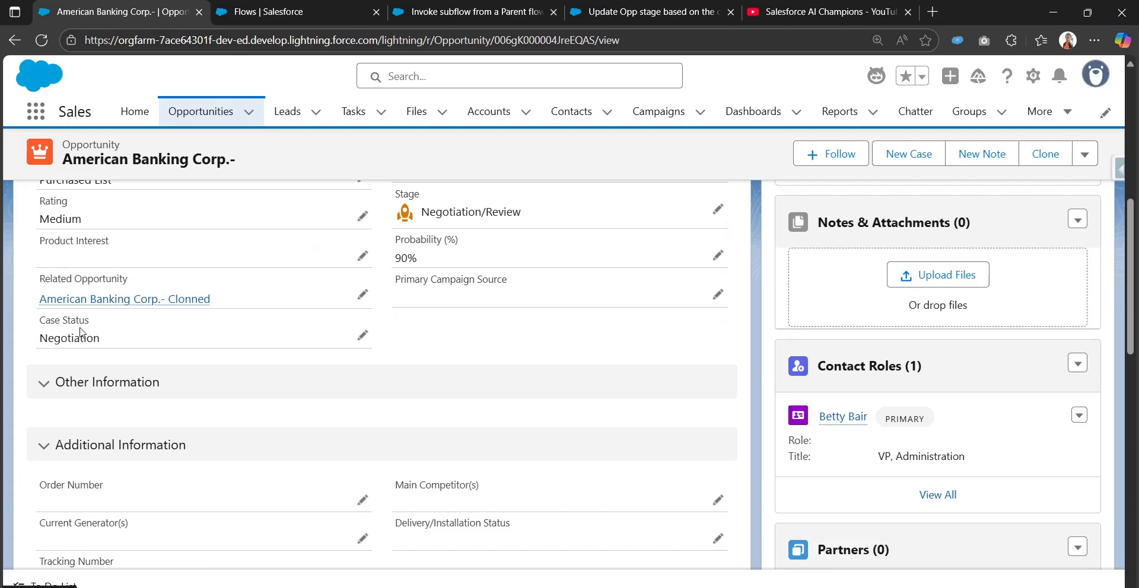
# Set the opportunity's Case Status to New and save the record.
pyautogui.click(360, 336)
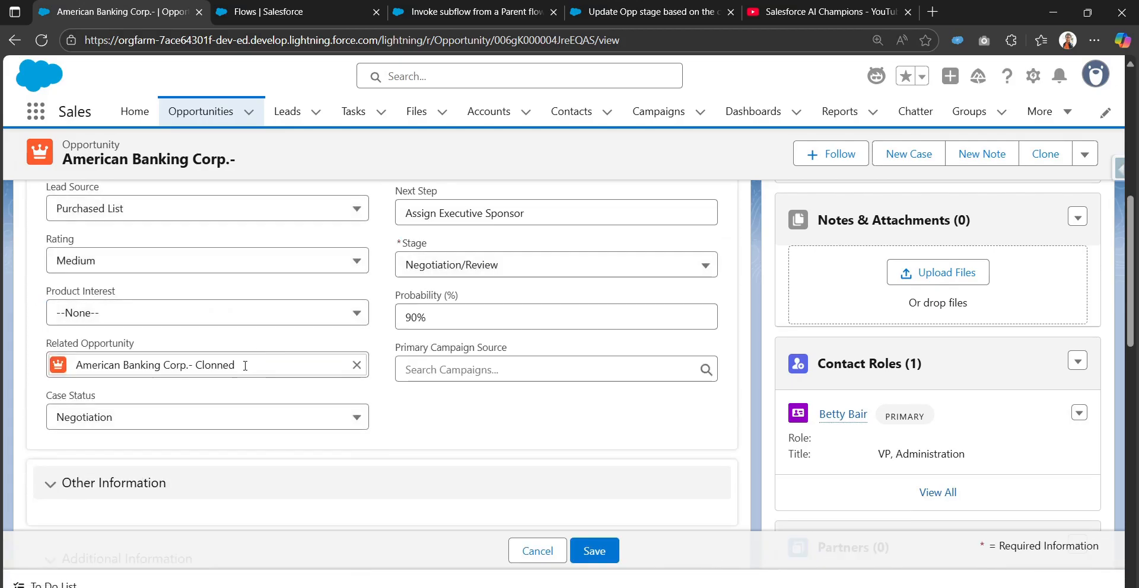
pyautogui.click(230, 417)
pyautogui.click(253, 478)
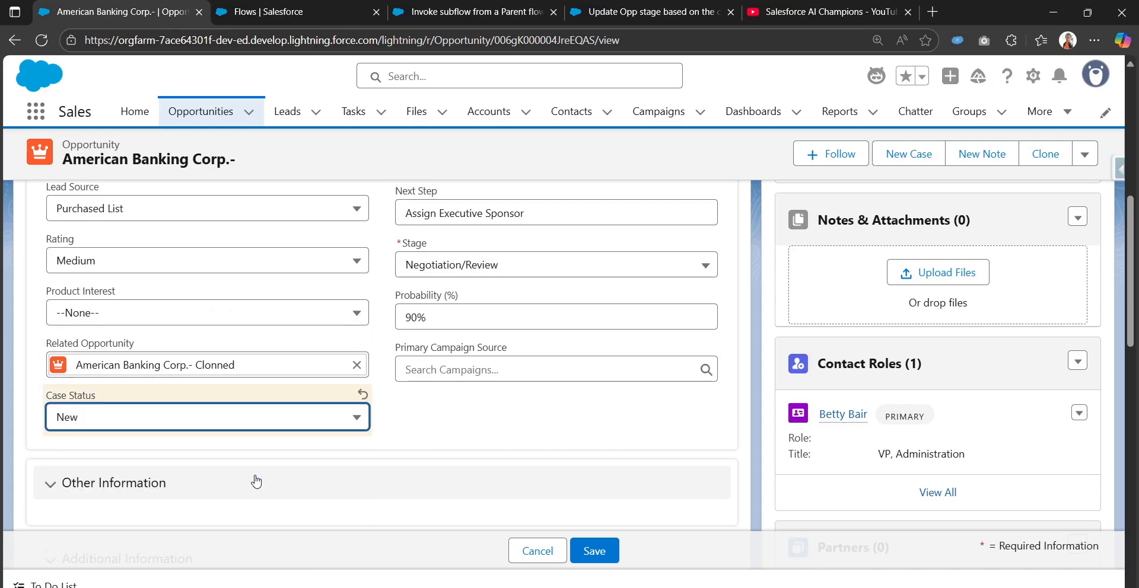
pyautogui.click(594, 551)
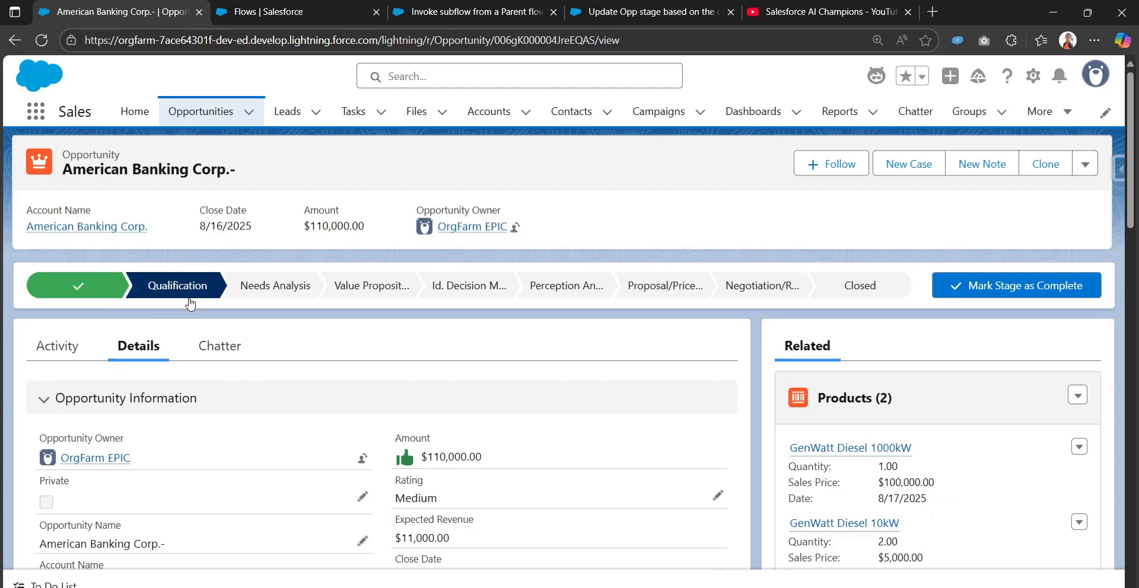
# Set the American Banking Corp.- opportunity's Case Status to In Progress and save the record.
pyautogui.scroll(-7, 224, 333)
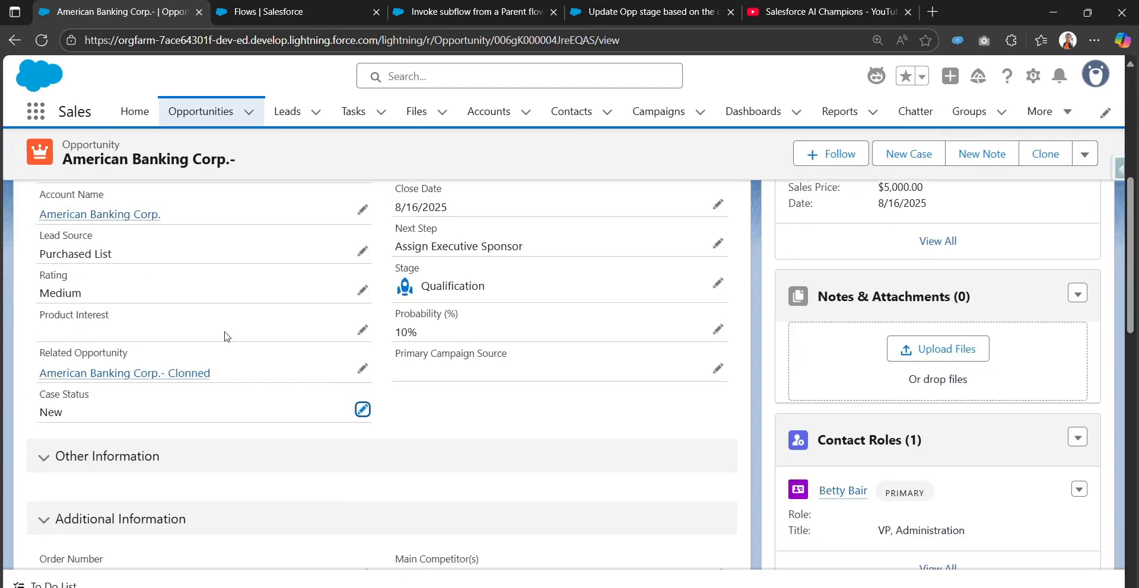
pyautogui.scroll(3, 347, 345)
pyautogui.click(361, 336)
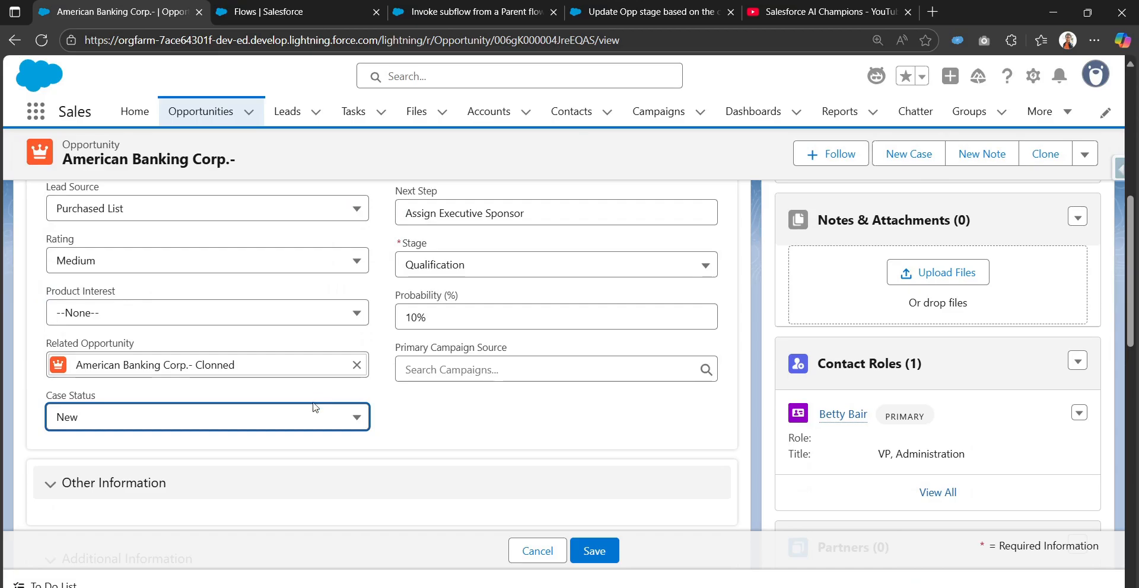
pyautogui.click(305, 419)
pyautogui.click(298, 504)
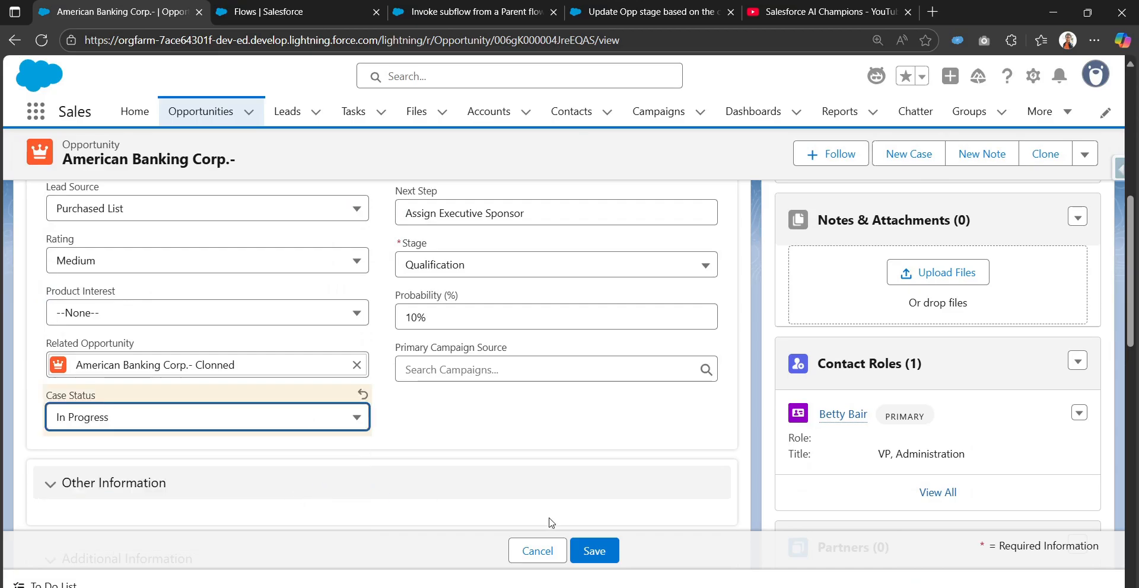
pyautogui.click(594, 551)
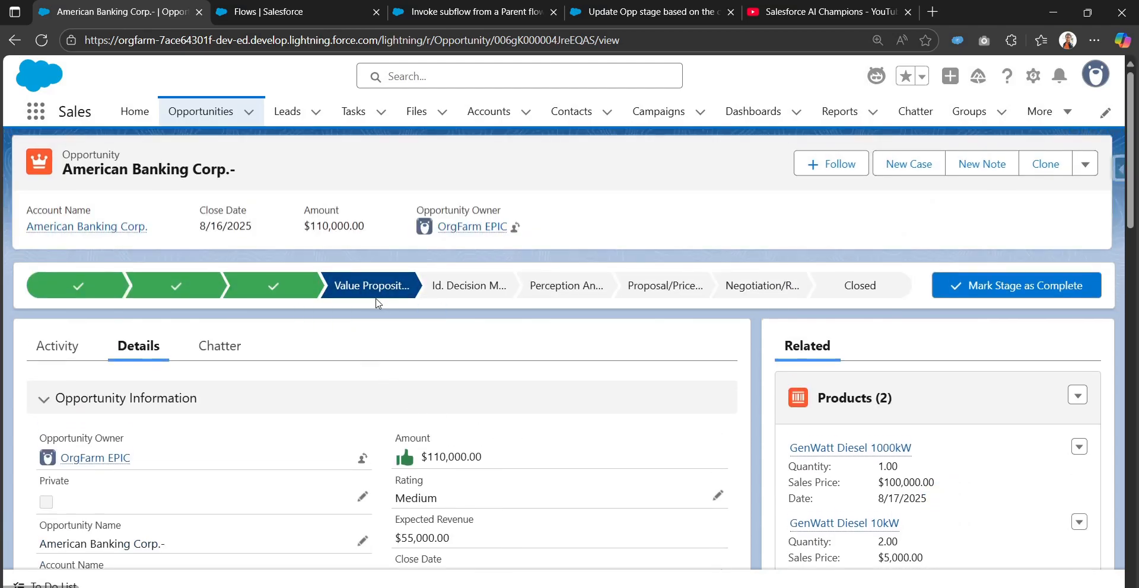
# Set the opportunity's Case Status to Negotiation, save the record, and return to the Invoke subflow from a Parent flow debug run.
pyautogui.scroll(-3, 373, 355)
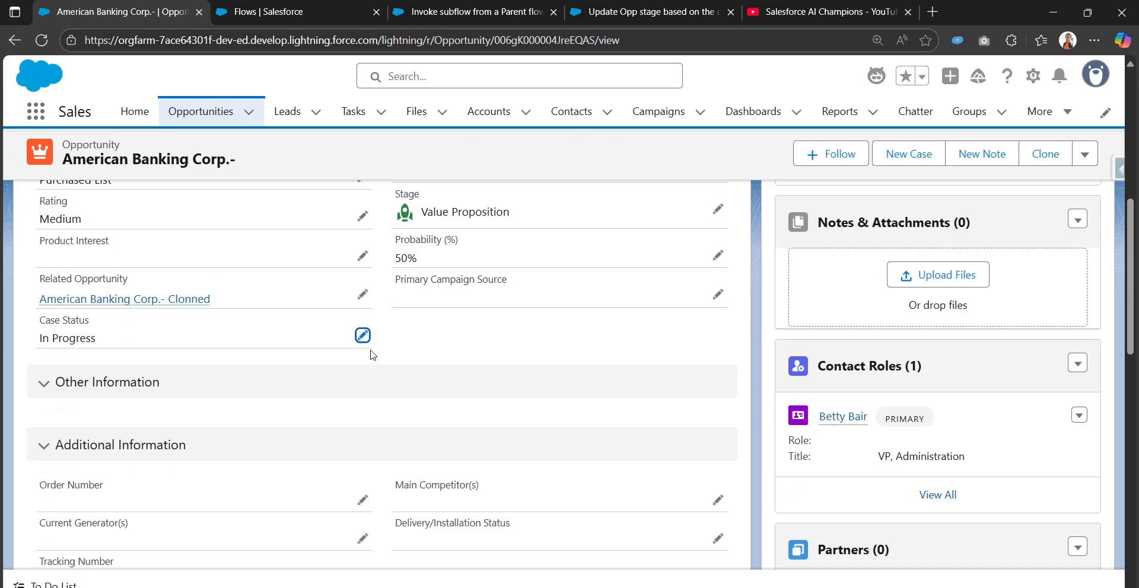
pyautogui.click(362, 337)
pyautogui.click(303, 415)
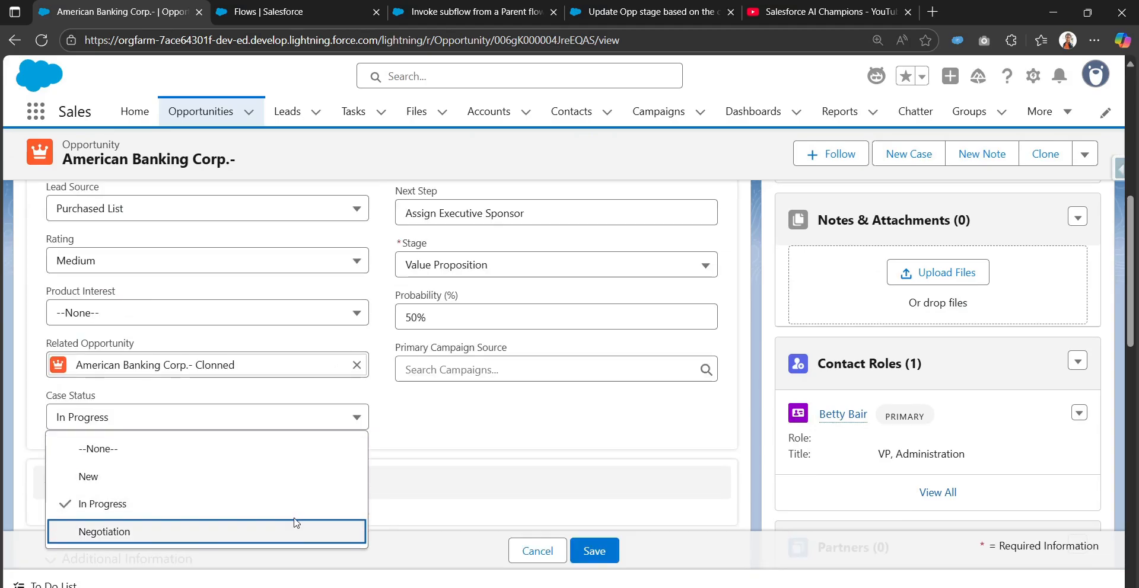
pyautogui.click(298, 529)
pyautogui.click(594, 551)
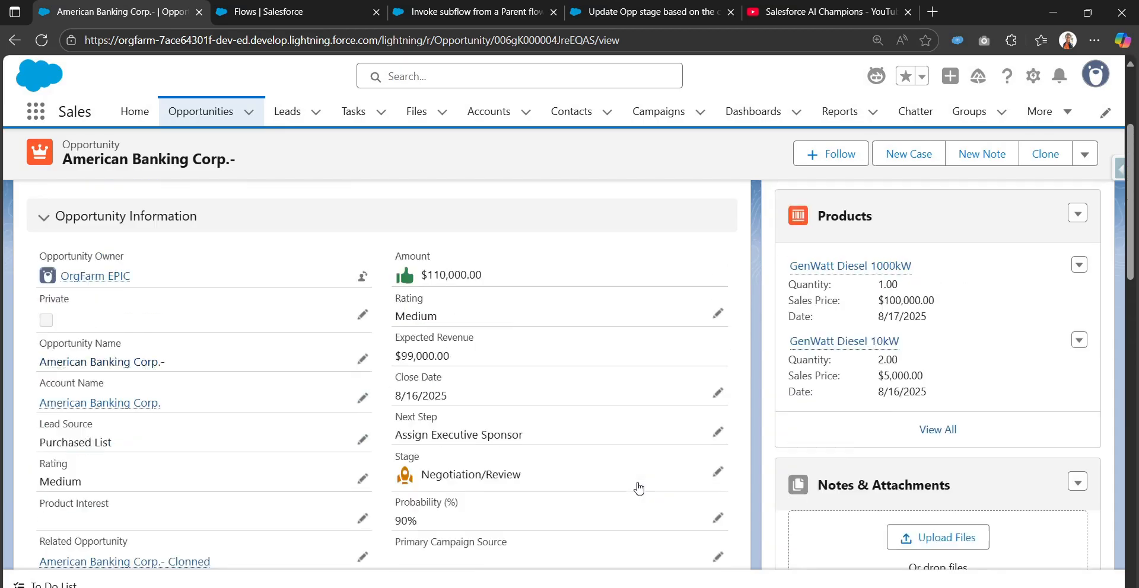
pyautogui.scroll(3, 774, 357)
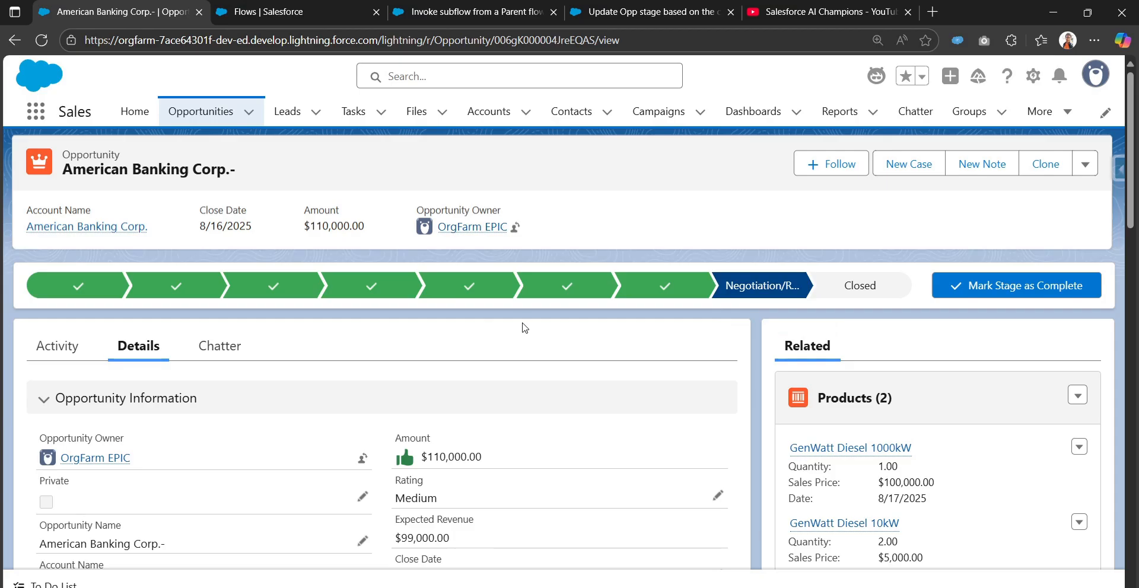
pyautogui.click(478, 7)
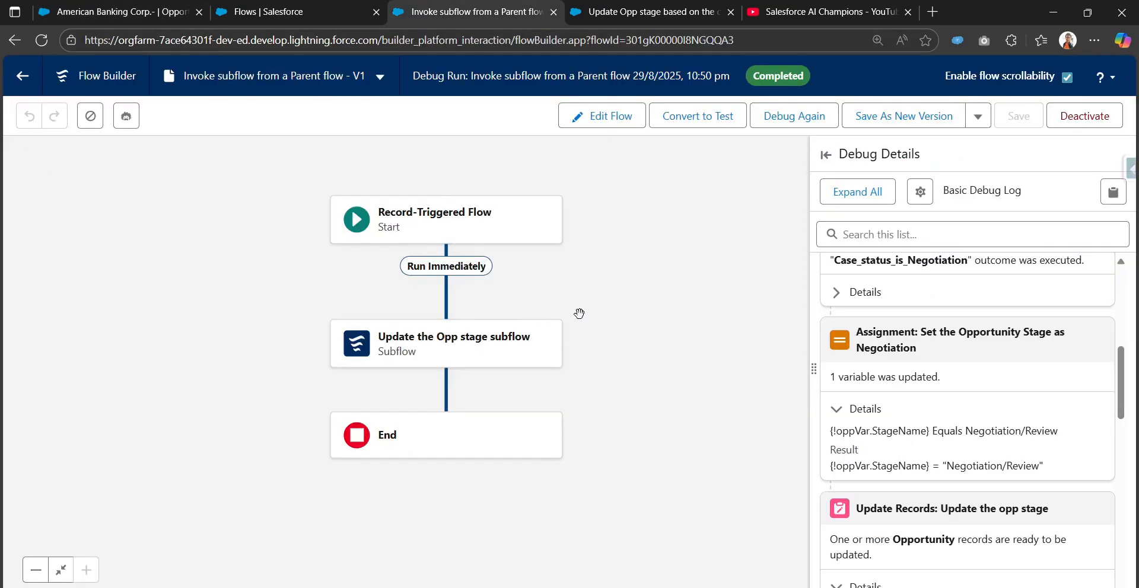